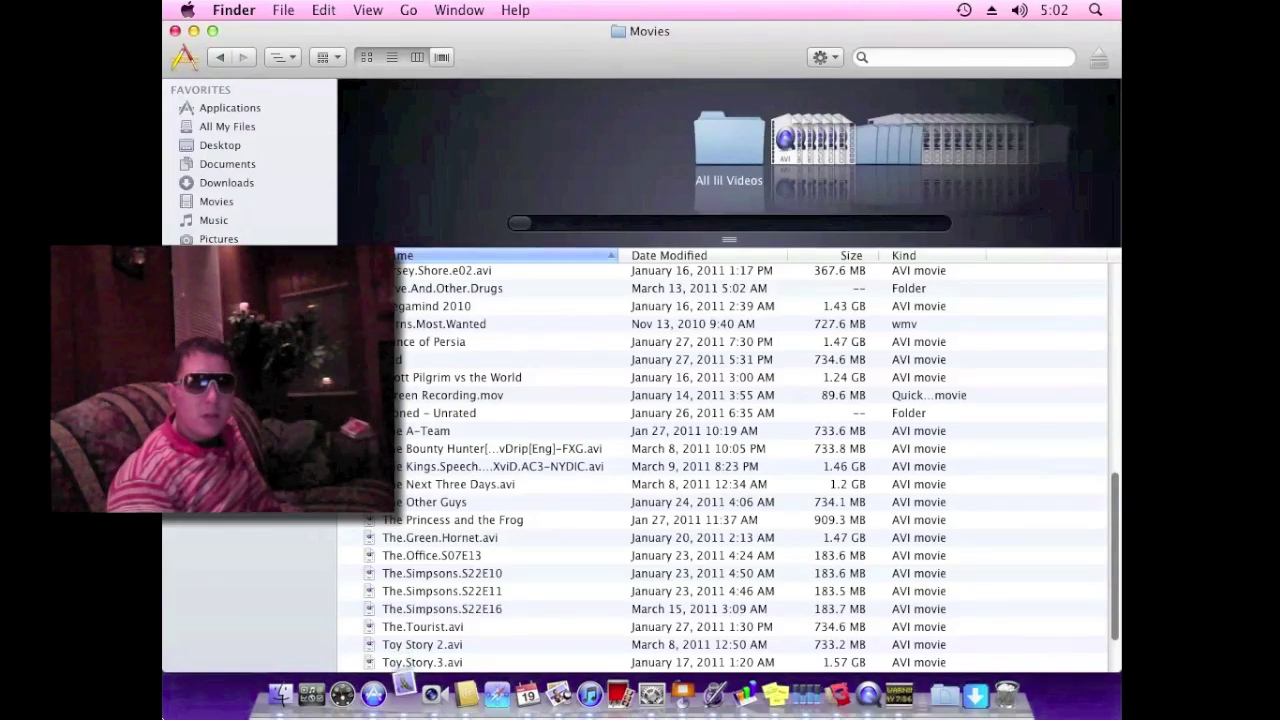
Step: Clear the Movies window off screen with the Show Desktop hot corner to reveal the IBOOT drive
{"action": "mouse_move", "coordinate": [164, 716]}
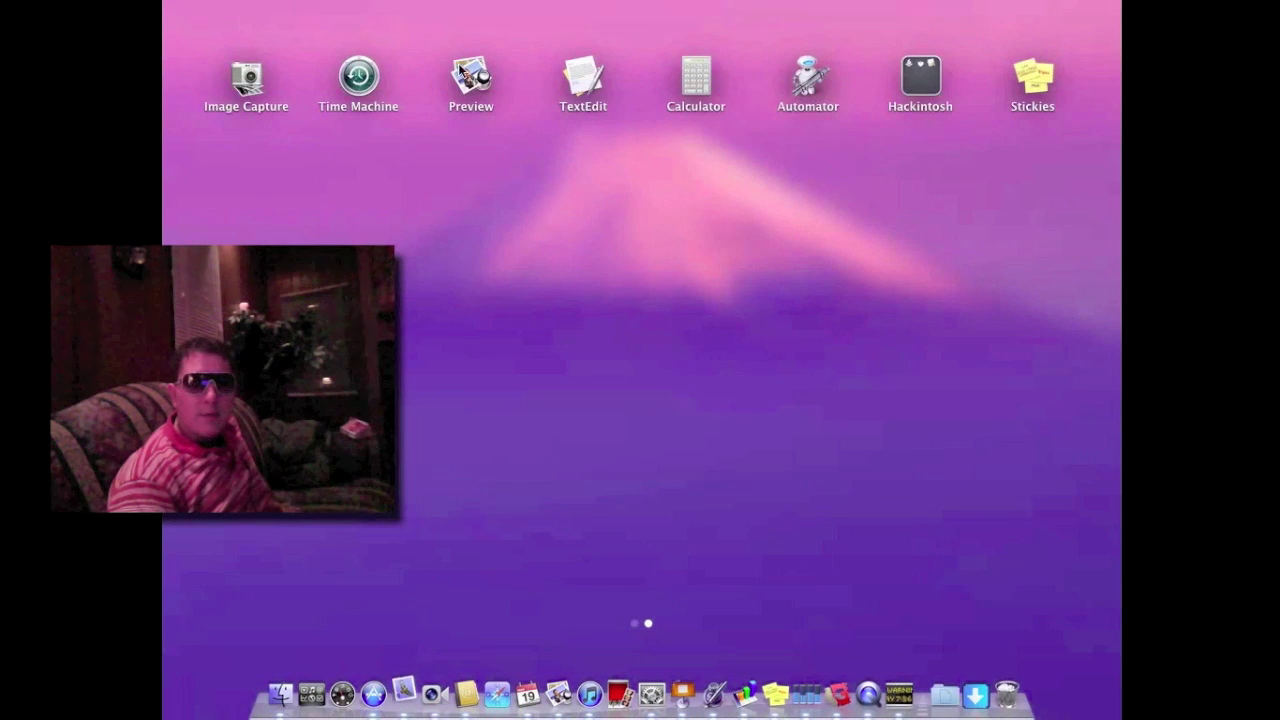
Step: In Launchpad, browse the Utilities folder, then open the Hackintosh folder on page two
{"action": "scroll", "coordinate": [505, 230], "scroll_direction": "left", "scroll_amount": 3}
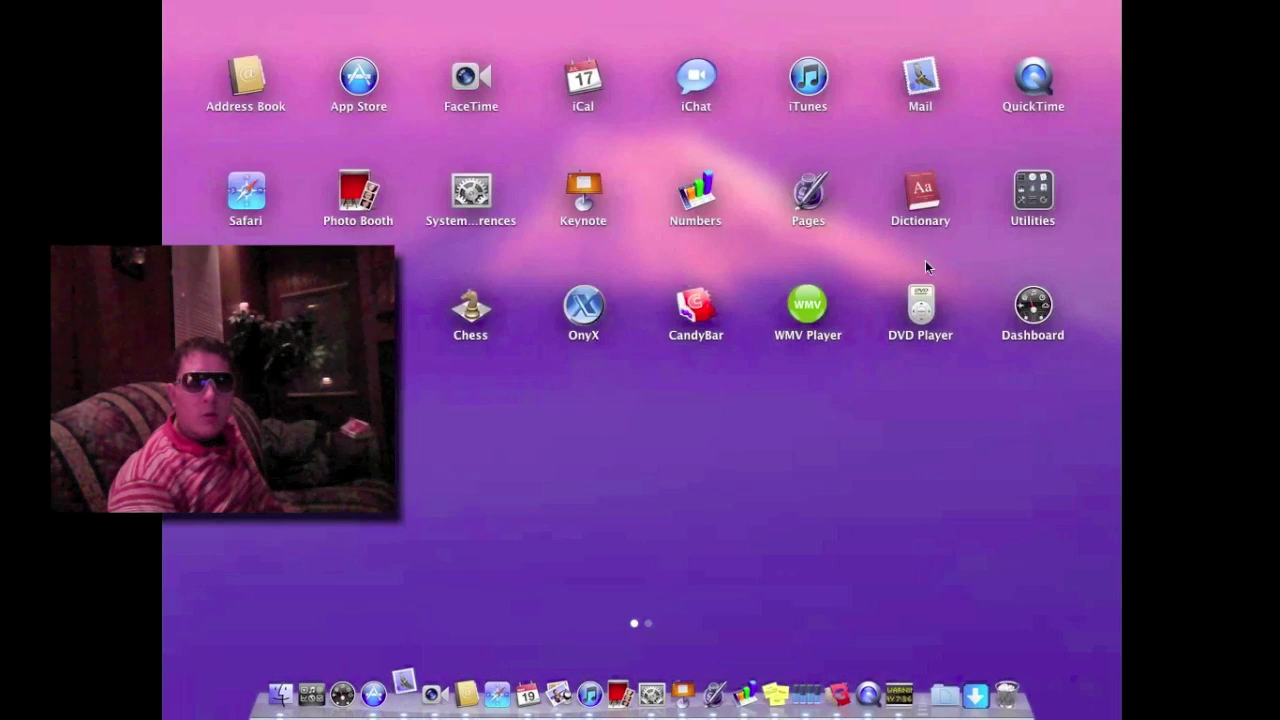
{"action": "left_click", "coordinate": [1033, 192]}
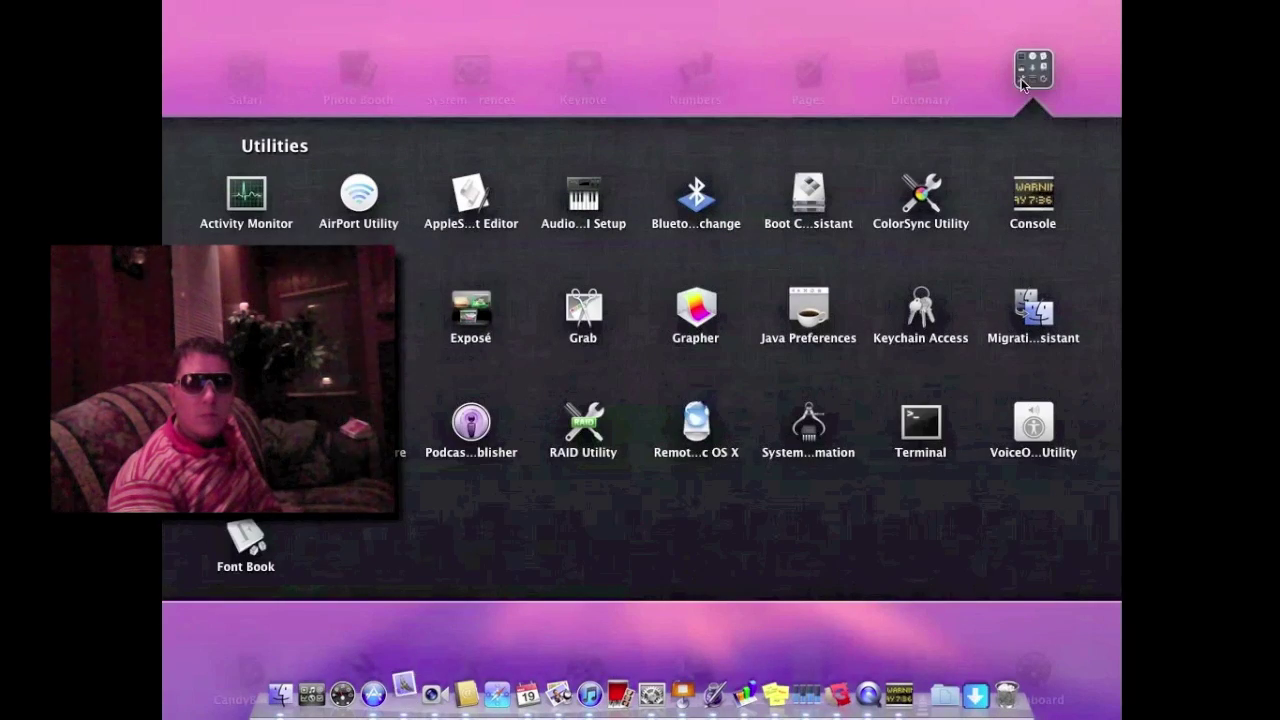
{"action": "left_click", "coordinate": [1022, 80]}
{"action": "left_click", "coordinate": [1030, 190]}
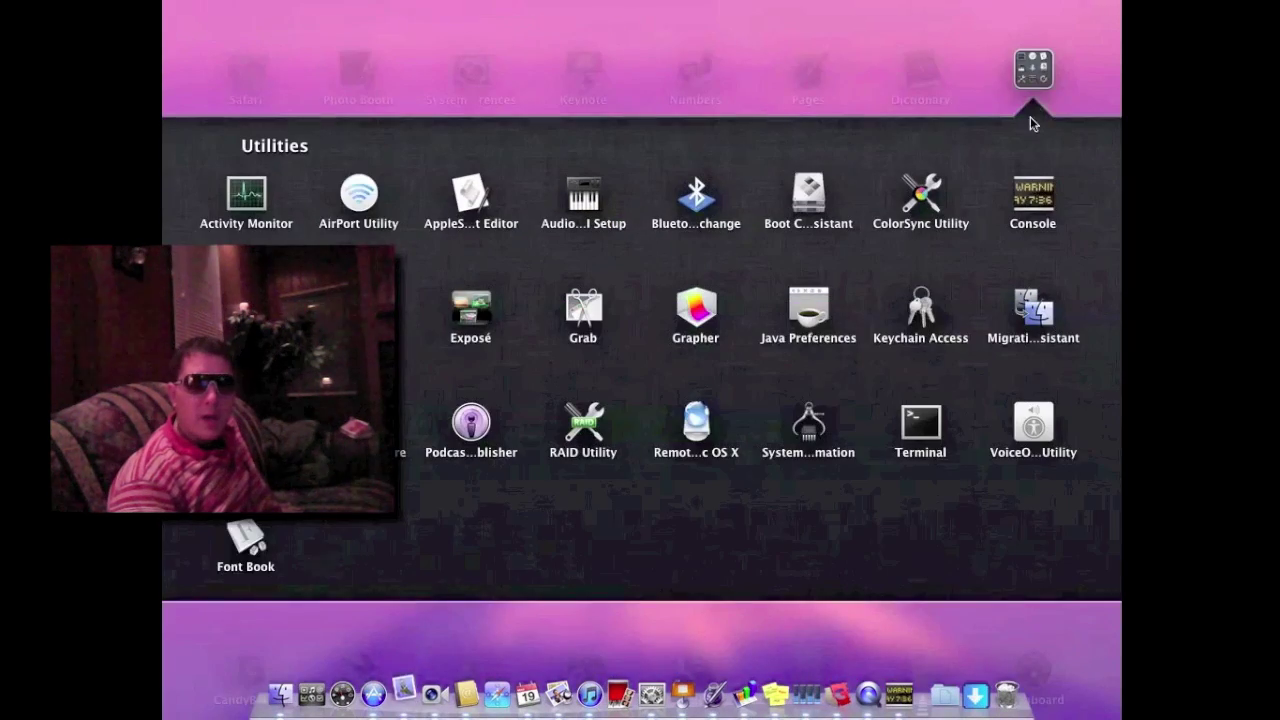
{"action": "left_click", "coordinate": [1030, 71]}
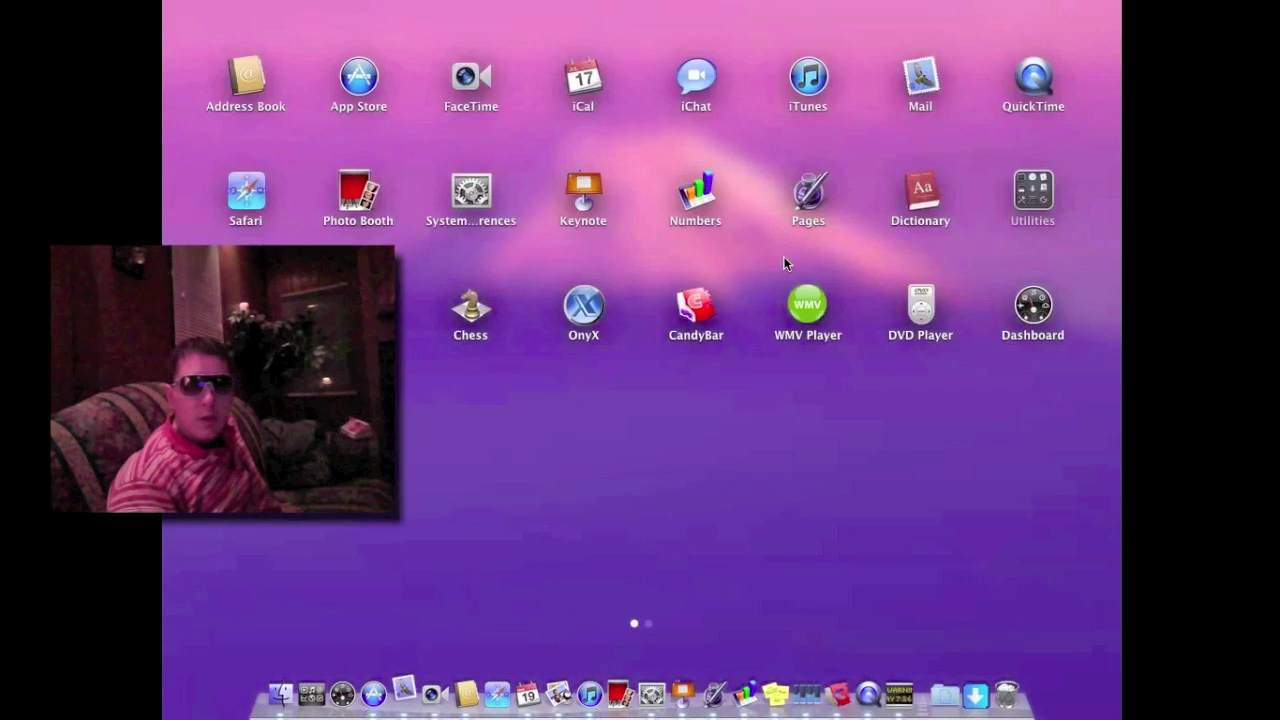
{"action": "scroll", "coordinate": [785, 263], "scroll_direction": "down", "scroll_amount": 1}
{"action": "left_click", "coordinate": [912, 72]}
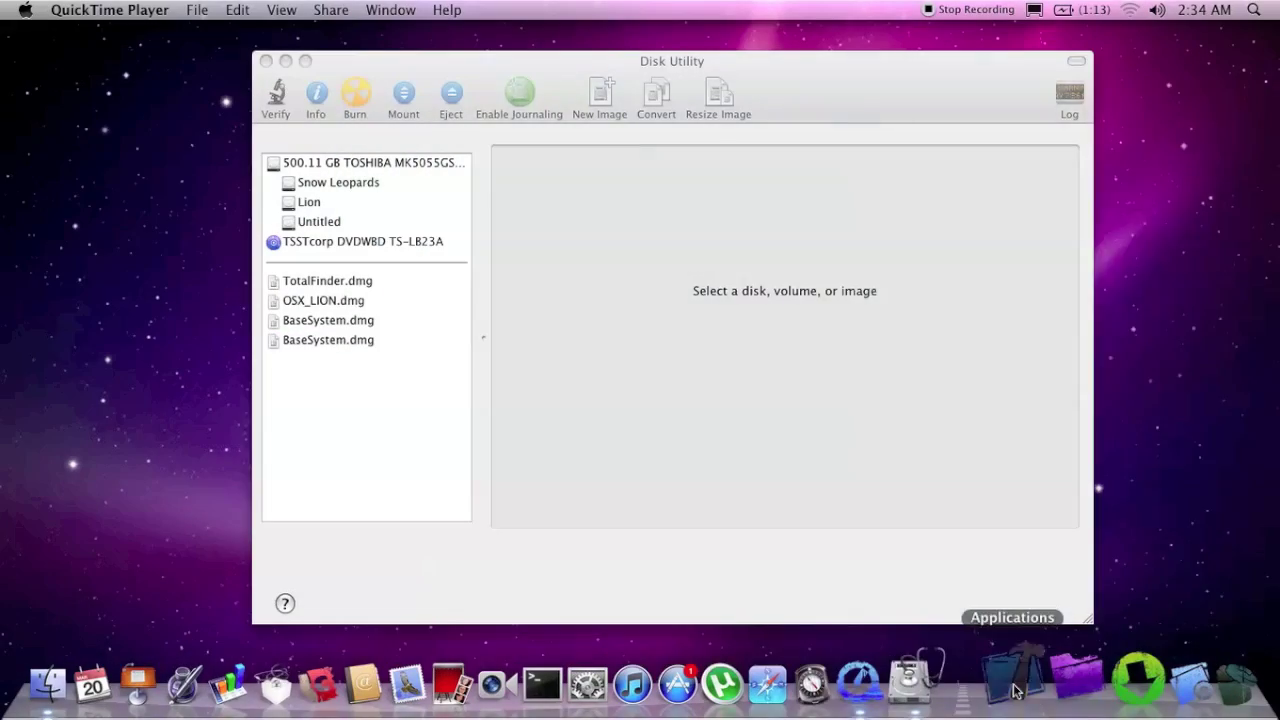
Step: Launch Disk Utility from the Dock's Applications > Utilities and select the 500.11 GB TOSHIBA disk
{"action": "left_click", "coordinate": [1005, 685]}
{"action": "scroll", "coordinate": [1060, 300], "scroll_direction": "down", "scroll_amount": 5}
{"action": "left_click", "coordinate": [1040, 422]}
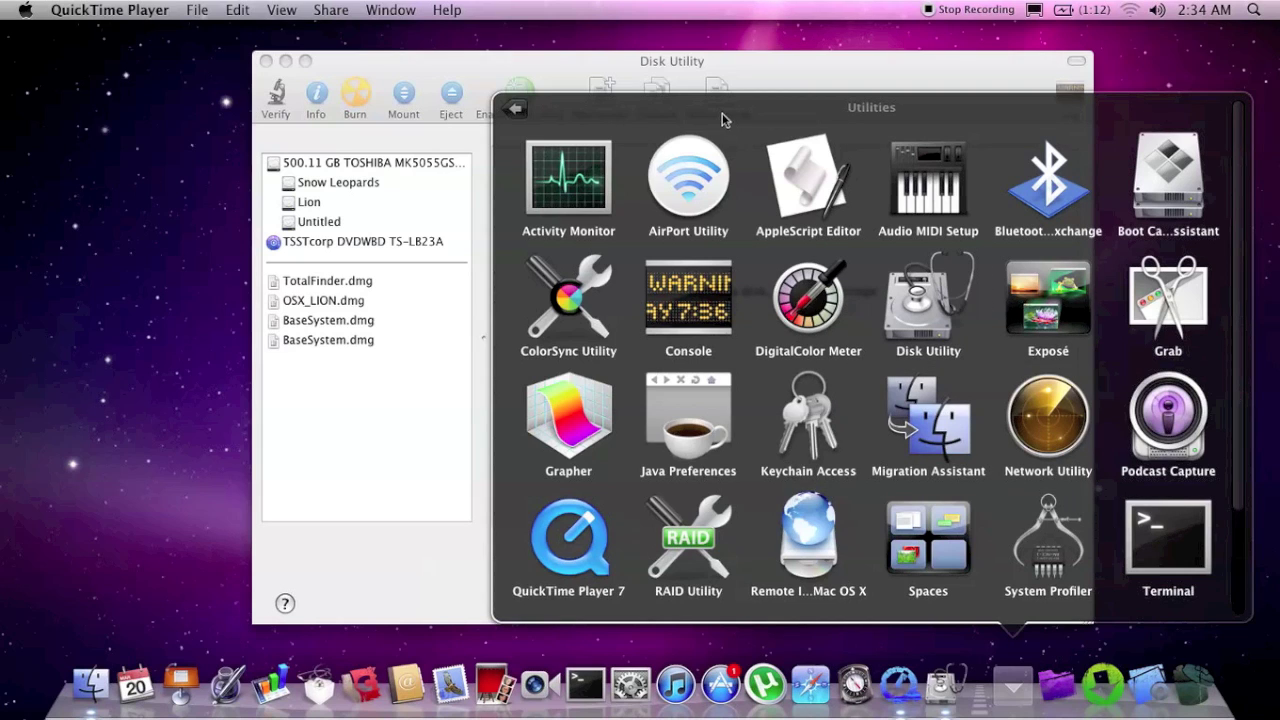
{"action": "left_click", "coordinate": [316, 171]}
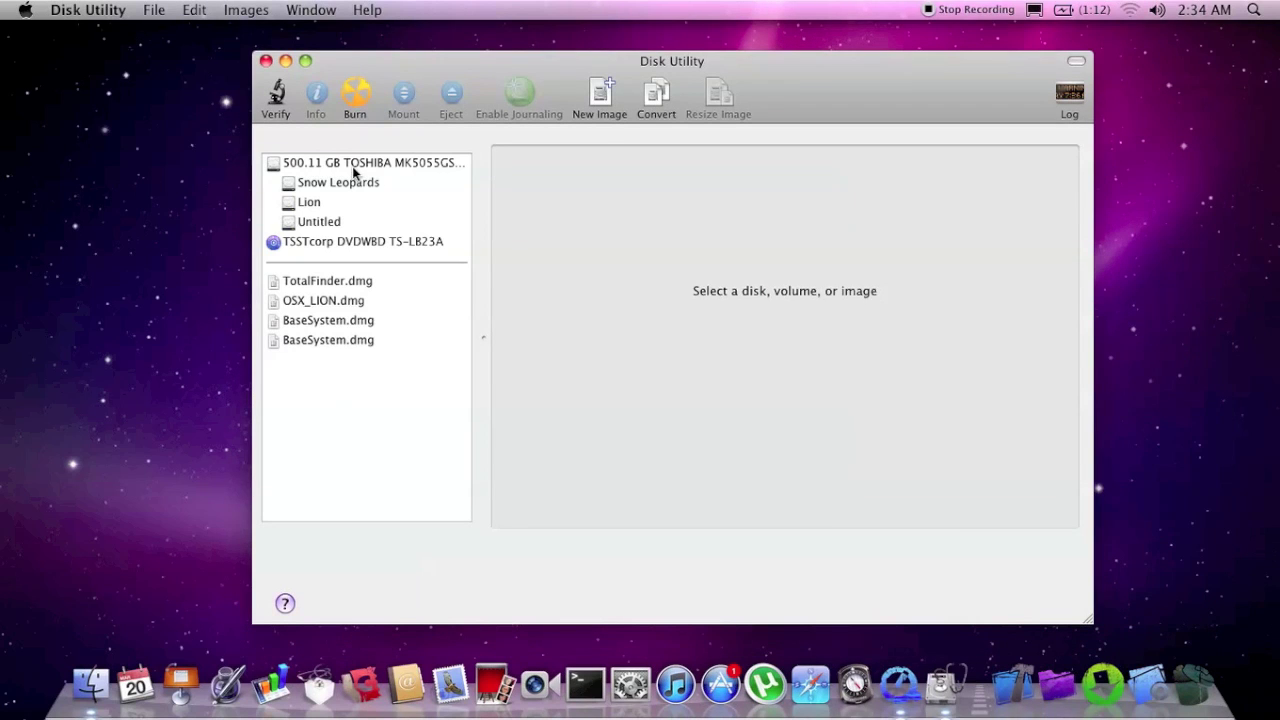
{"action": "left_click", "coordinate": [352, 166]}
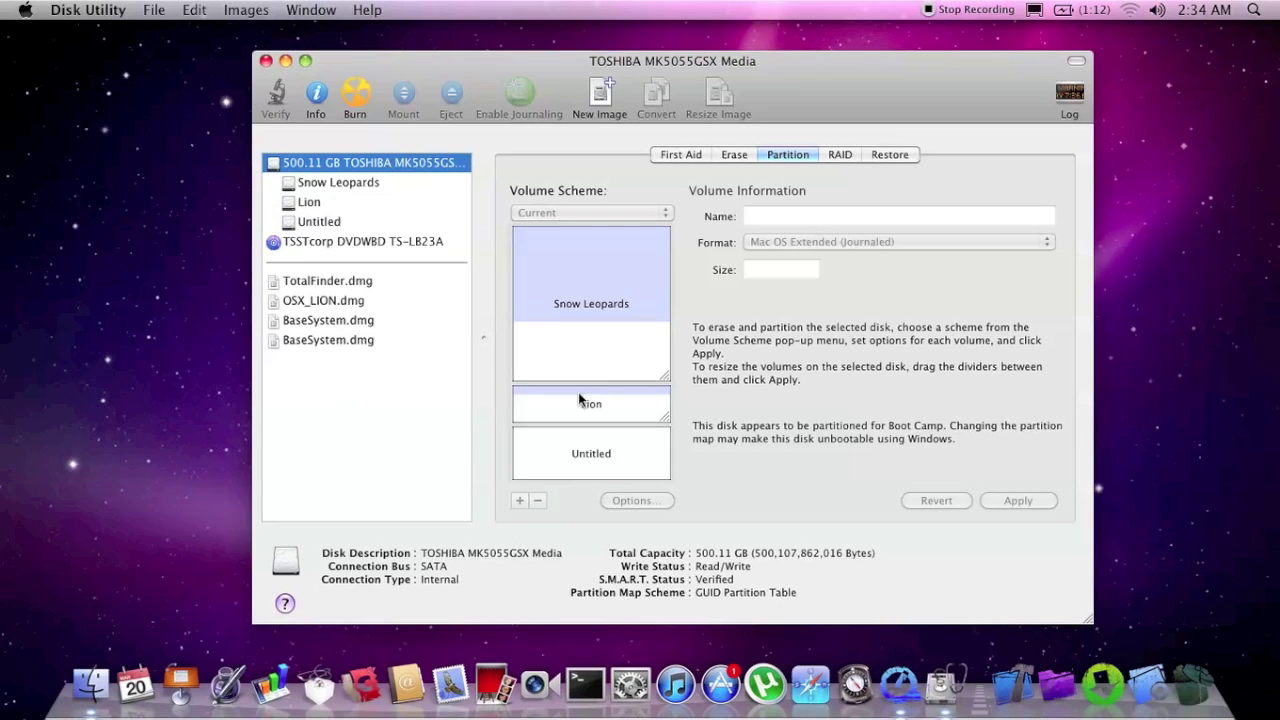
Step: Split Snow Leopards into a new 10 GB partition named Lion Install, then apply and confirm partitioning
{"action": "left_click", "coordinate": [558, 311]}
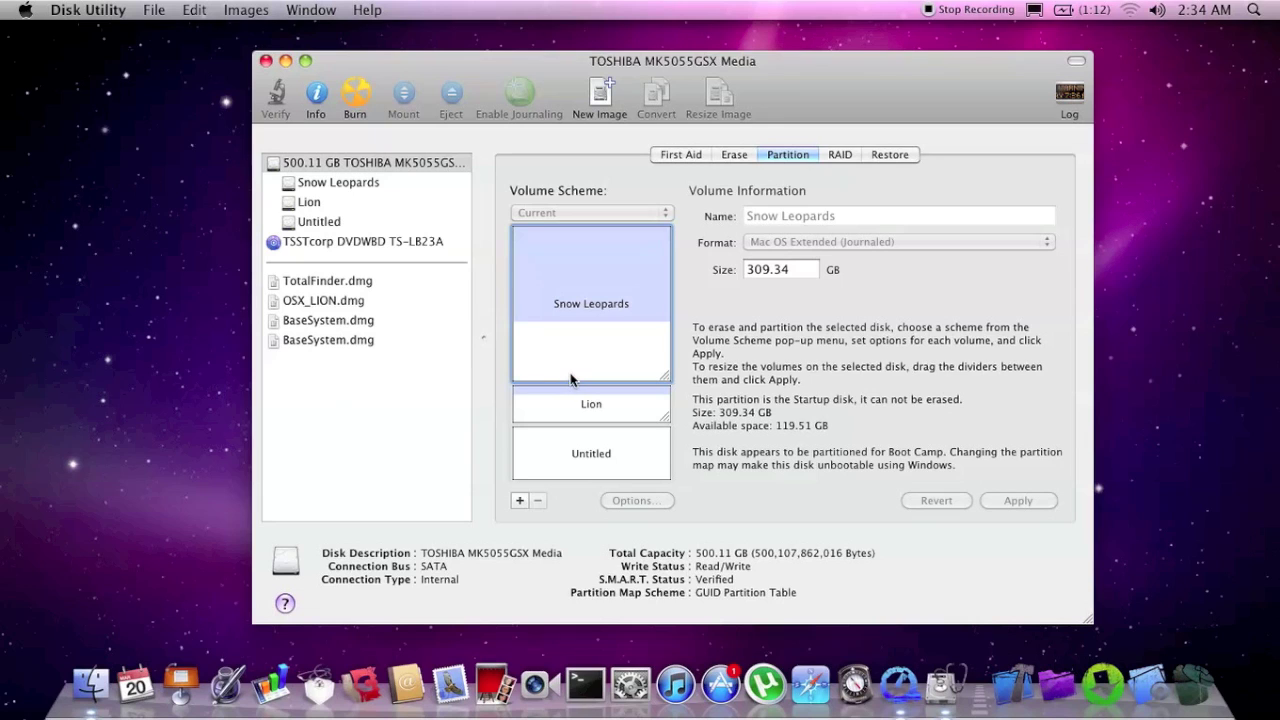
{"action": "left_click", "coordinate": [519, 501]}
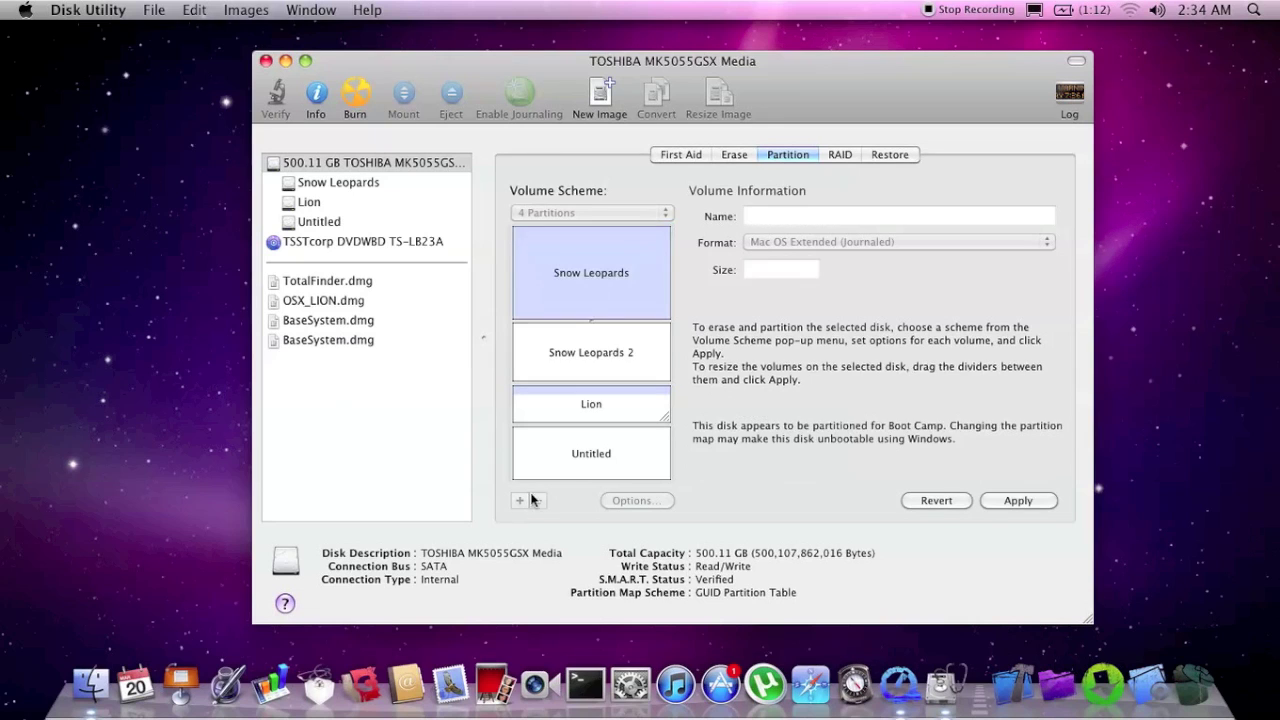
{"action": "left_click", "coordinate": [595, 352]}
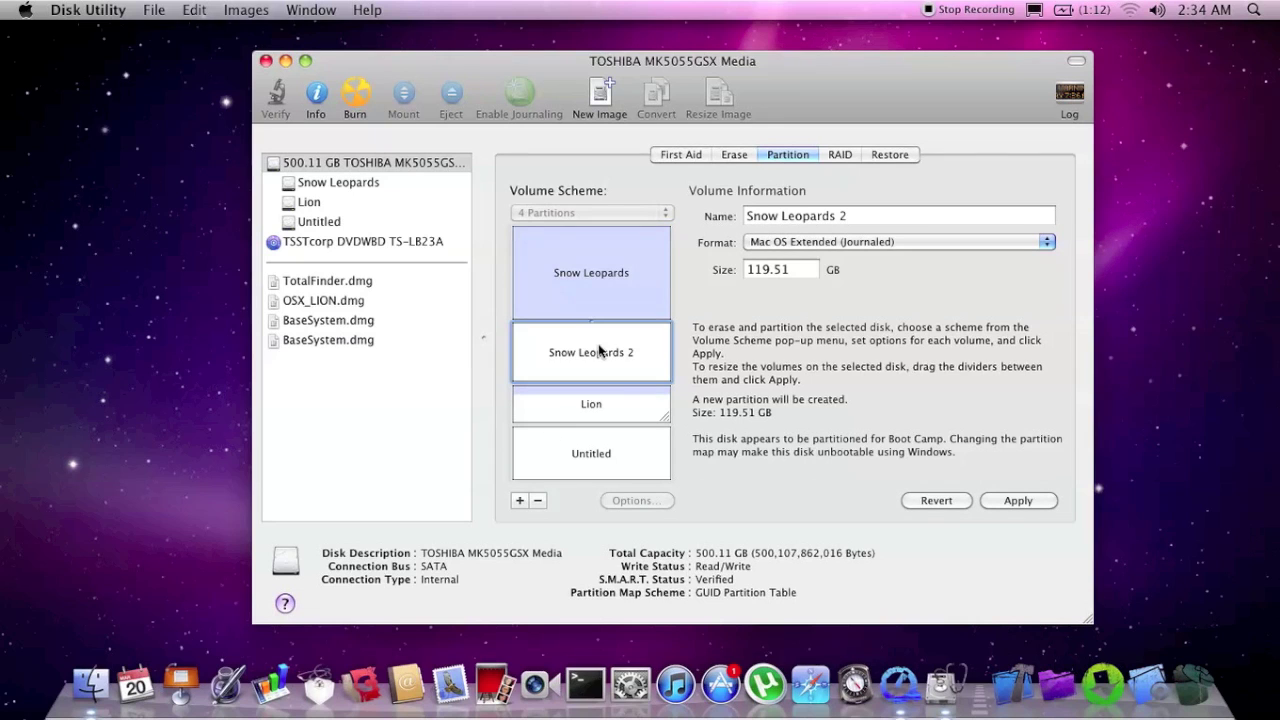
{"action": "left_click", "coordinate": [755, 277]}
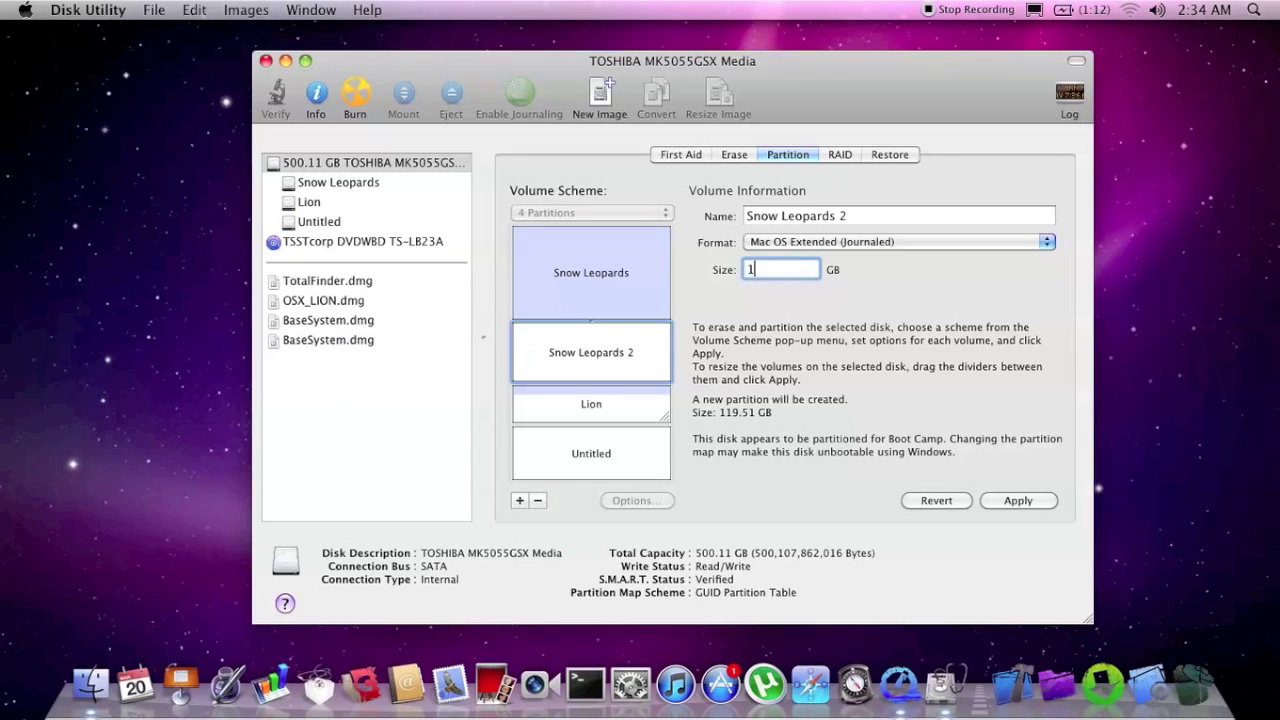
{"action": "key", "text": "Return"}
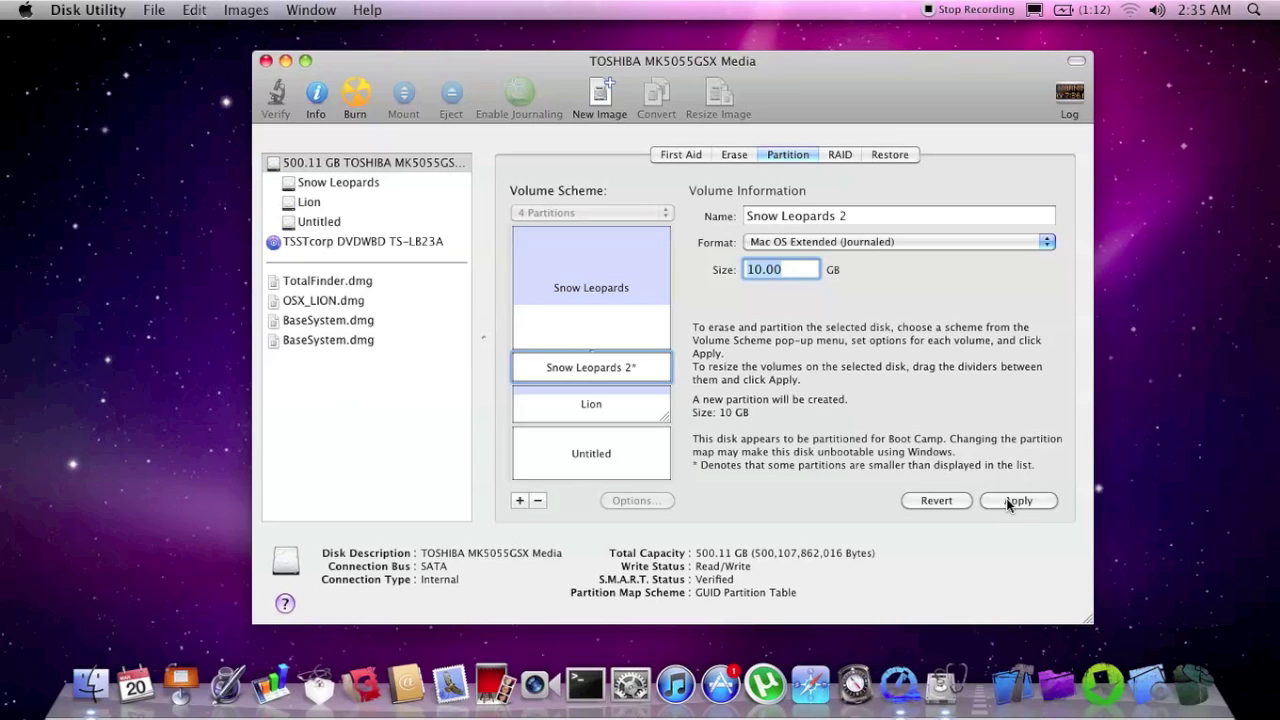
{"action": "left_click", "coordinate": [873, 212]}
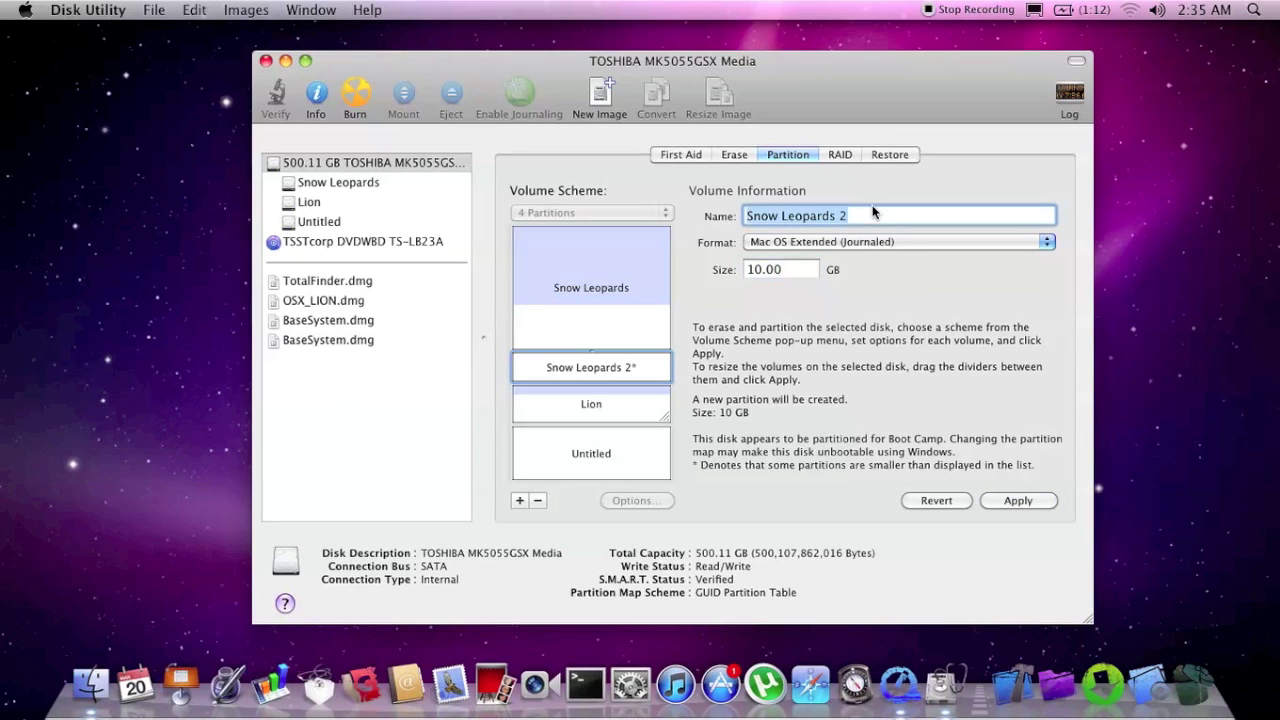
{"action": "type", "text": "Lion Install"}
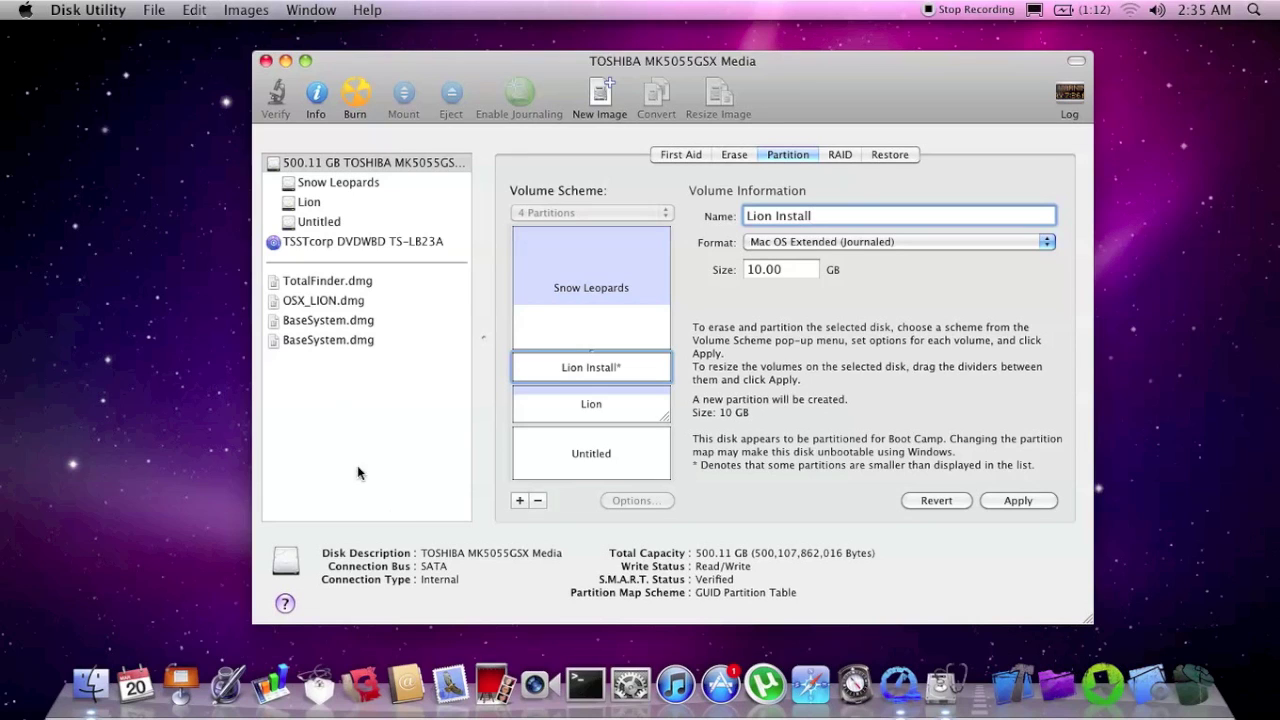
{"action": "left_click", "coordinate": [1015, 502]}
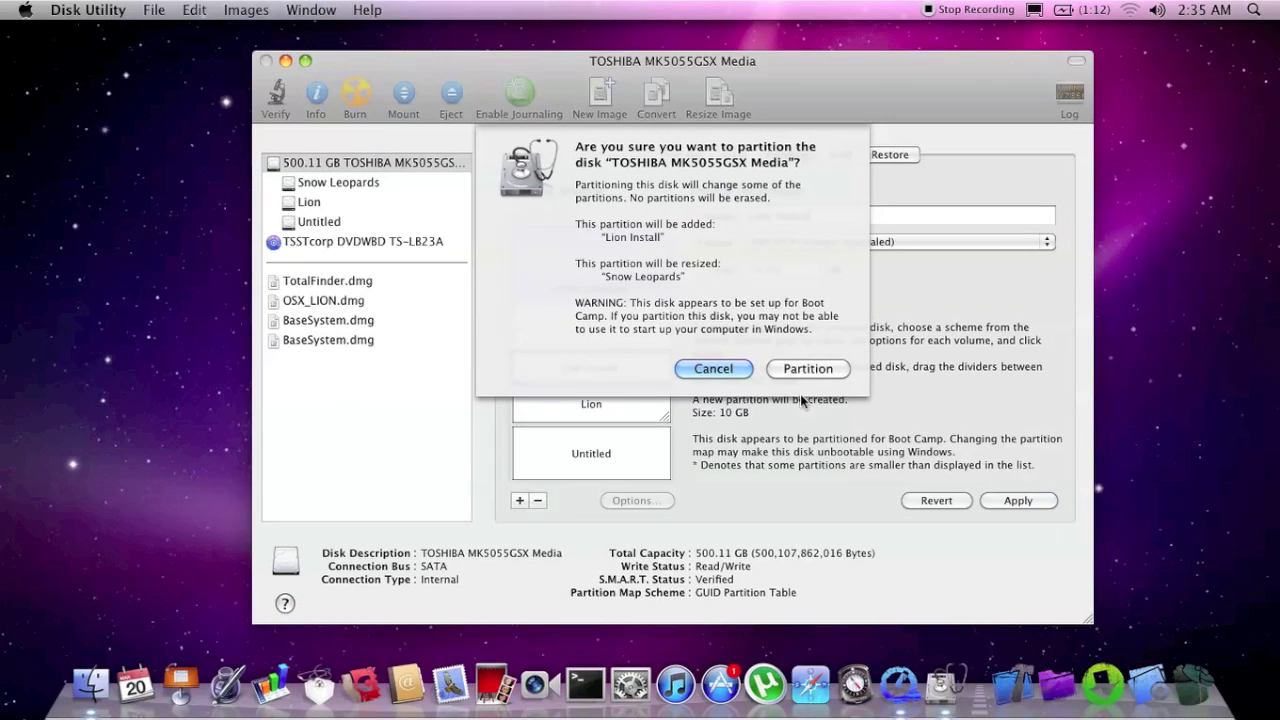
{"action": "left_click", "coordinate": [809, 369]}
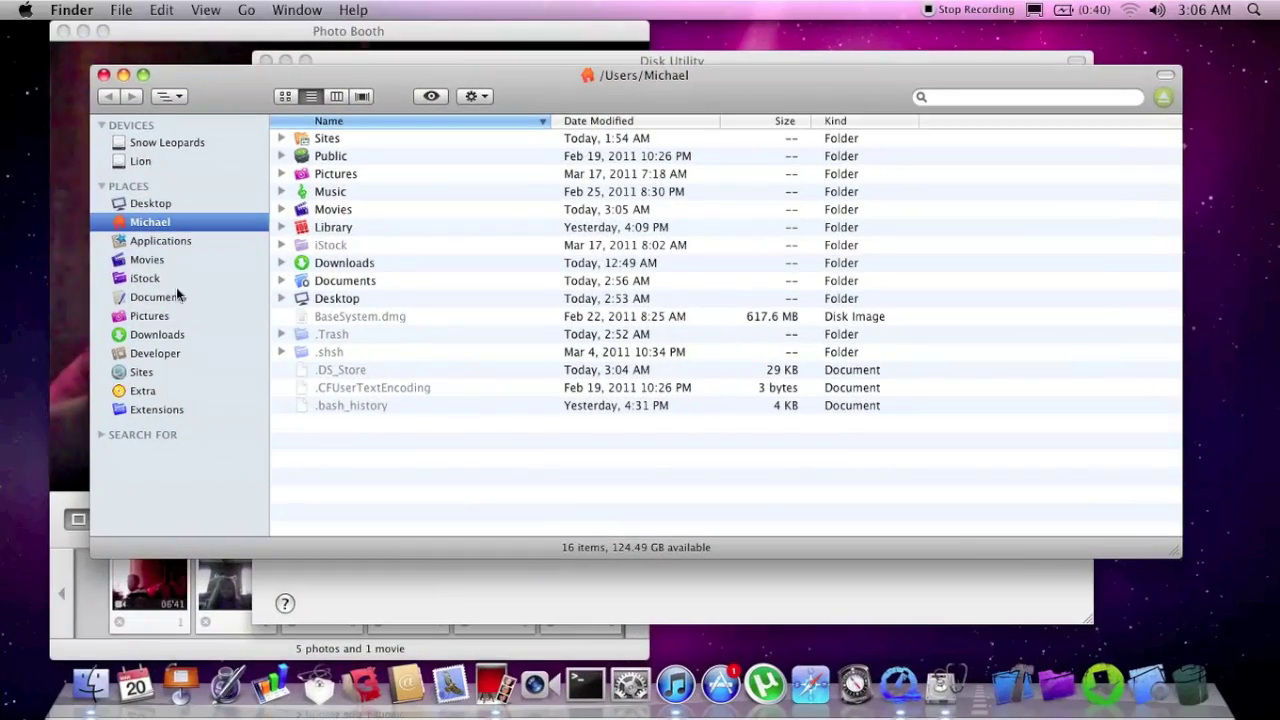
Step: Mount OSX_LION.dmg from iStock, close the Mac OS X Install ESD window, and launch Path Finder
{"action": "left_click", "coordinate": [150, 278]}
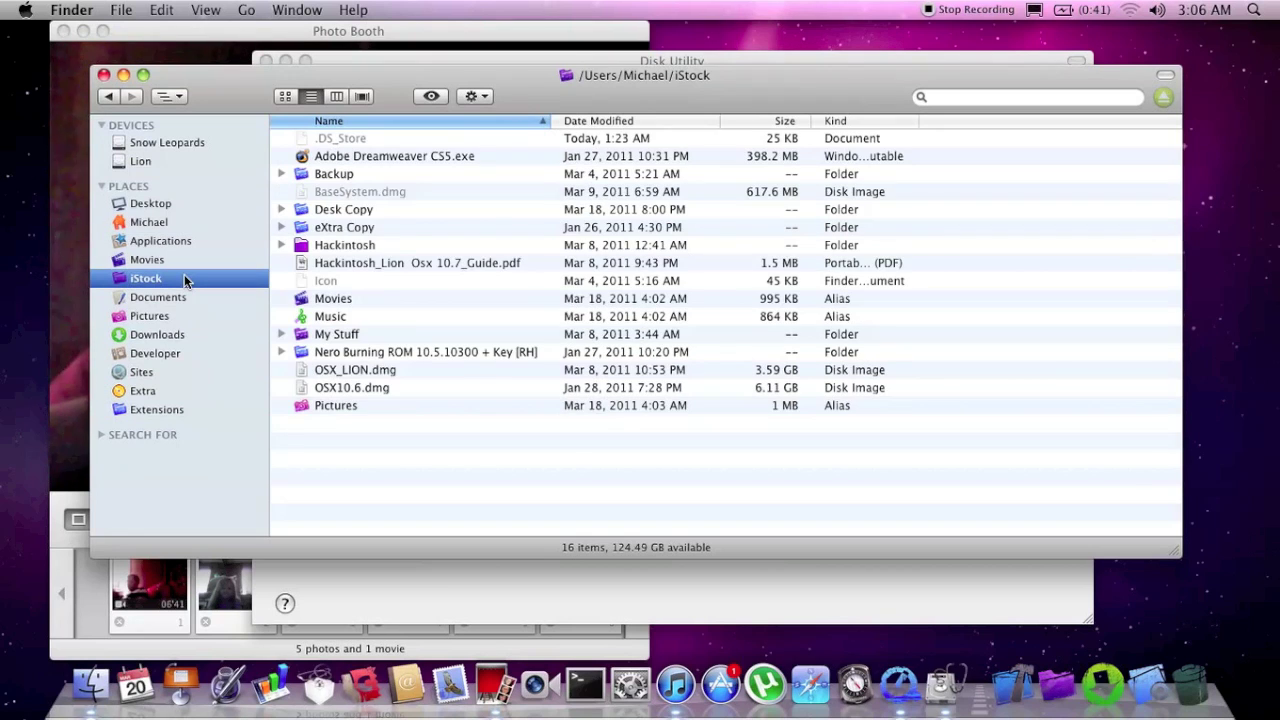
{"action": "left_click", "coordinate": [348, 372]}
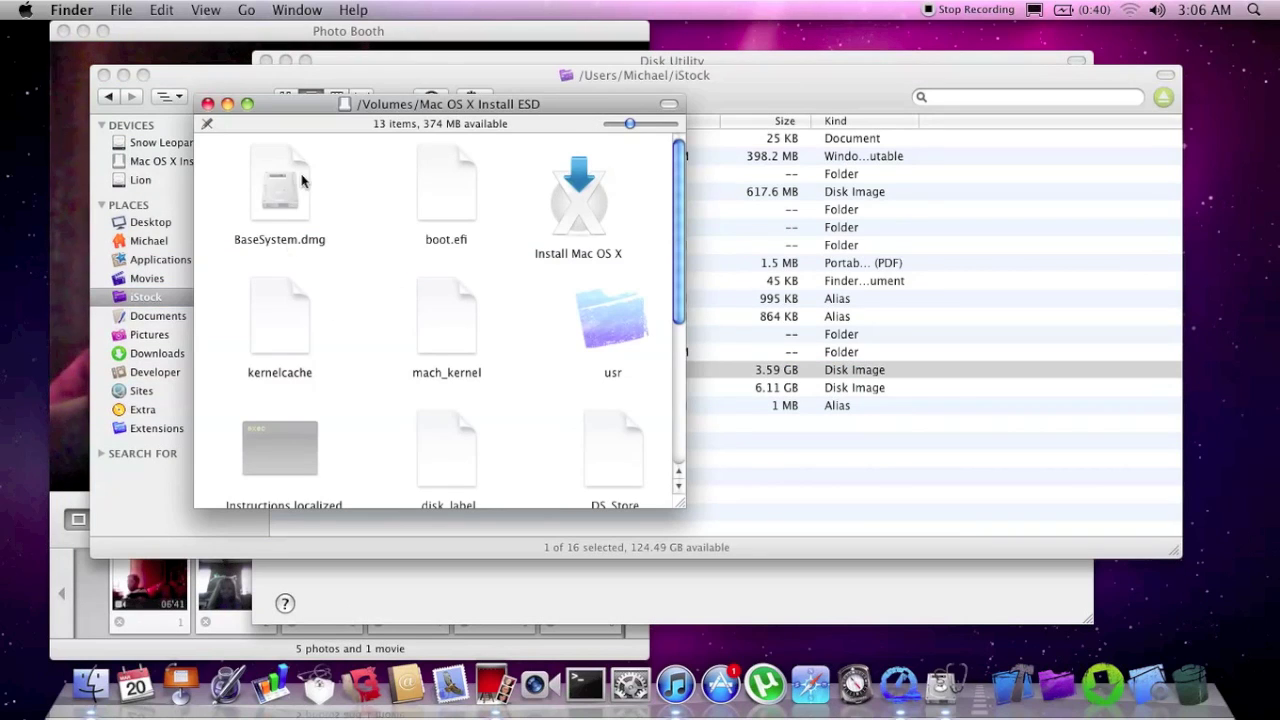
{"action": "left_click", "coordinate": [208, 104]}
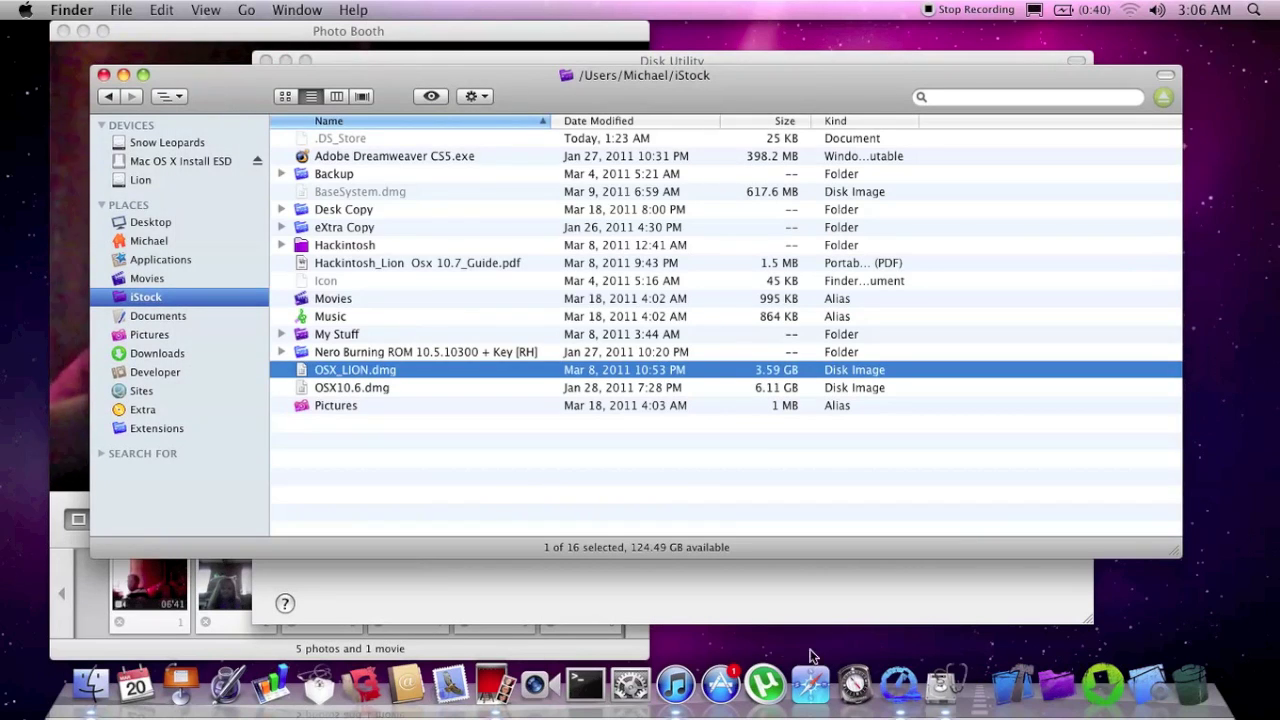
{"action": "left_click", "coordinate": [852, 682]}
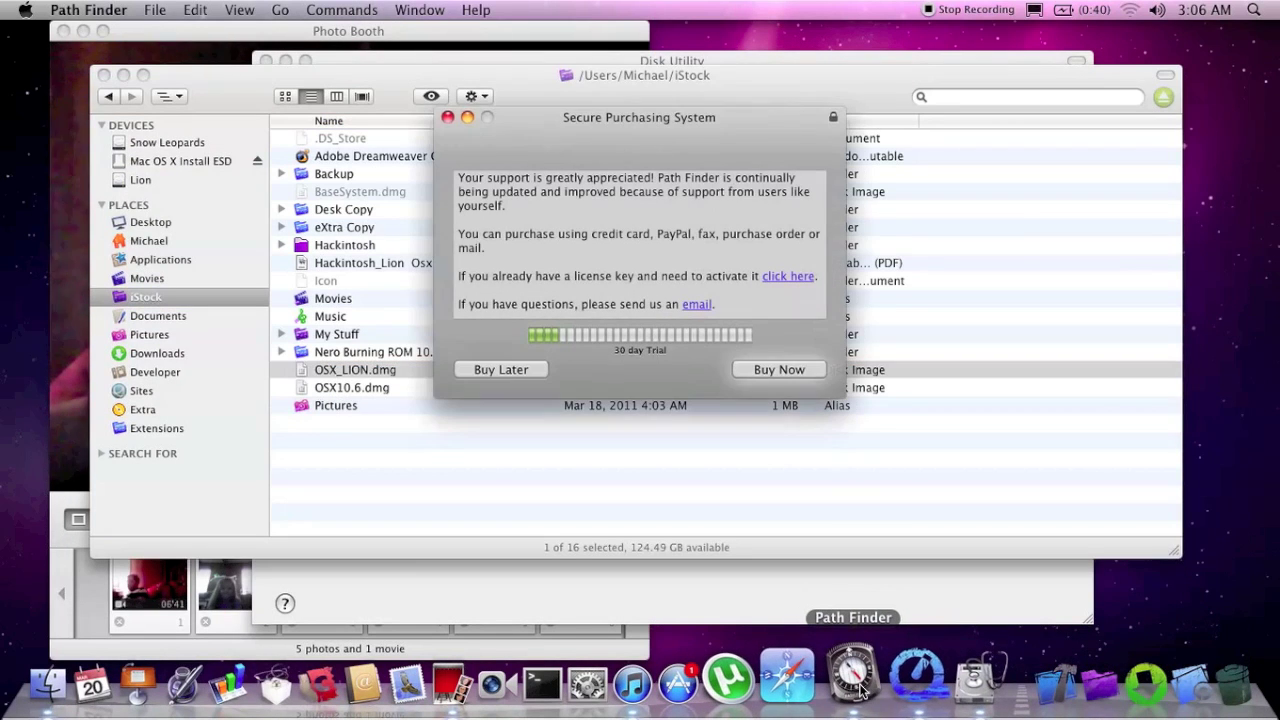
Step: Skip Path Finder's purchase reminder, browse Mac OS X Install ESD, and cancel copying BaseSystem.dmg to Documents
{"action": "left_click", "coordinate": [491, 374]}
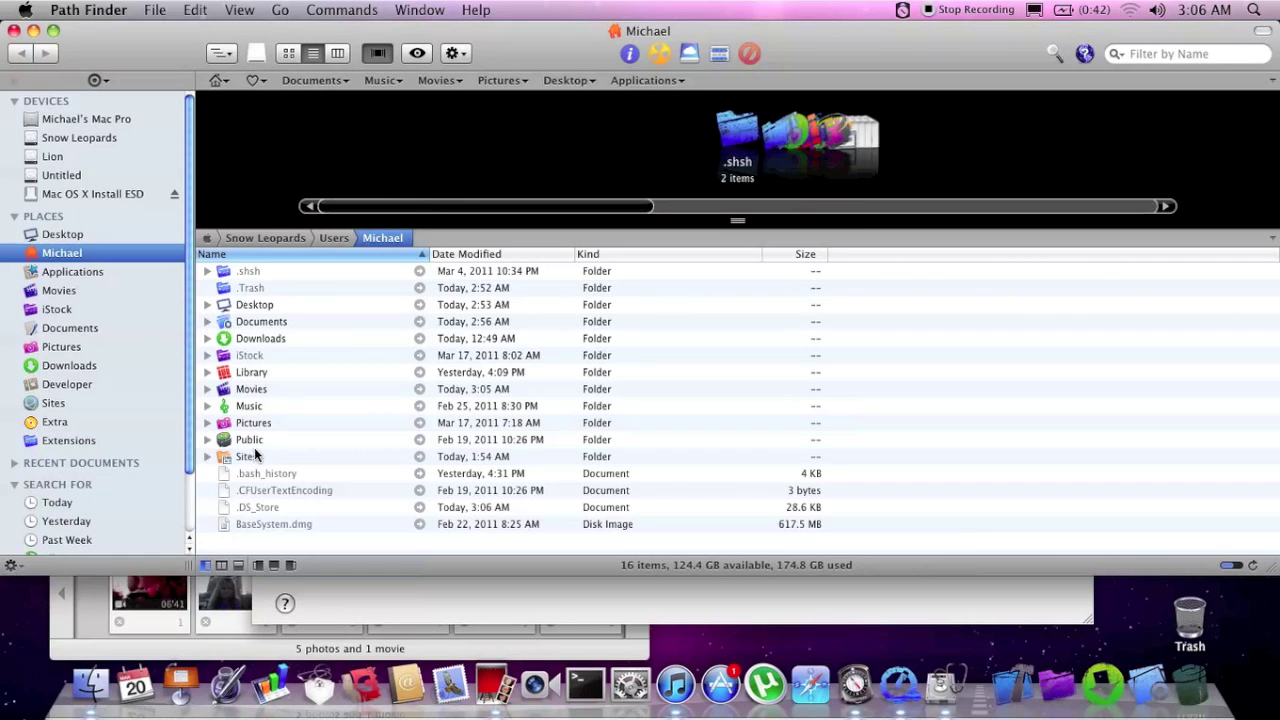
{"action": "left_click", "coordinate": [104, 193]}
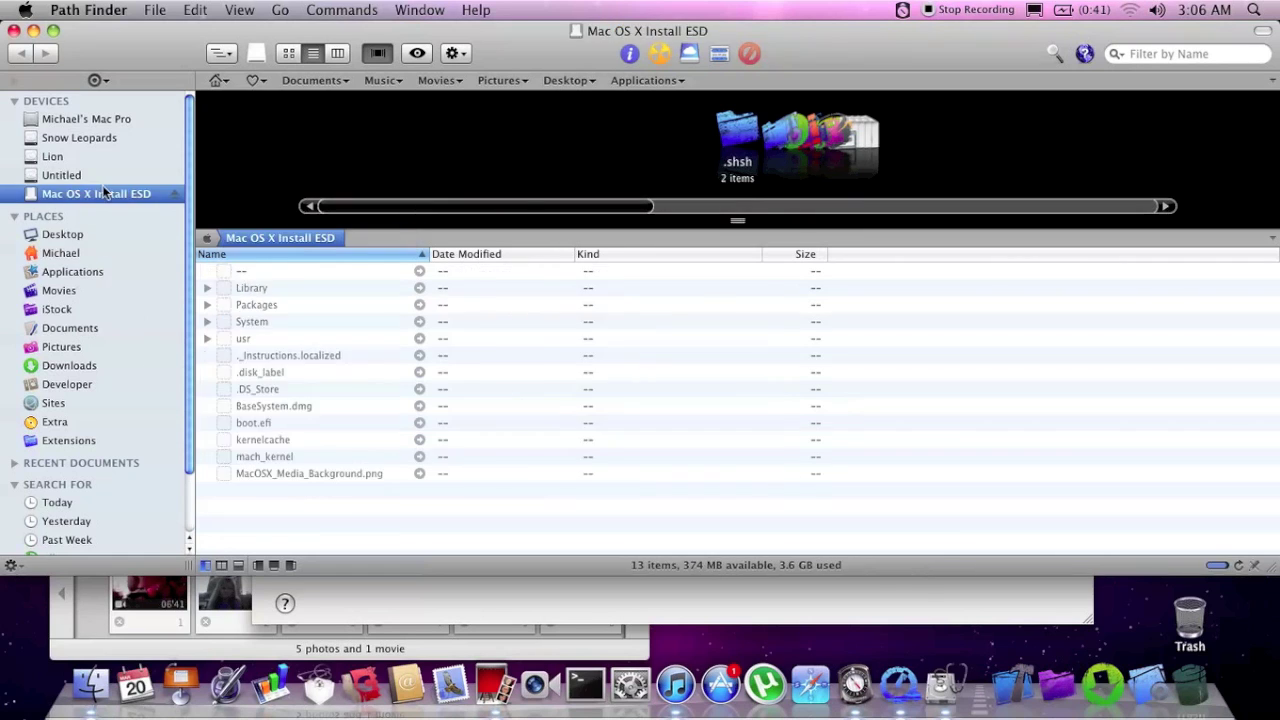
{"action": "left_click", "coordinate": [249, 407]}
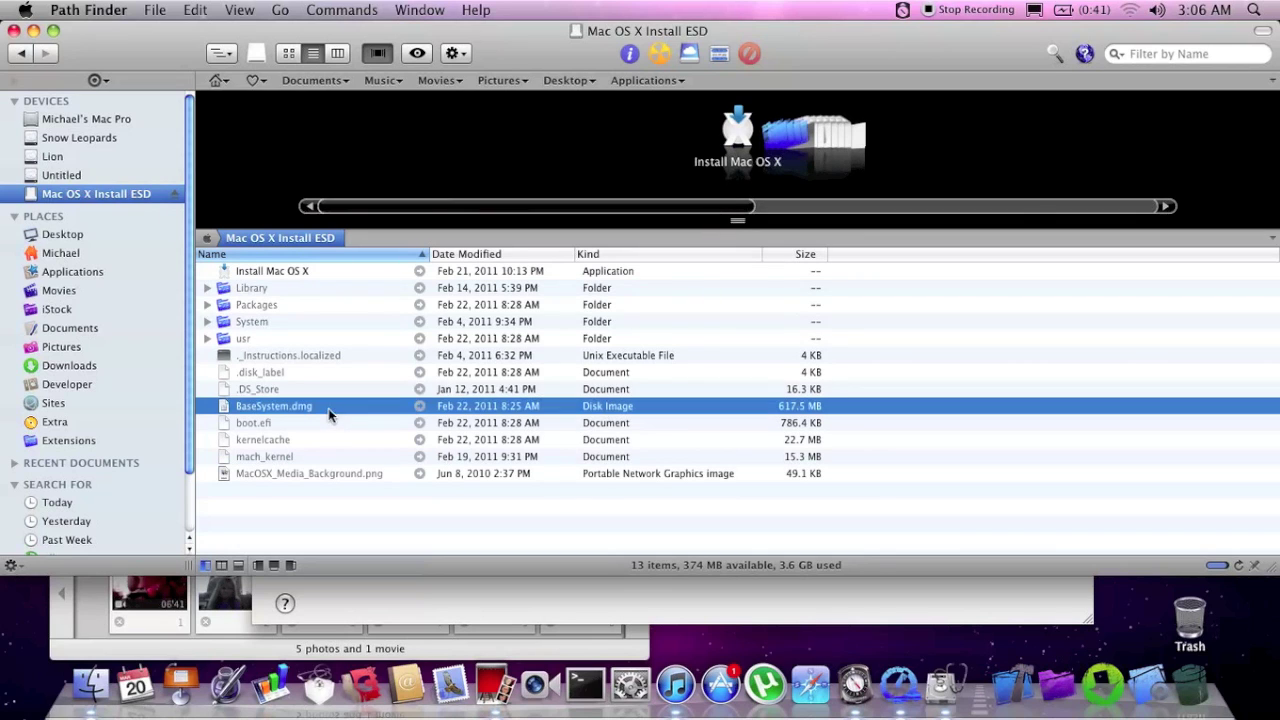
{"action": "left_click_drag", "start_coordinate": [252, 405], "coordinate": [83, 330]}
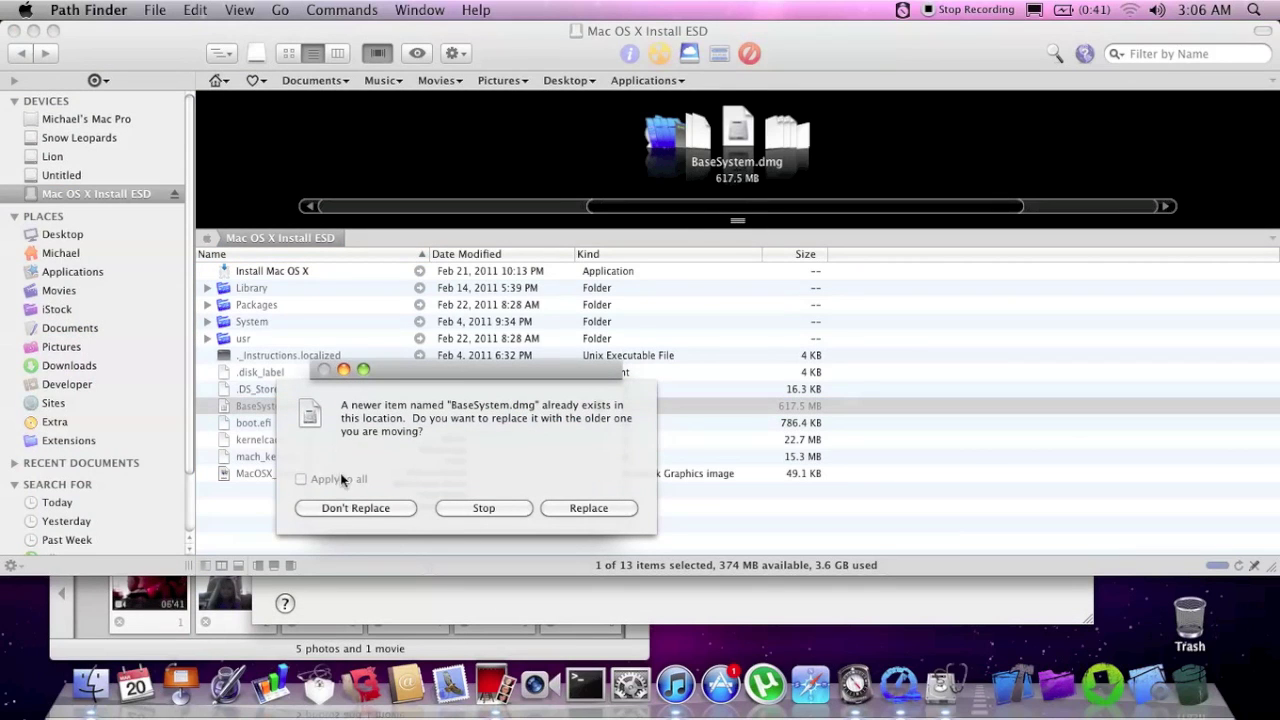
{"action": "left_click", "coordinate": [480, 508]}
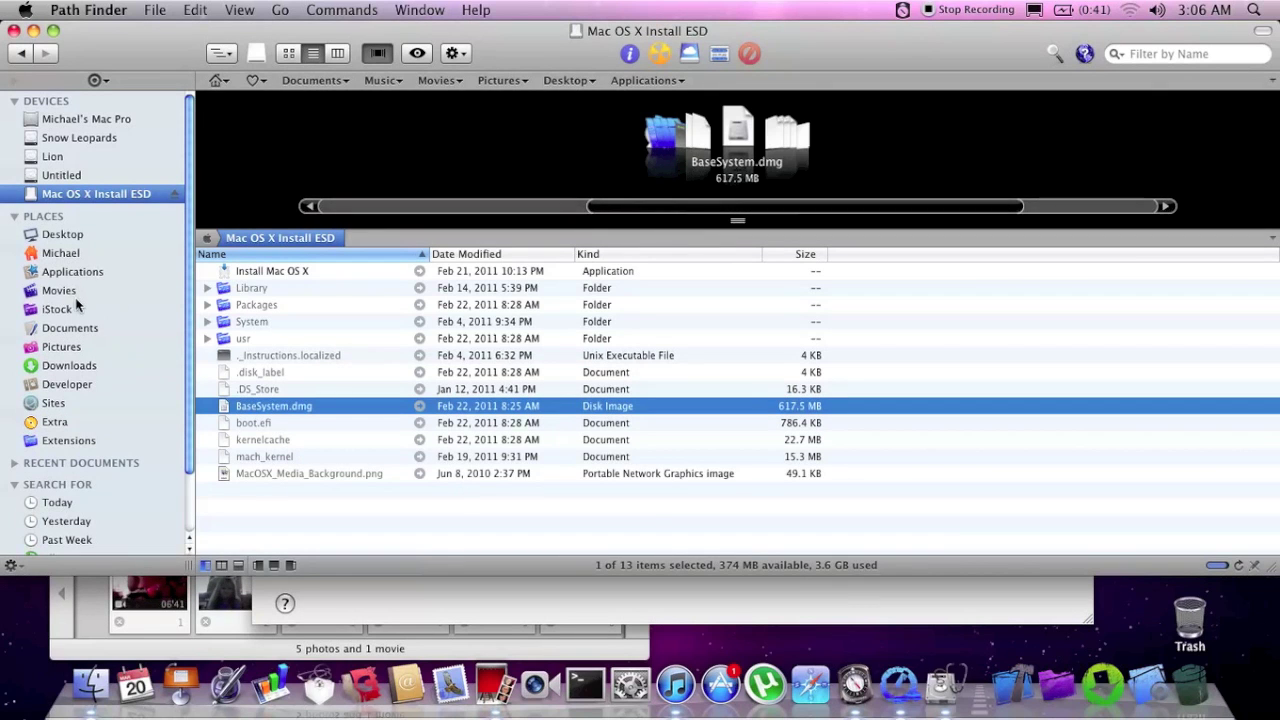
Step: In Documents, untick BaseSystem.dmg's Invisible flag in its Info panel
{"action": "left_click", "coordinate": [104, 334]}
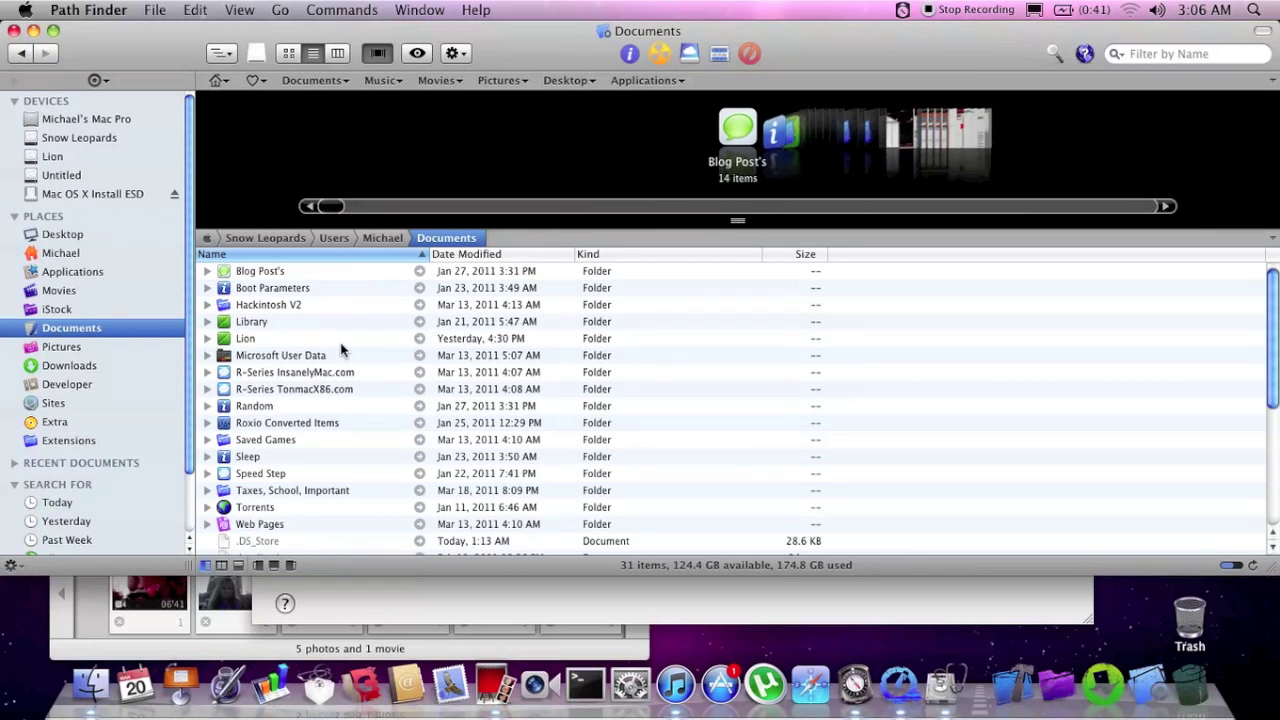
{"action": "scroll", "coordinate": [380, 400], "scroll_direction": "down", "scroll_amount": 5}
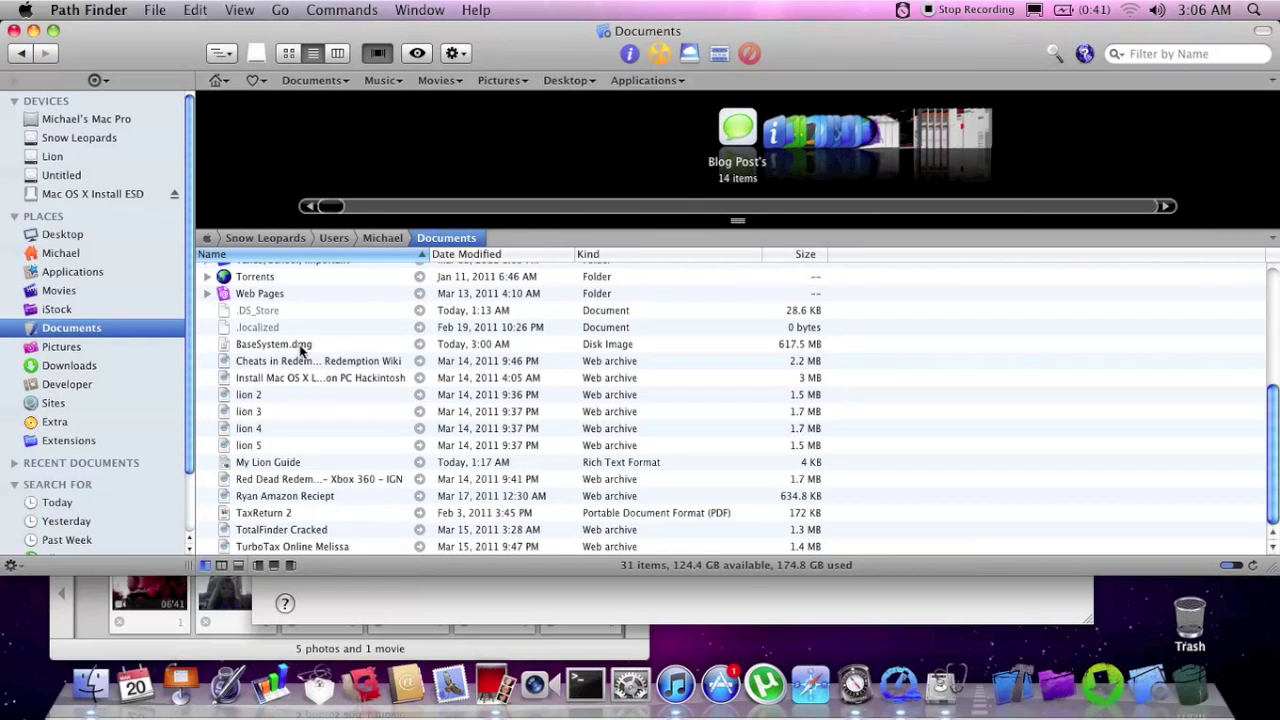
{"action": "right_click", "coordinate": [298, 345]}
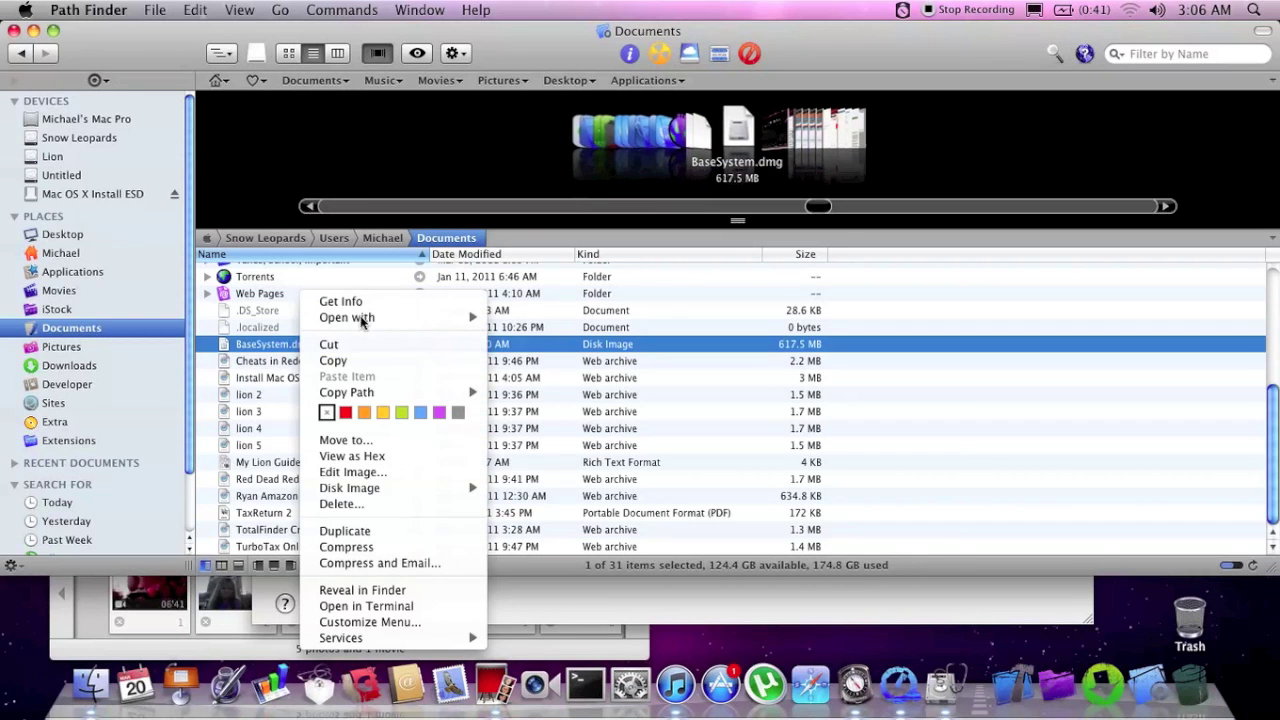
{"action": "left_click", "coordinate": [373, 301]}
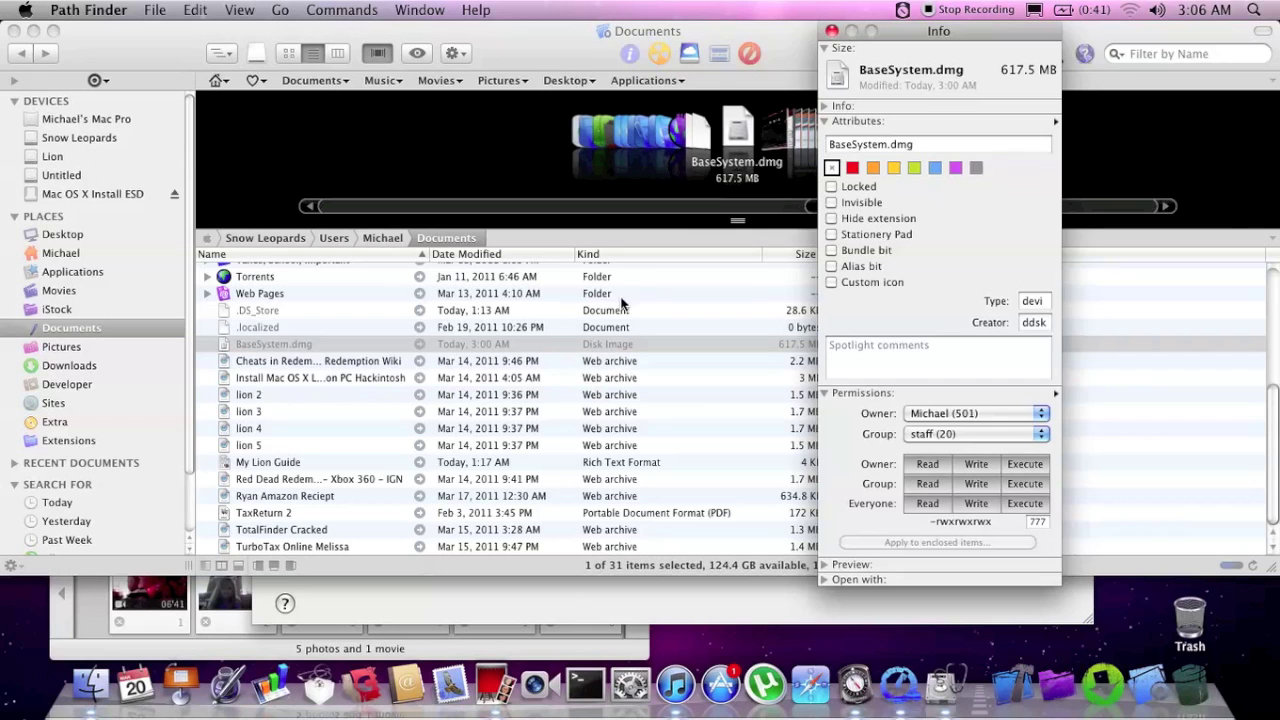
{"action": "left_click", "coordinate": [847, 201]}
{"action": "left_click", "coordinate": [829, 34]}
Step: Recheck BaseSystem.dmg's Info panel and preview the lion 4 and lion 5 files
{"action": "left_click", "coordinate": [272, 428]}
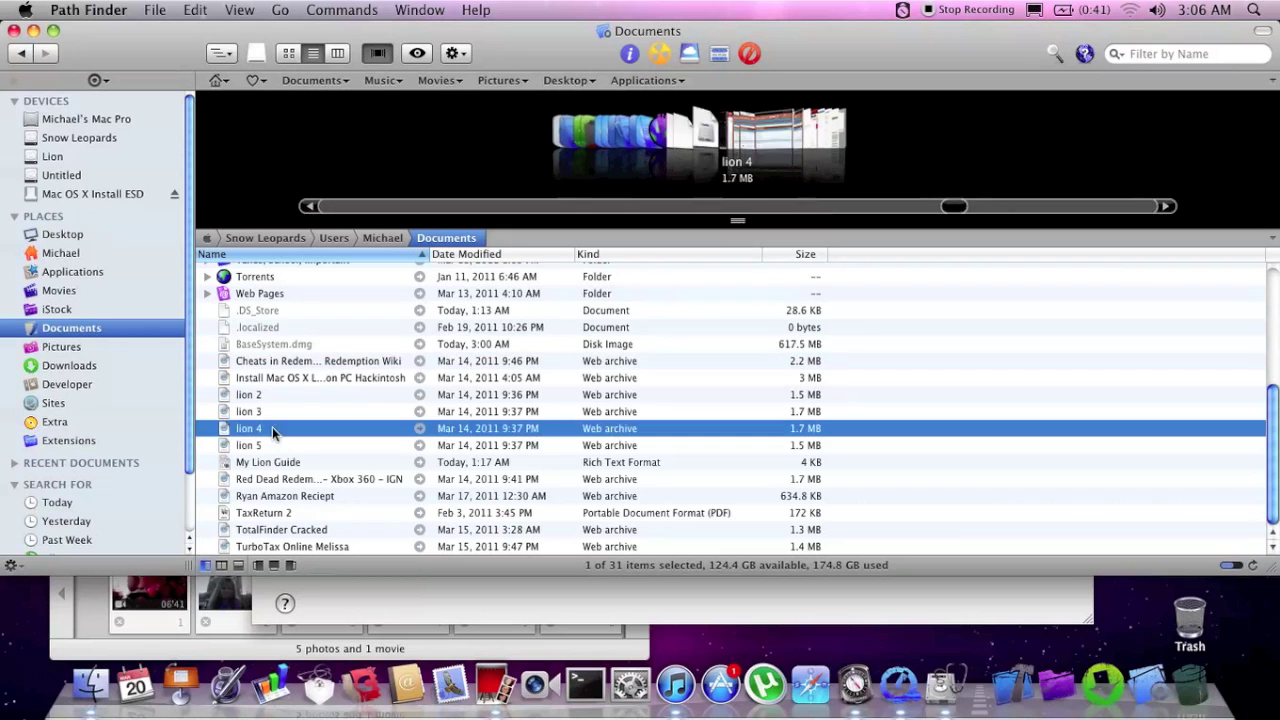
{"action": "left_click", "coordinate": [333, 346]}
{"action": "right_click", "coordinate": [333, 346]}
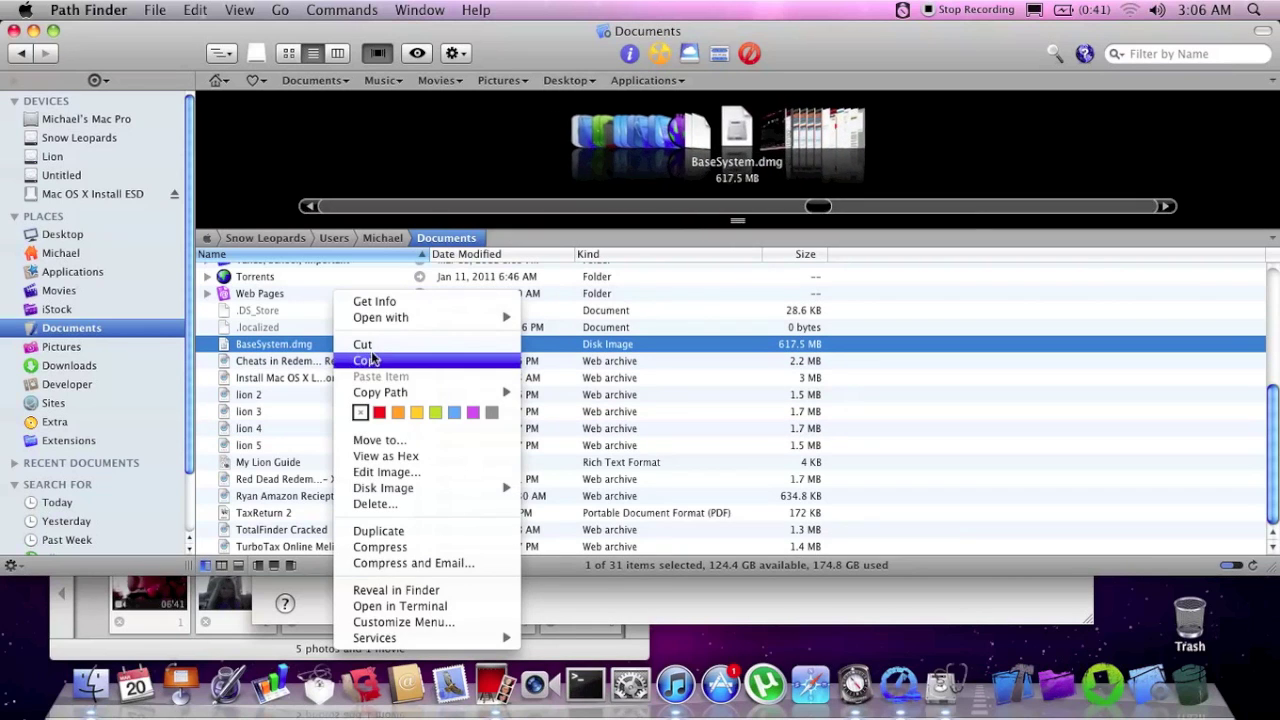
{"action": "left_click", "coordinate": [398, 302]}
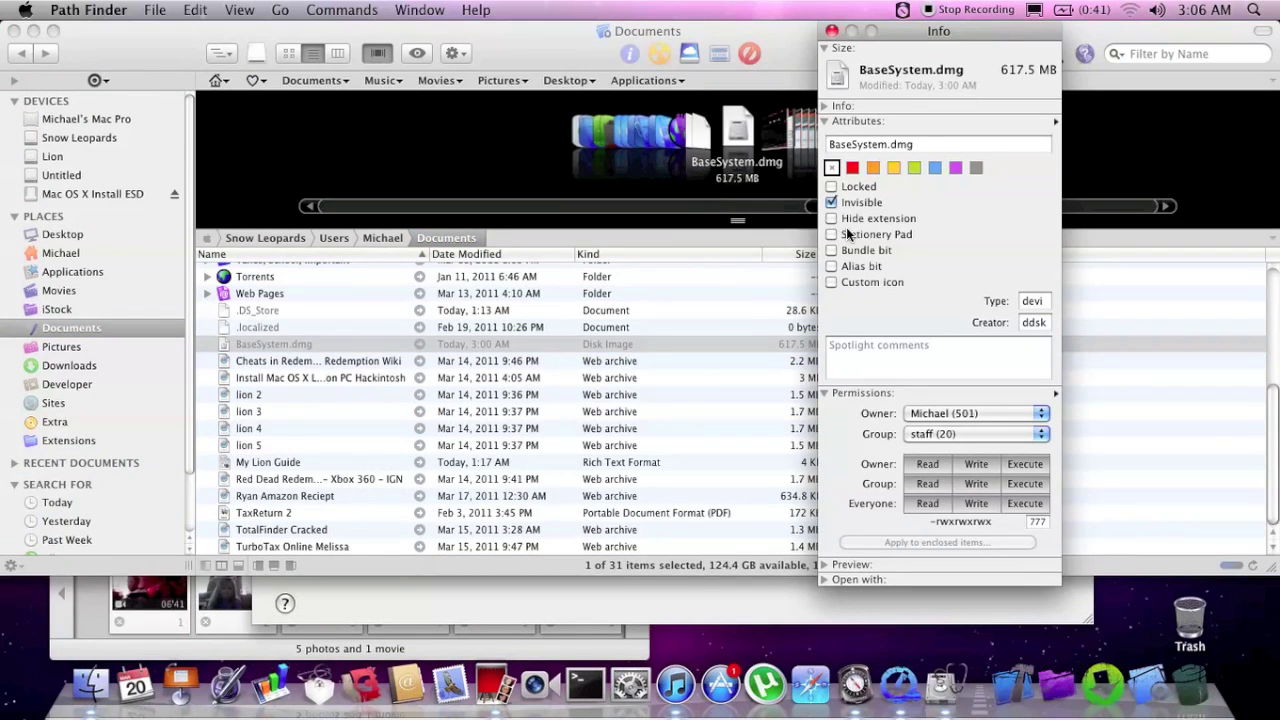
{"action": "left_click", "coordinate": [831, 33]}
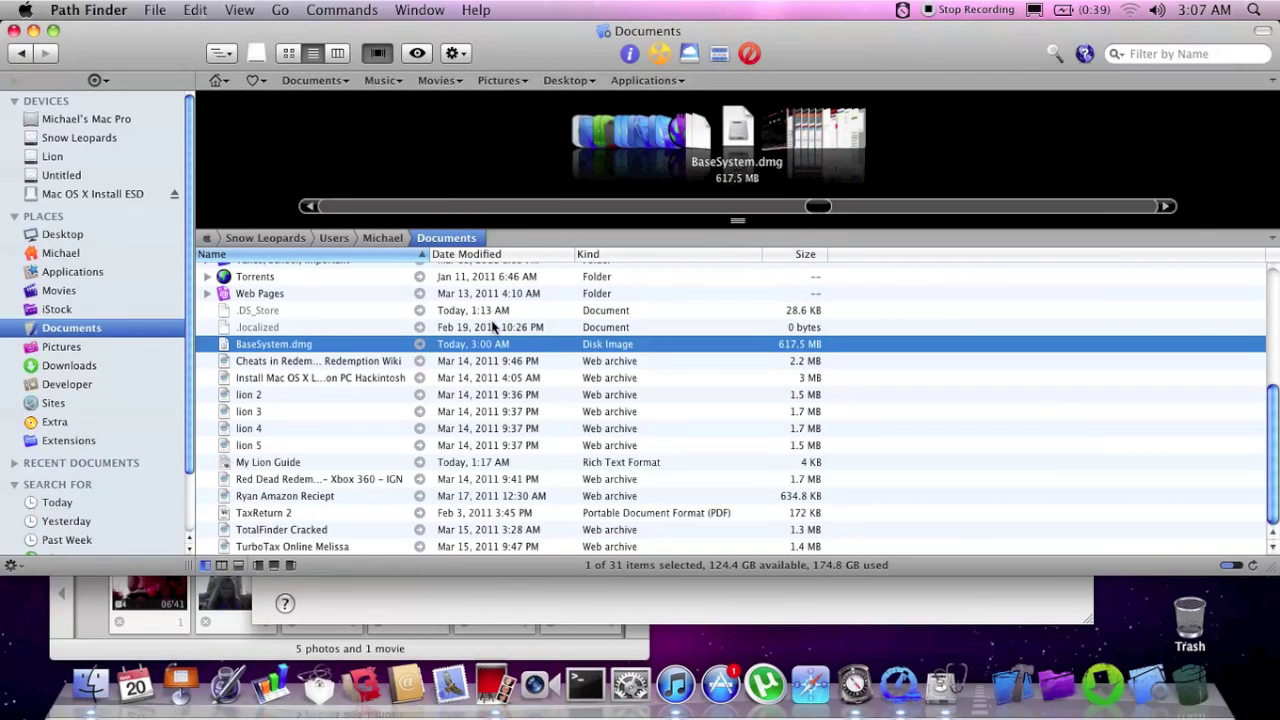
{"action": "left_click", "coordinate": [465, 421]}
{"action": "left_click", "coordinate": [463, 347]}
{"action": "left_click", "coordinate": [463, 446]}
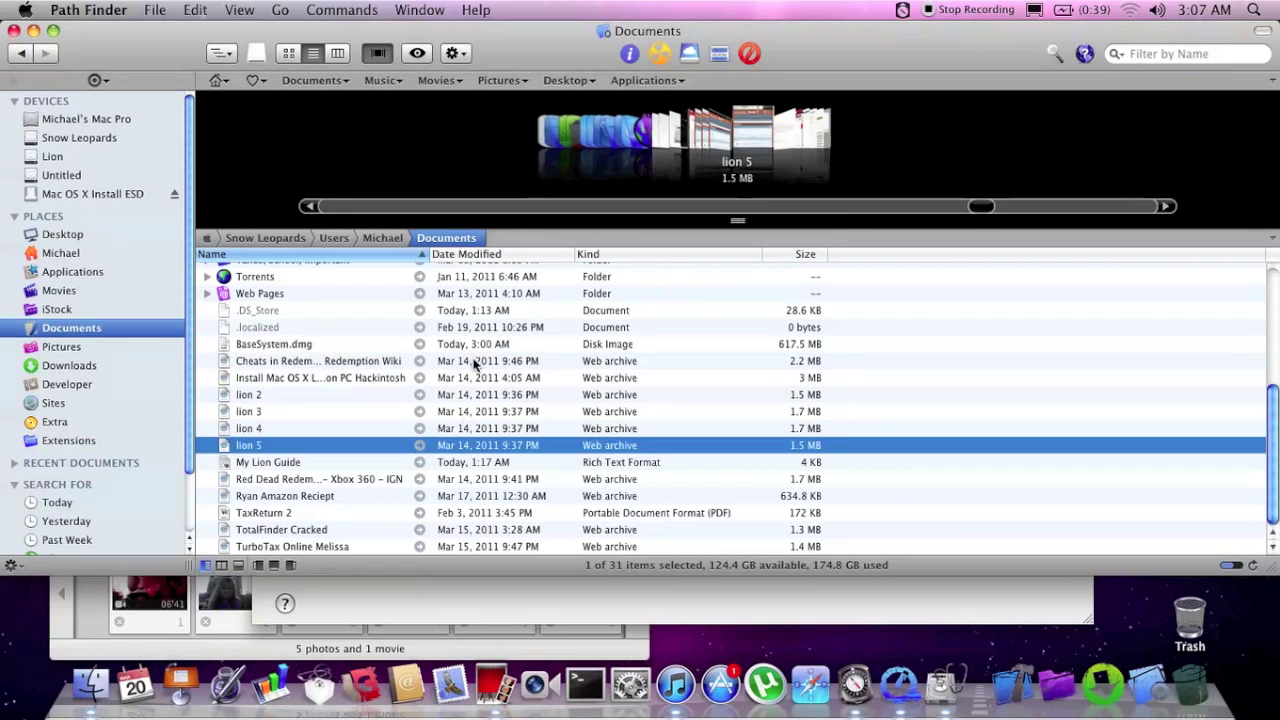
{"action": "left_click", "coordinate": [482, 344]}
Step: View the My Lion Guide document, then select BaseSystem.dmg and launch Disk Utility
{"action": "left_click", "coordinate": [491, 314]}
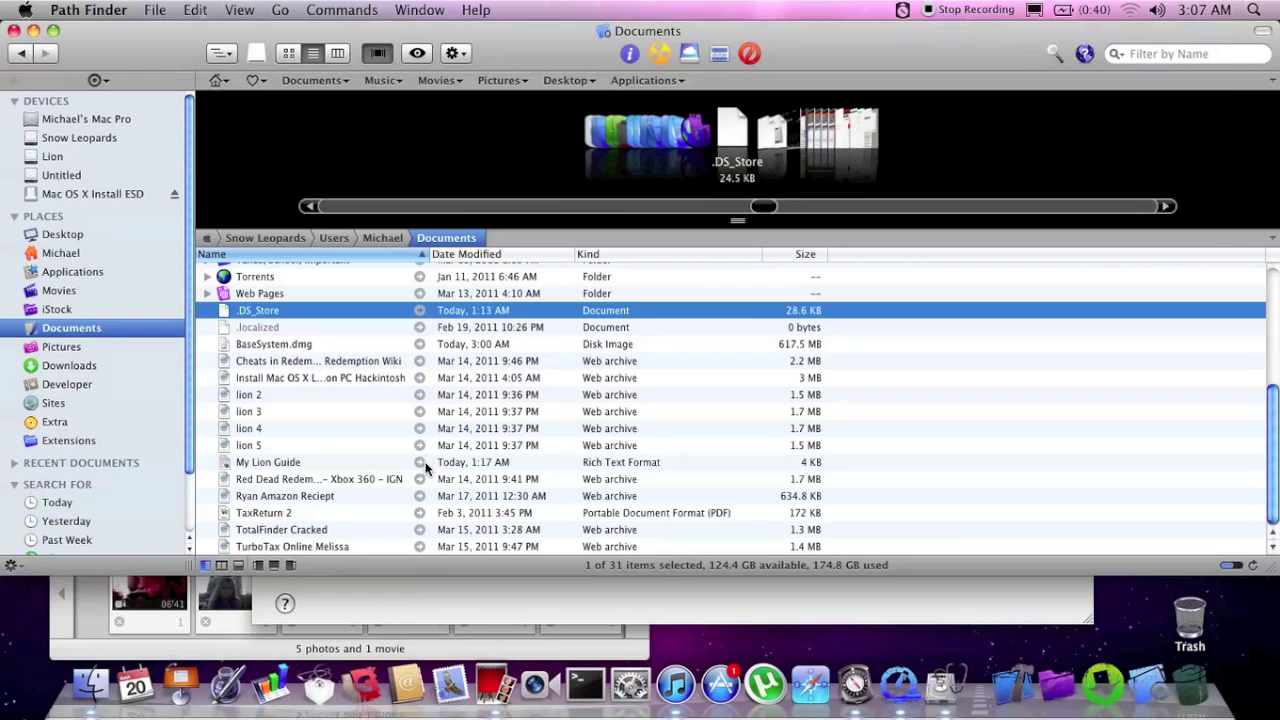
{"action": "double_click", "coordinate": [587, 462]}
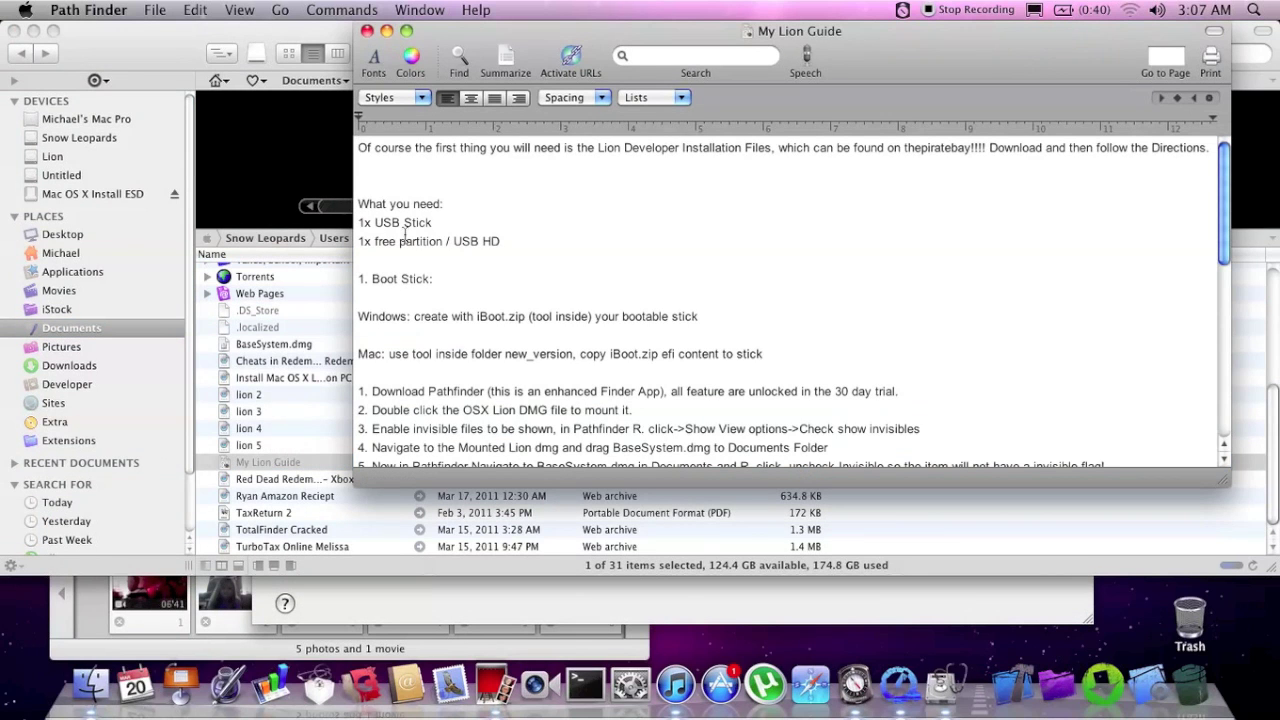
{"action": "left_click", "coordinate": [367, 31]}
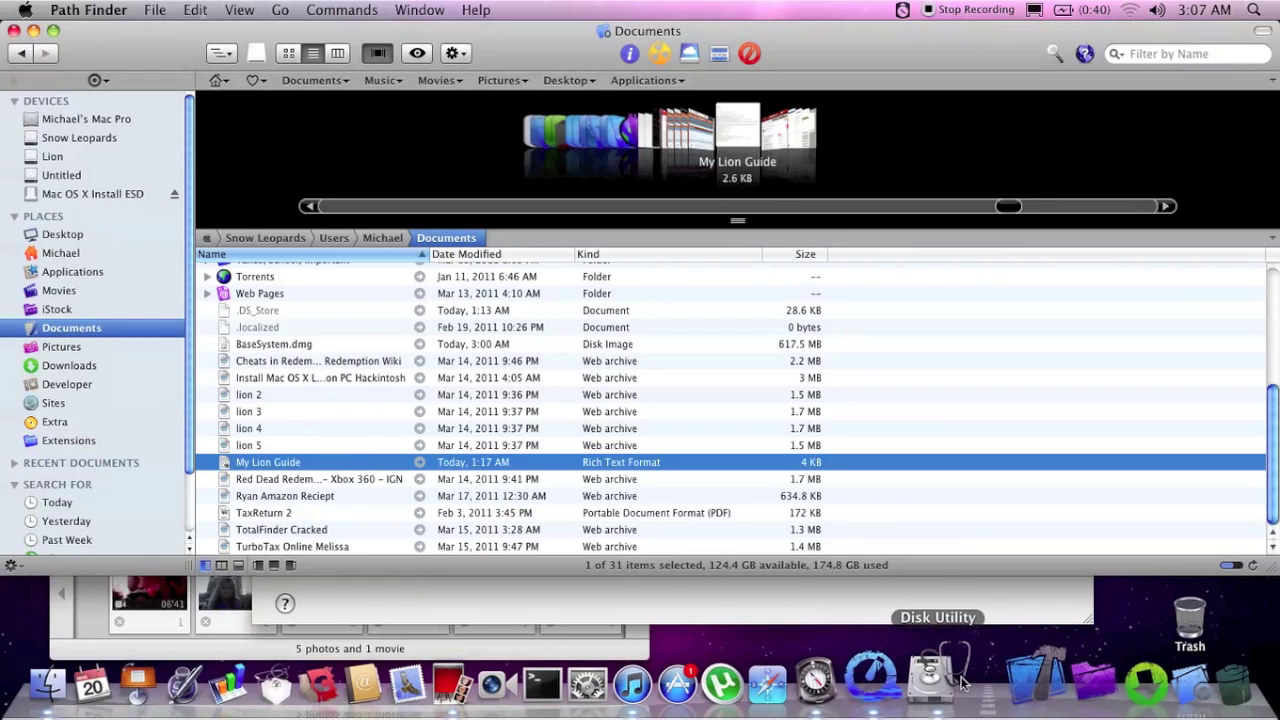
{"action": "left_click", "coordinate": [263, 345]}
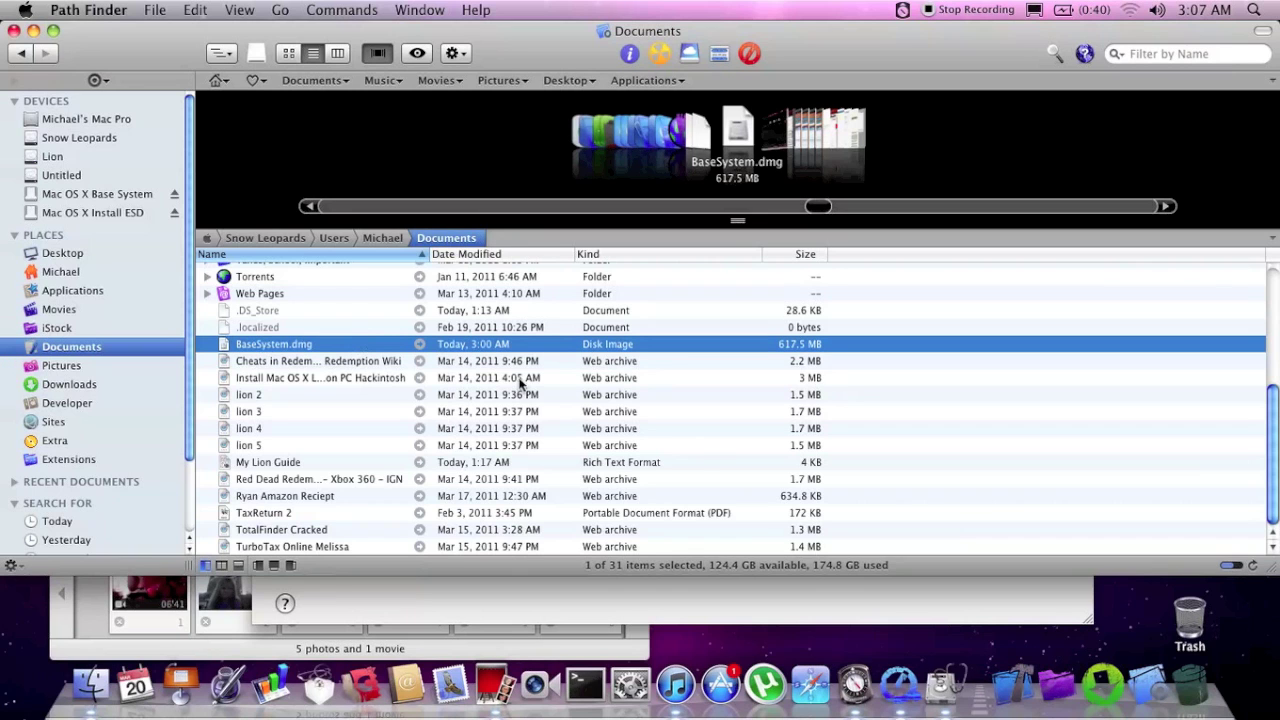
{"action": "left_click", "coordinate": [948, 651]}
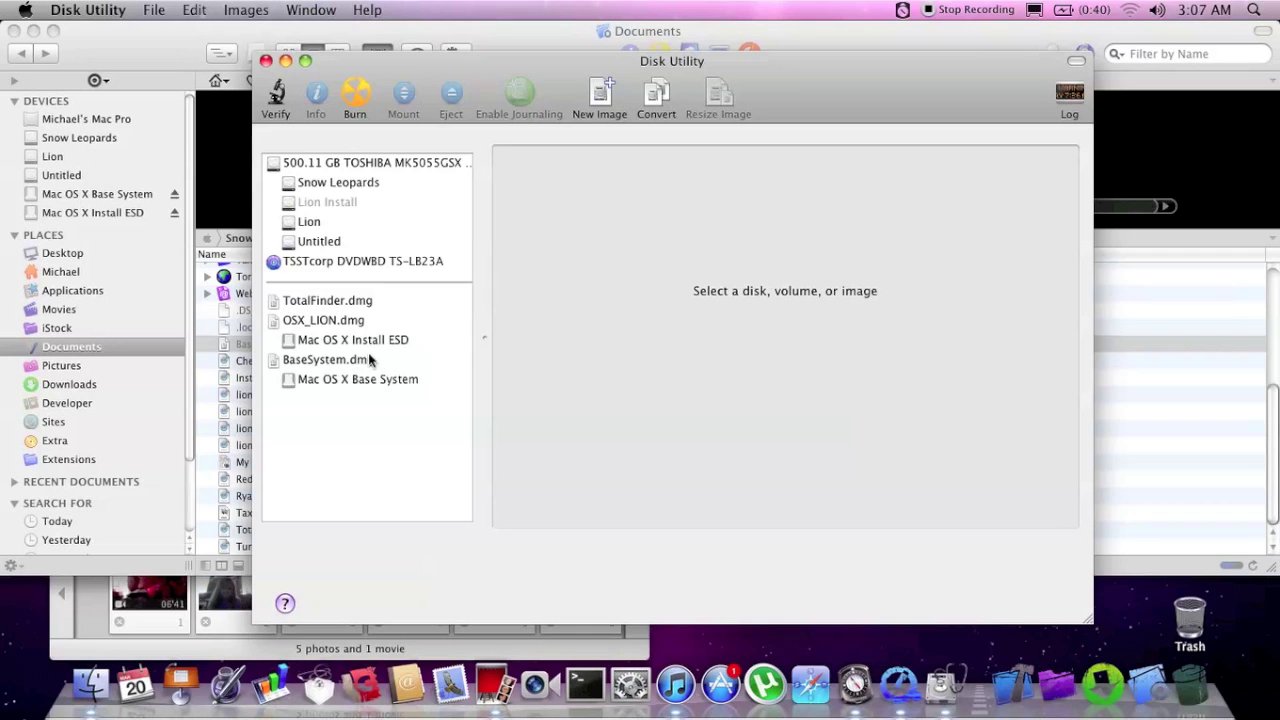
Step: Open Restore for Mac OS X Base System and choose BaseSystem.dmg from Documents as the source
{"action": "left_click", "coordinate": [347, 379]}
{"action": "right_click", "coordinate": [347, 379]}
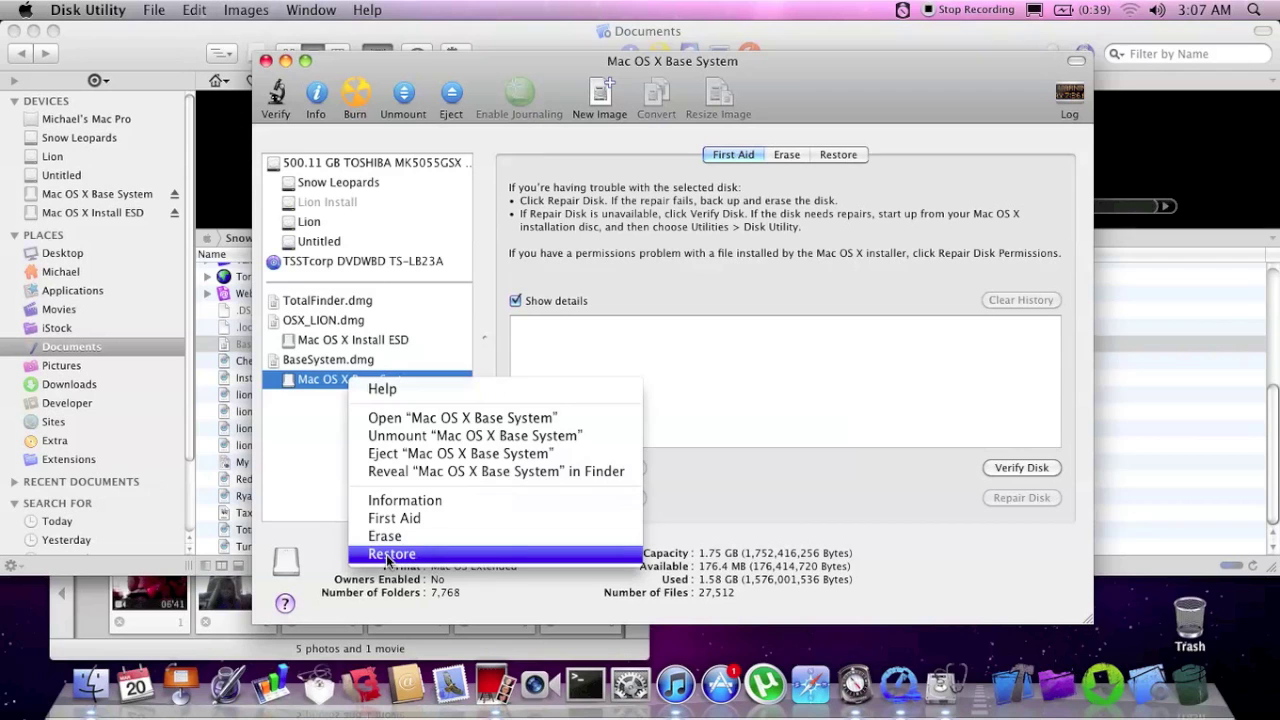
{"action": "left_click", "coordinate": [314, 432]}
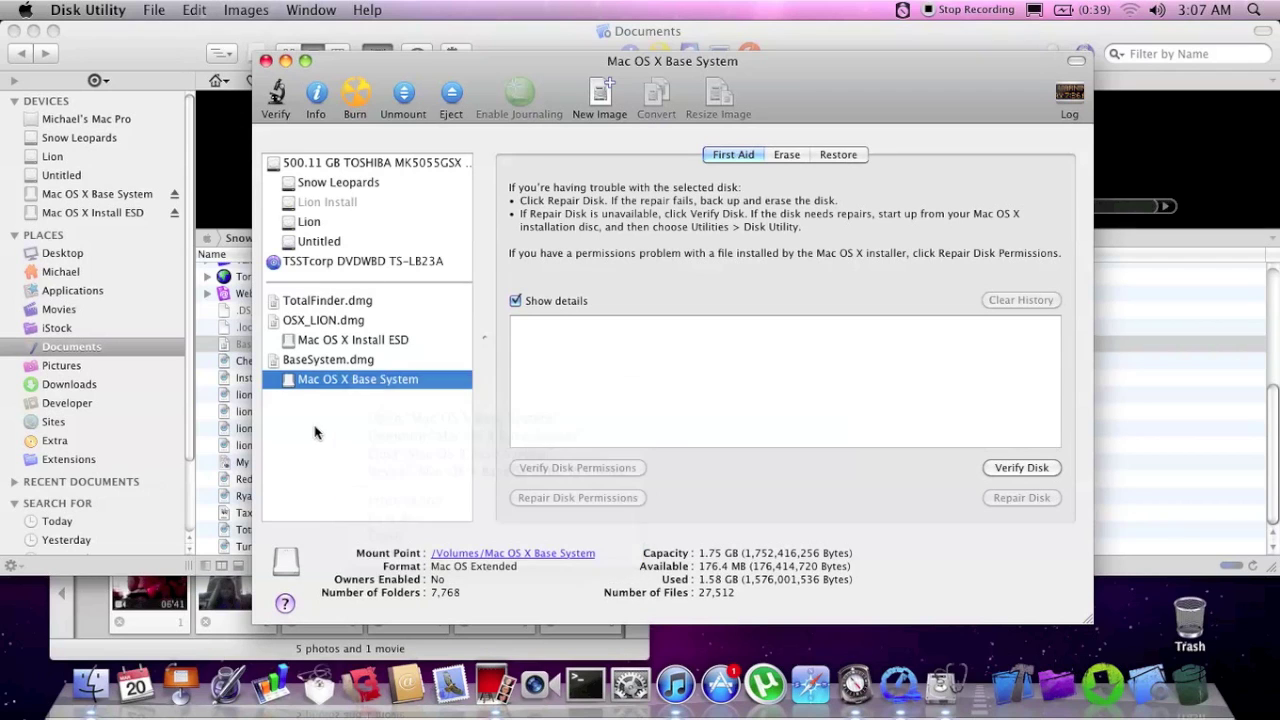
{"action": "left_click", "coordinate": [298, 360]}
{"action": "left_click", "coordinate": [302, 380]}
{"action": "right_click", "coordinate": [349, 390]}
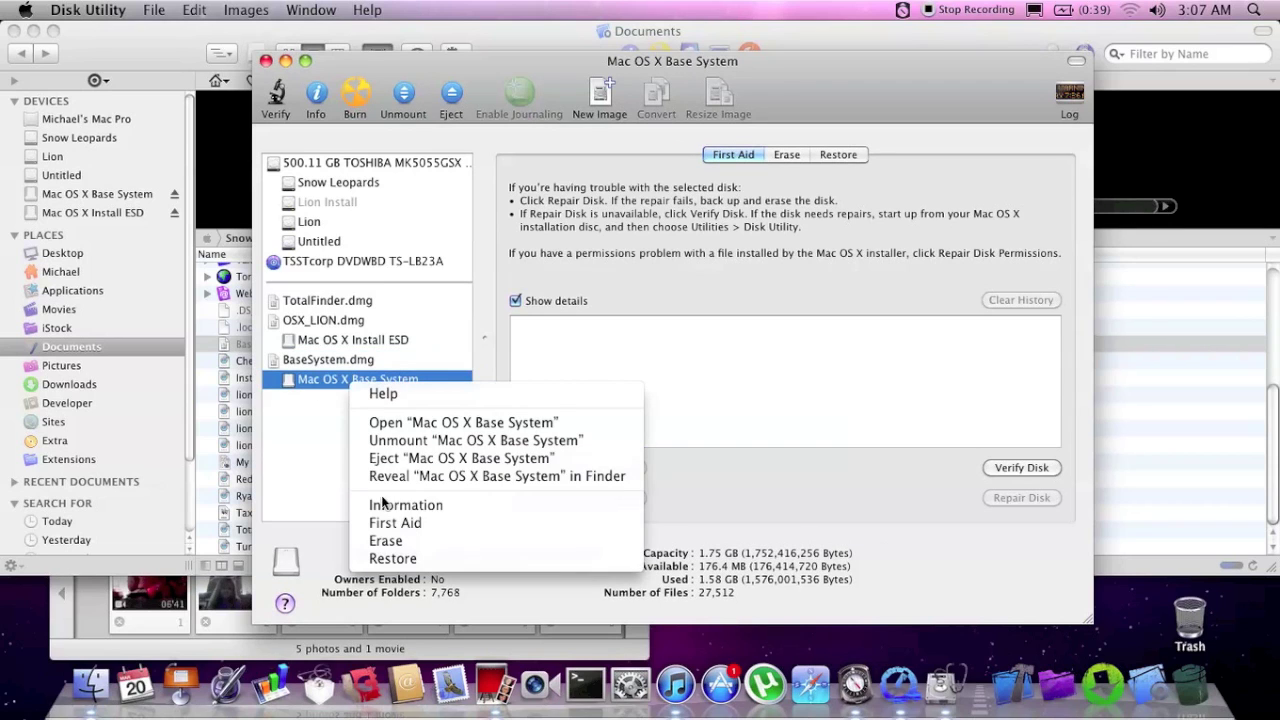
{"action": "left_click", "coordinate": [416, 560]}
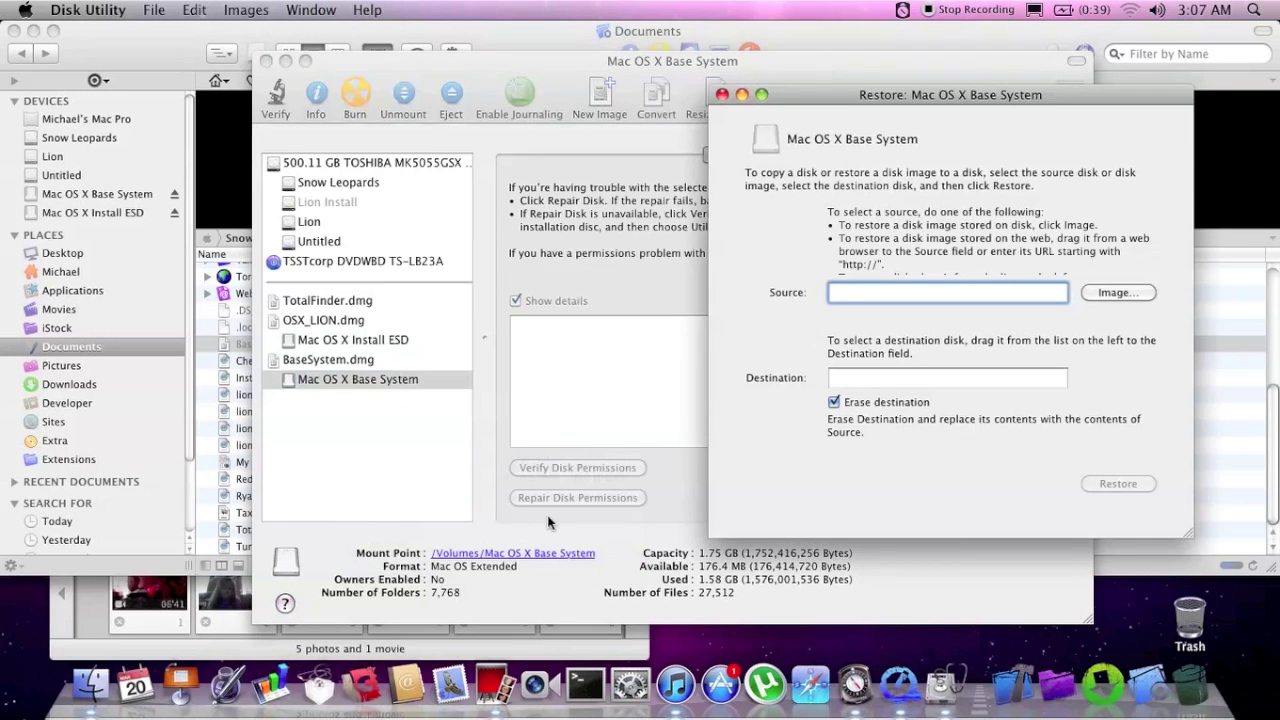
{"action": "left_click", "coordinate": [1142, 300]}
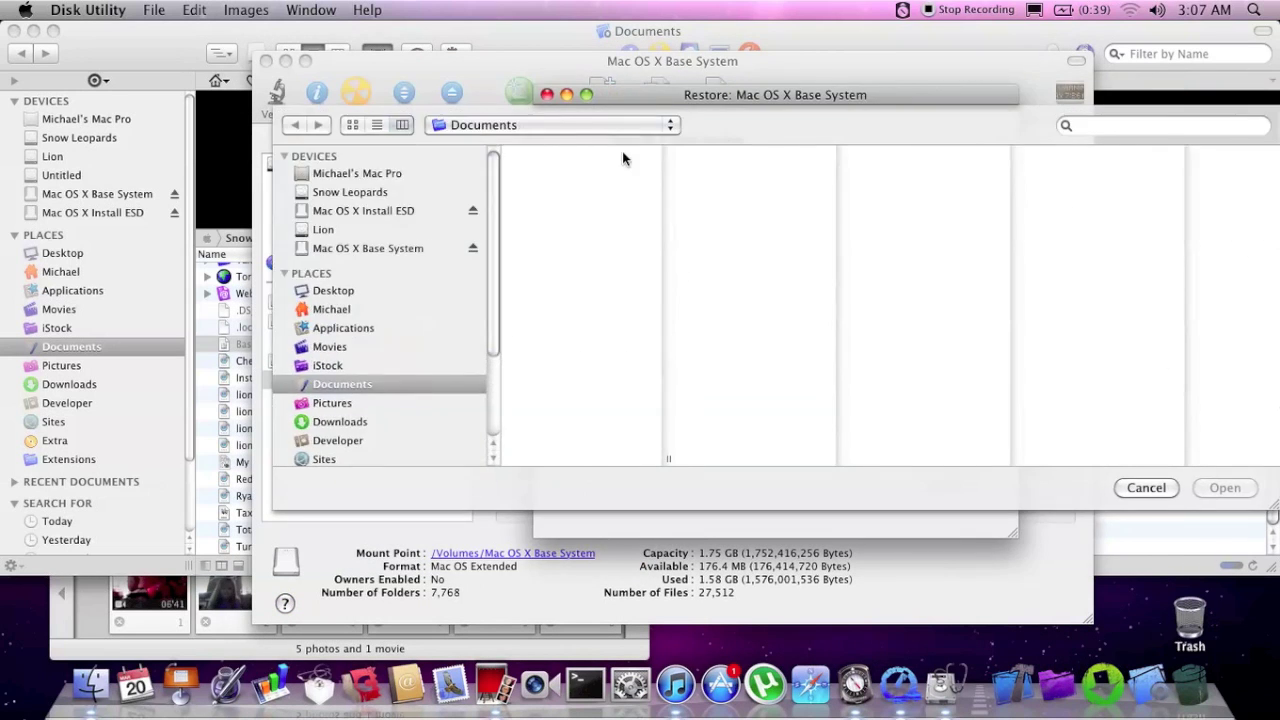
{"action": "left_click", "coordinate": [588, 155]}
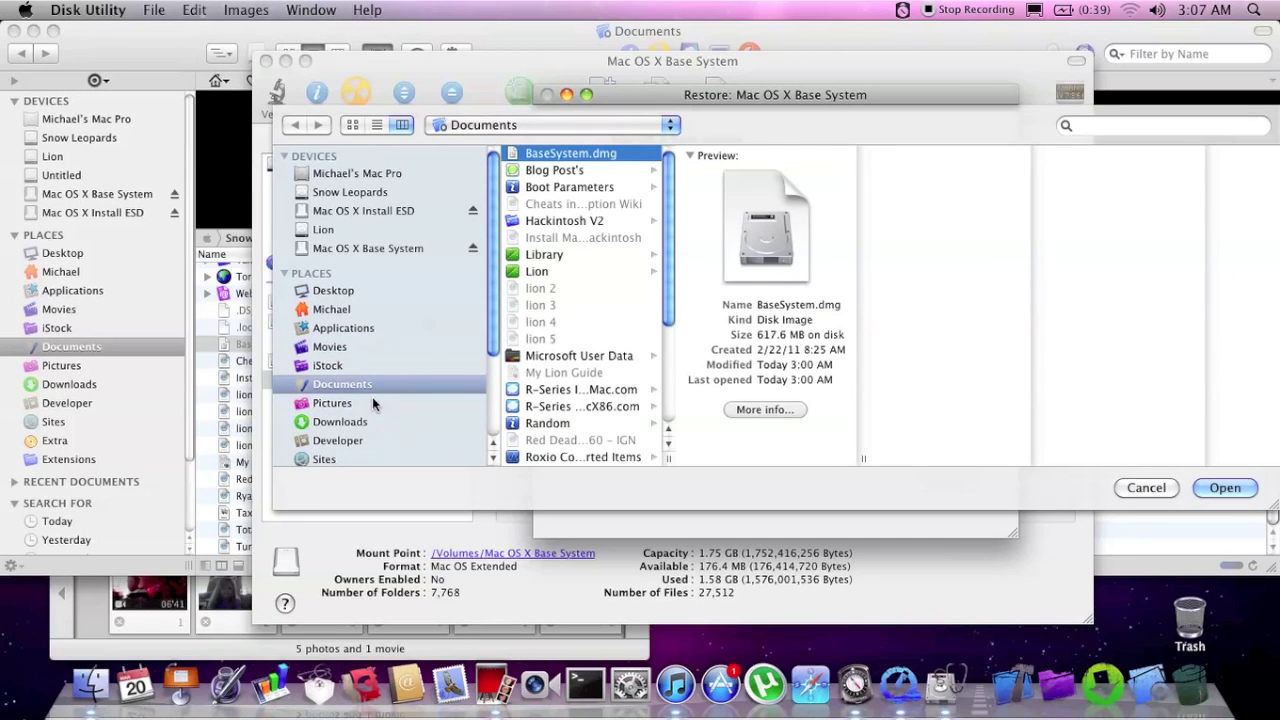
{"action": "left_click", "coordinate": [1225, 488]}
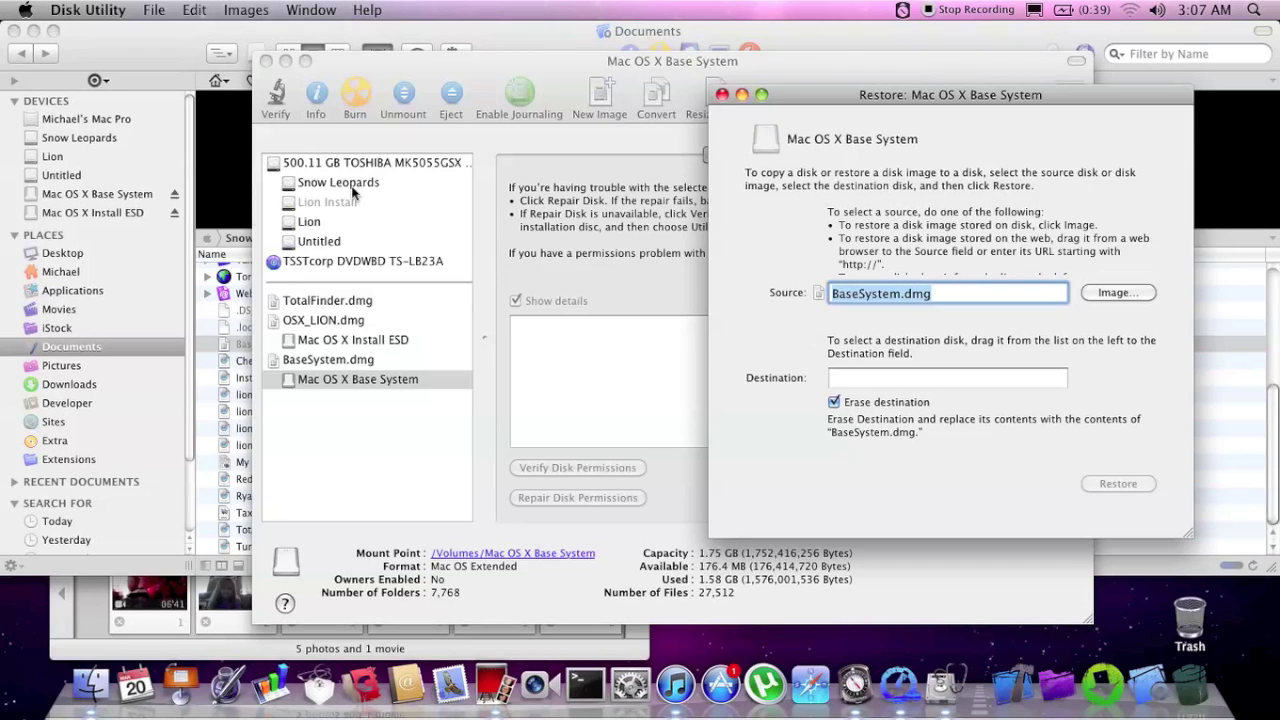
Step: Set Lion Install as the destination, erase it, and start the restore with the admin password
{"action": "mouse_move", "coordinate": [296, 213]}
{"action": "left_mouse_down"}
{"action": "mouse_move", "coordinate": [415, 209]}
{"action": "mouse_move", "coordinate": [895, 381]}
{"action": "left_mouse_up"}
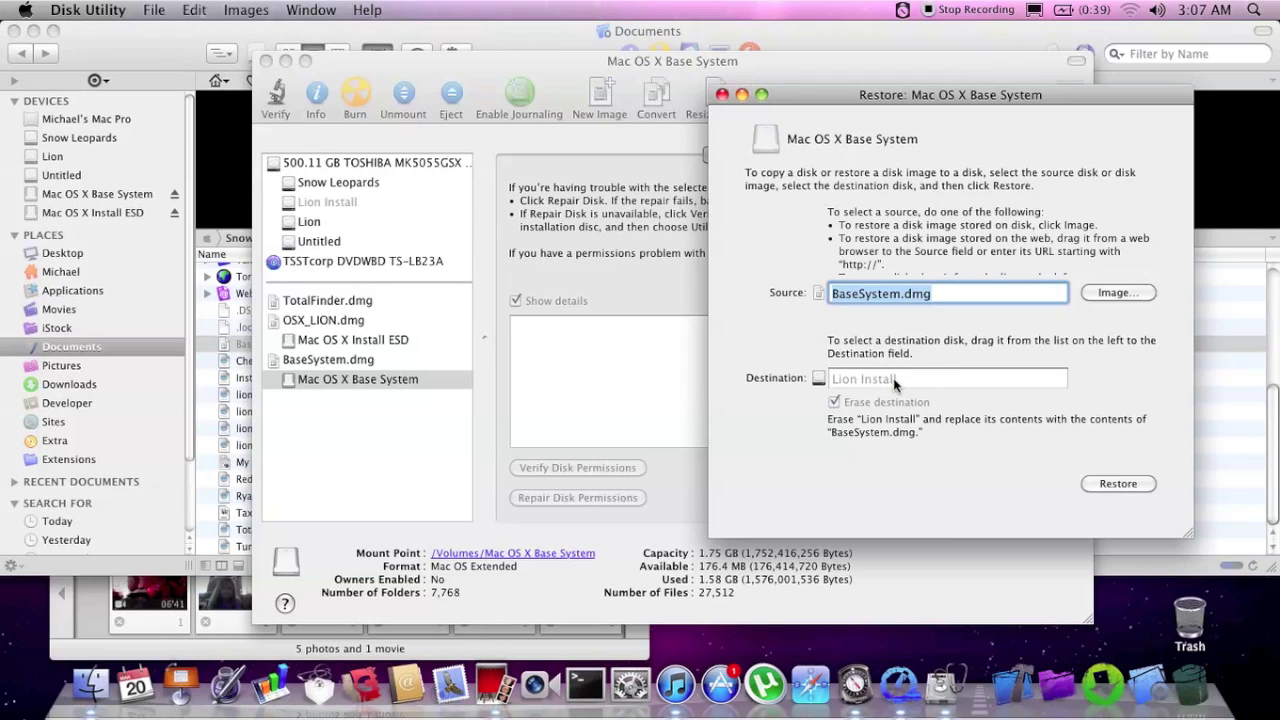
{"action": "left_click", "coordinate": [1116, 483]}
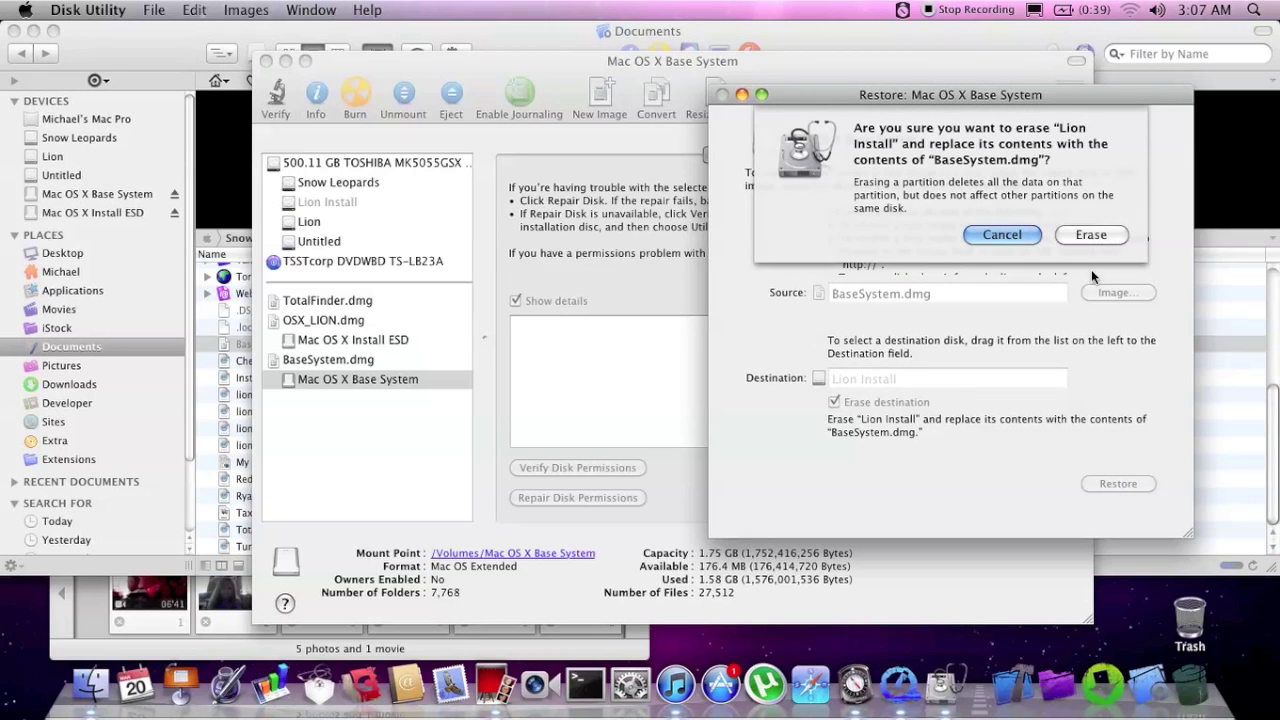
{"action": "left_click", "coordinate": [1082, 222]}
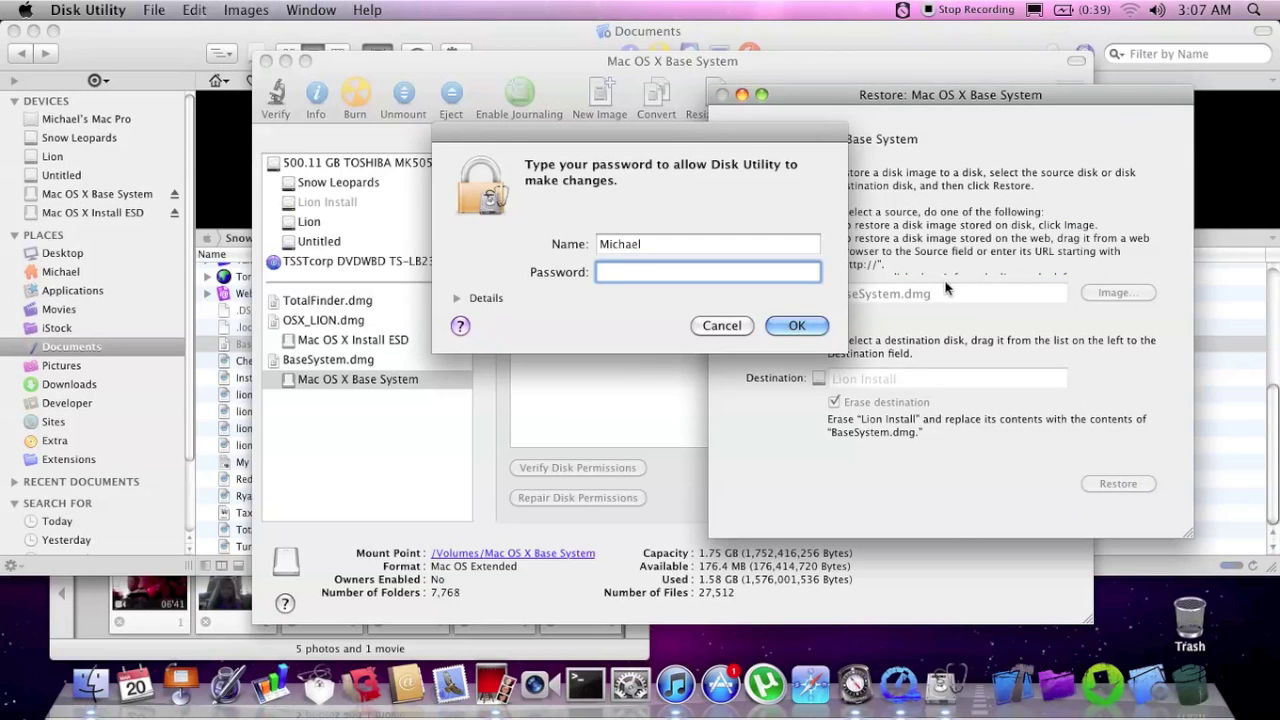
{"action": "type", "text": "•"}
{"action": "key", "text": "Return"}
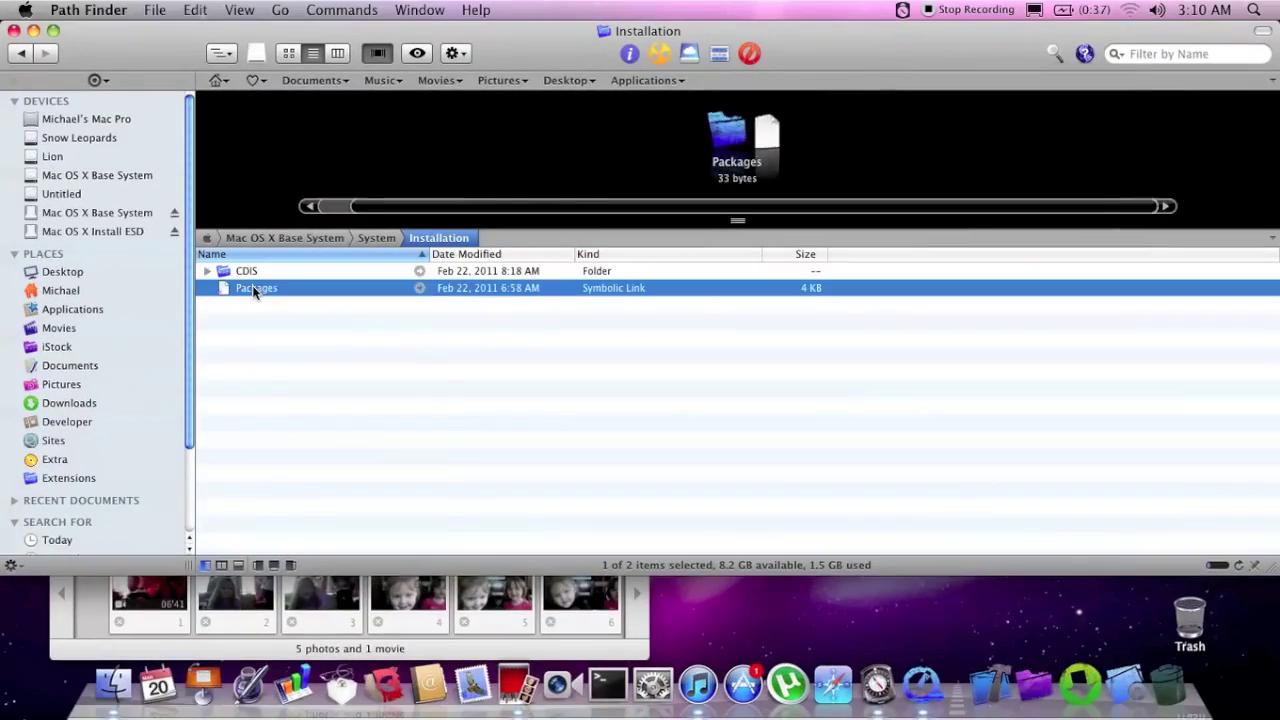
Step: Permanently delete the Packages link from the Installation folder, authenticating with the admin password
{"action": "right_click", "coordinate": [254, 288]}
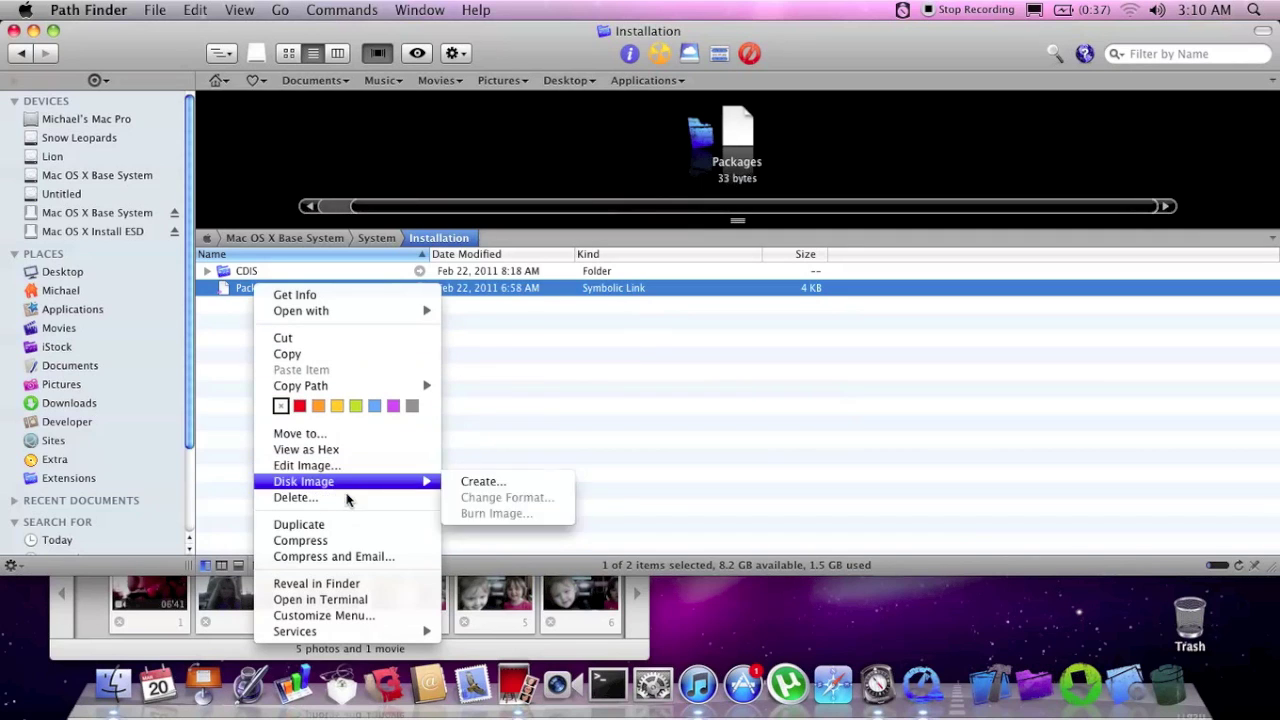
{"action": "left_click", "coordinate": [348, 498]}
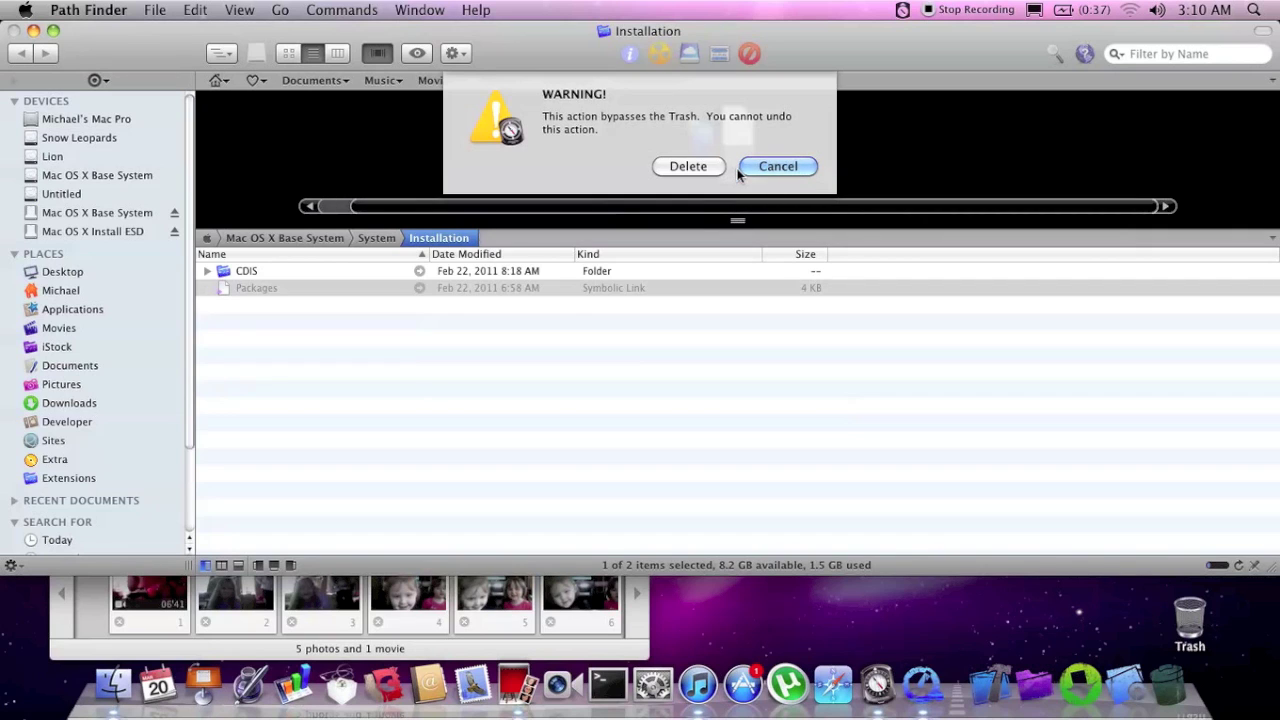
{"action": "left_click", "coordinate": [702, 168]}
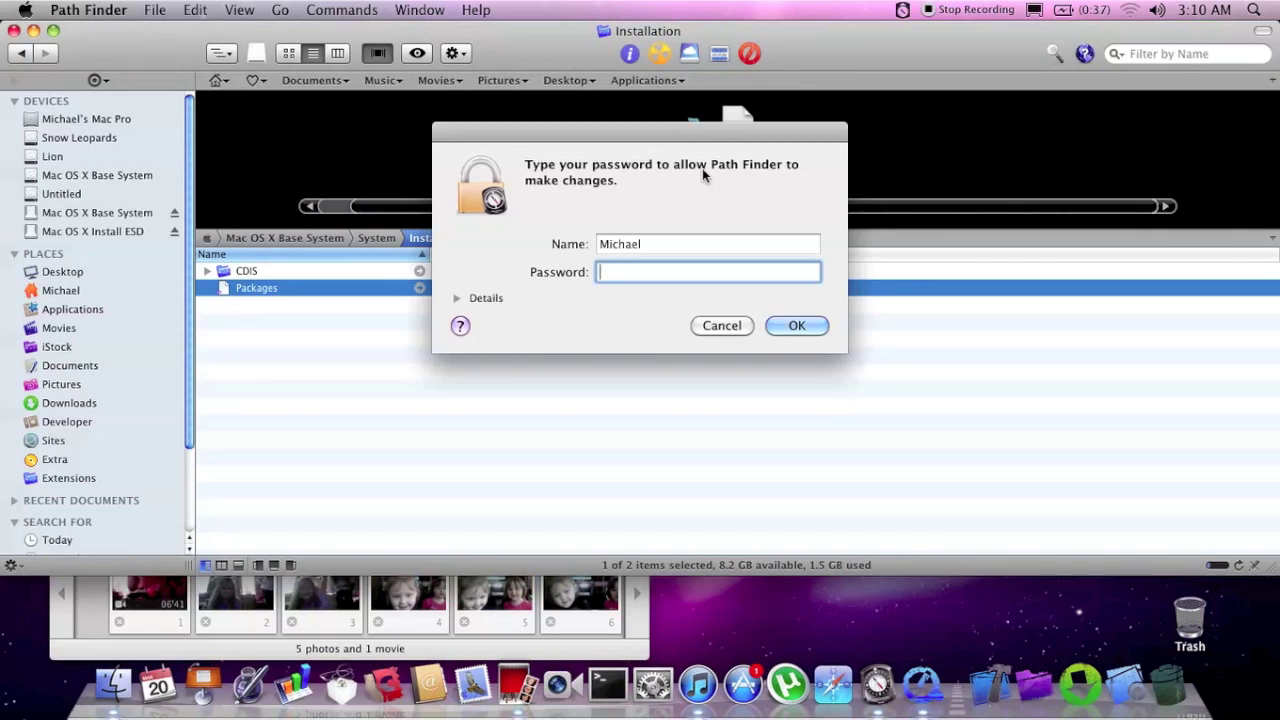
{"action": "type", "text": "••••"}
{"action": "key", "text": "Return"}
Step: Add the Delete command to the contextual menu via Customize, then open Mac OS X Install ESD
{"action": "right_click", "coordinate": [663, 364]}
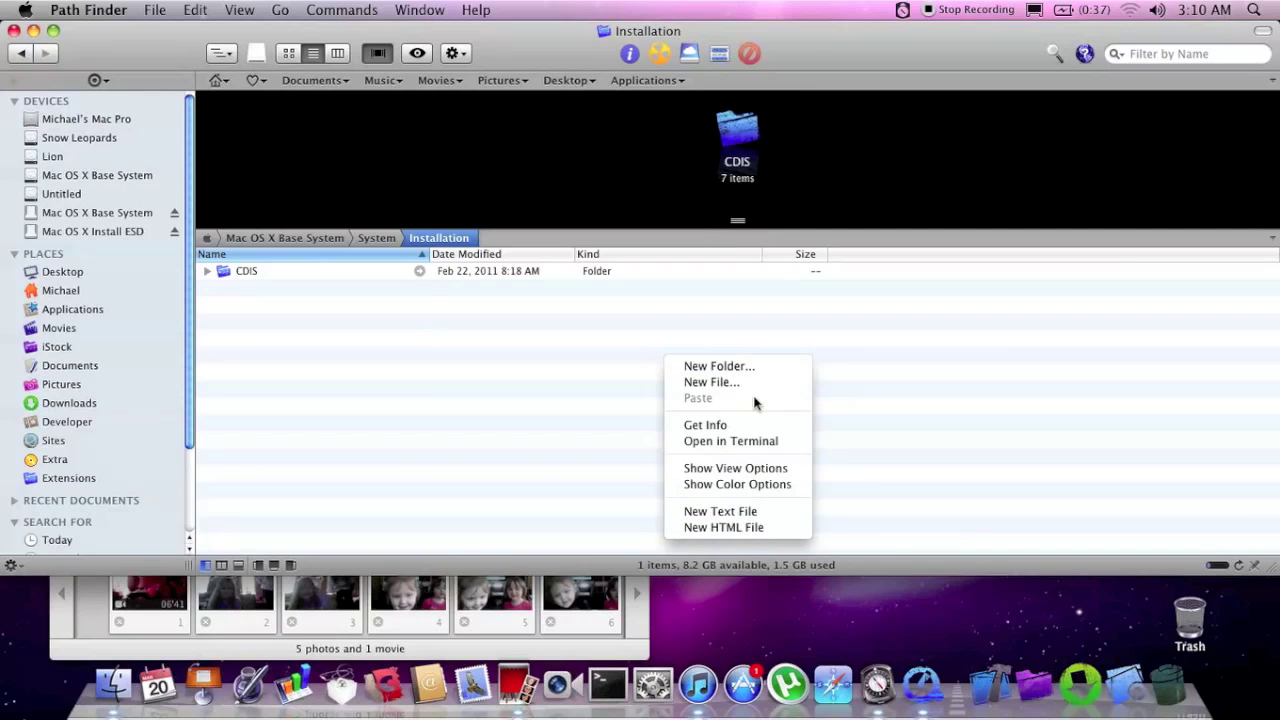
{"action": "right_click", "coordinate": [415, 270]}
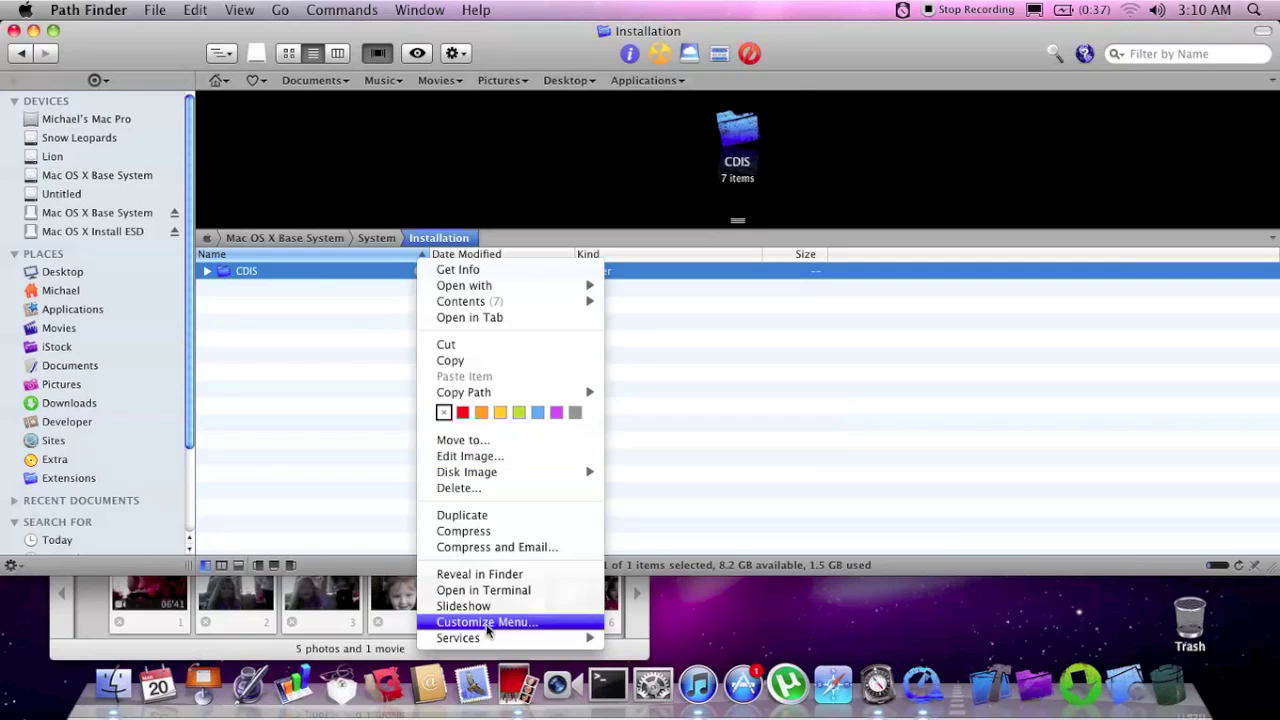
{"action": "left_click", "coordinate": [487, 622]}
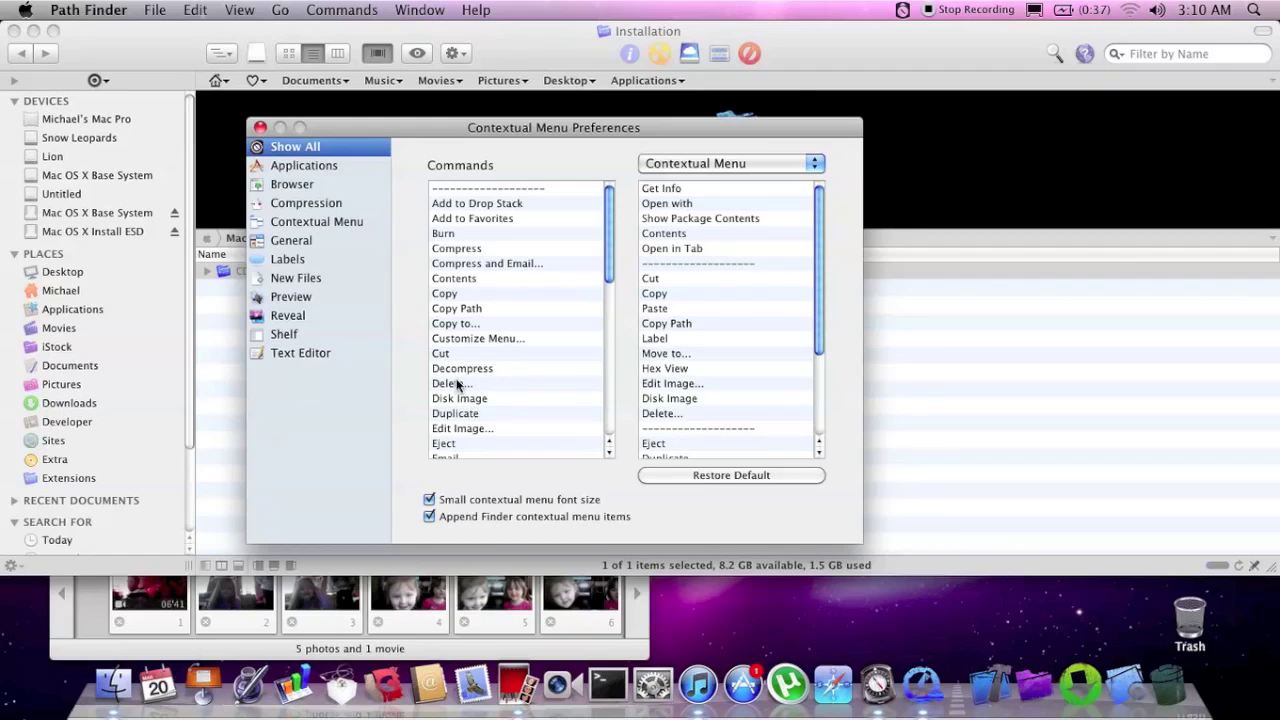
{"action": "left_click_drag", "start_coordinate": [455, 384], "coordinate": [680, 354]}
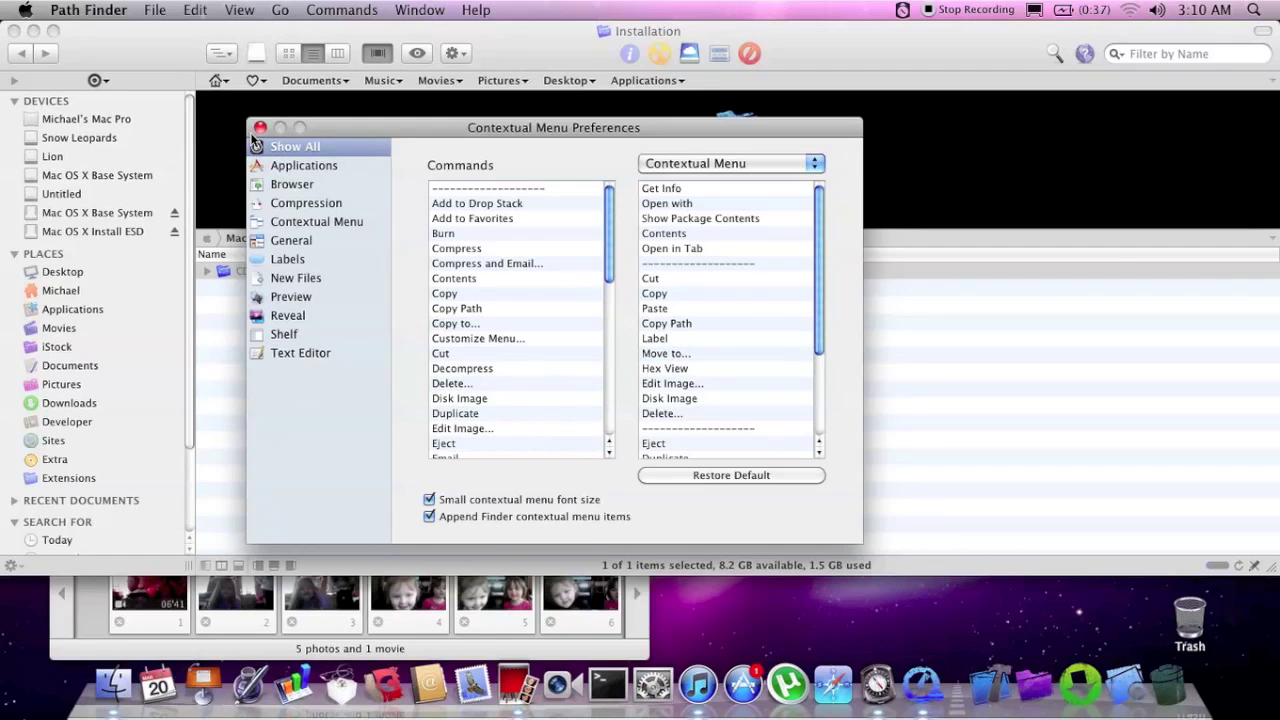
{"action": "left_click", "coordinate": [260, 128]}
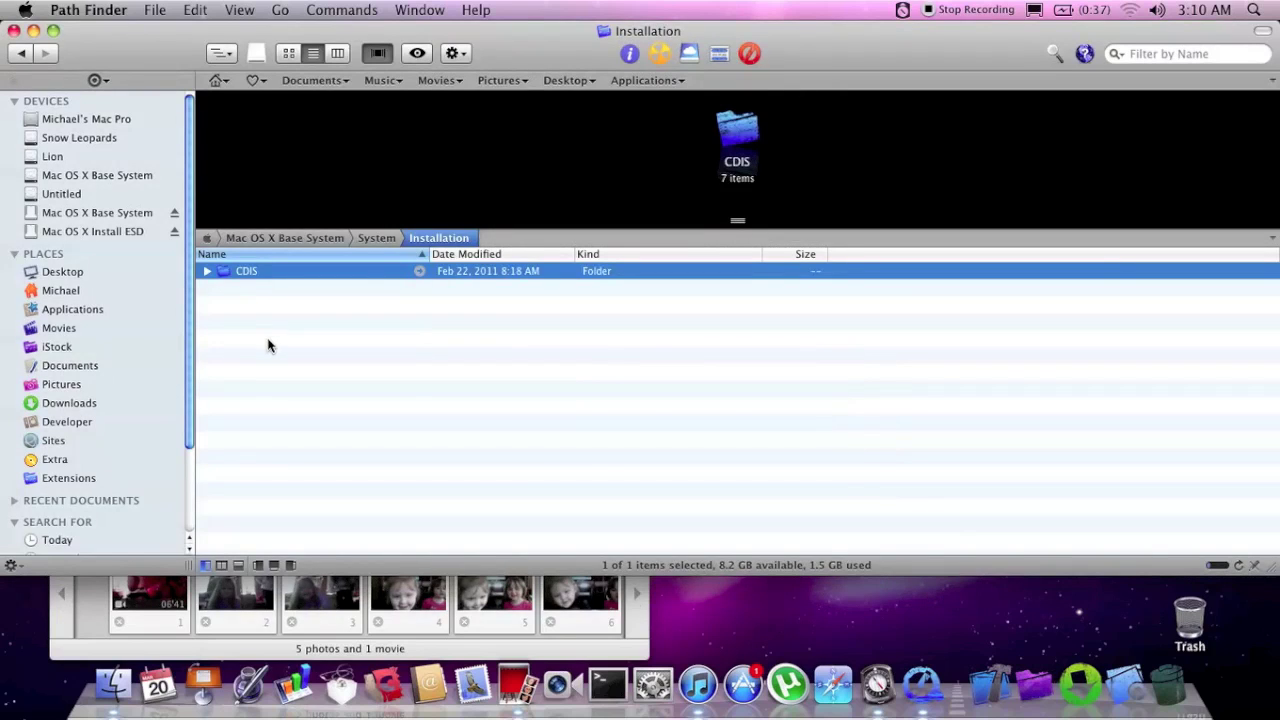
{"action": "left_click", "coordinate": [127, 232]}
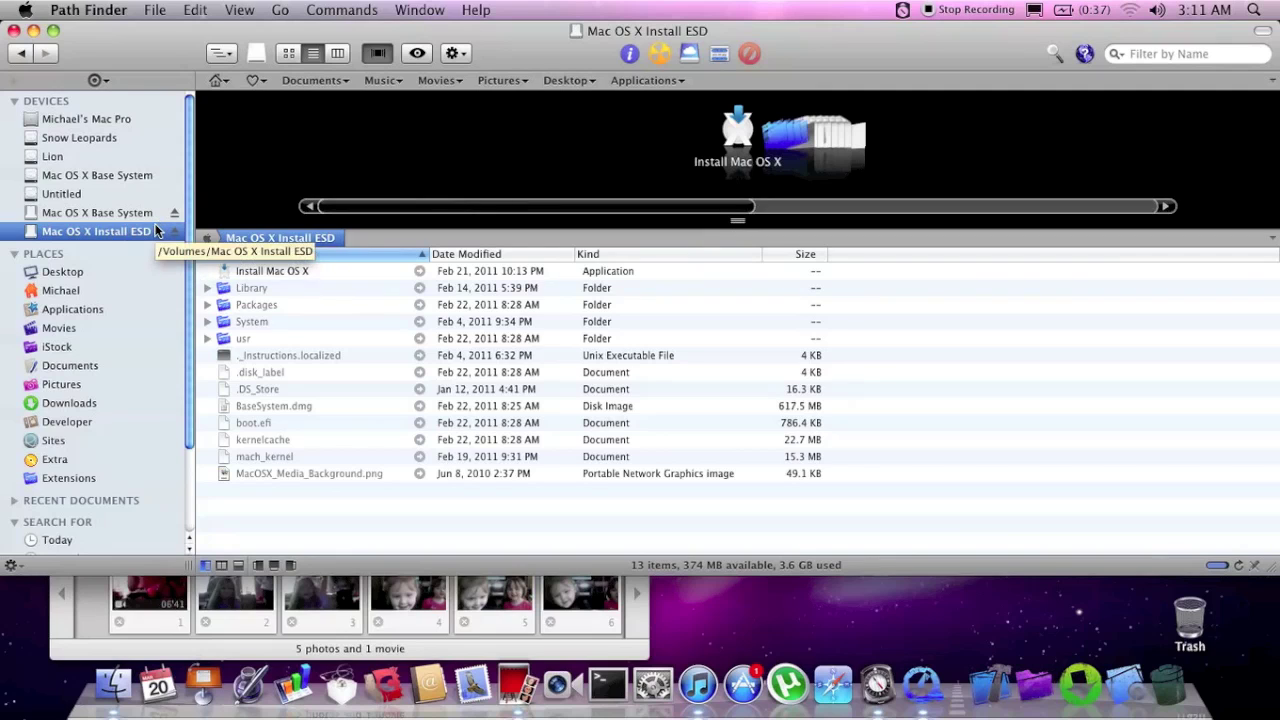
Step: Copy the 2.9 GB Packages folder into Base System's System/Installation folder, entering the admin password
{"action": "double_click", "coordinate": [317, 321]}
{"action": "double_click", "coordinate": [270, 280]}
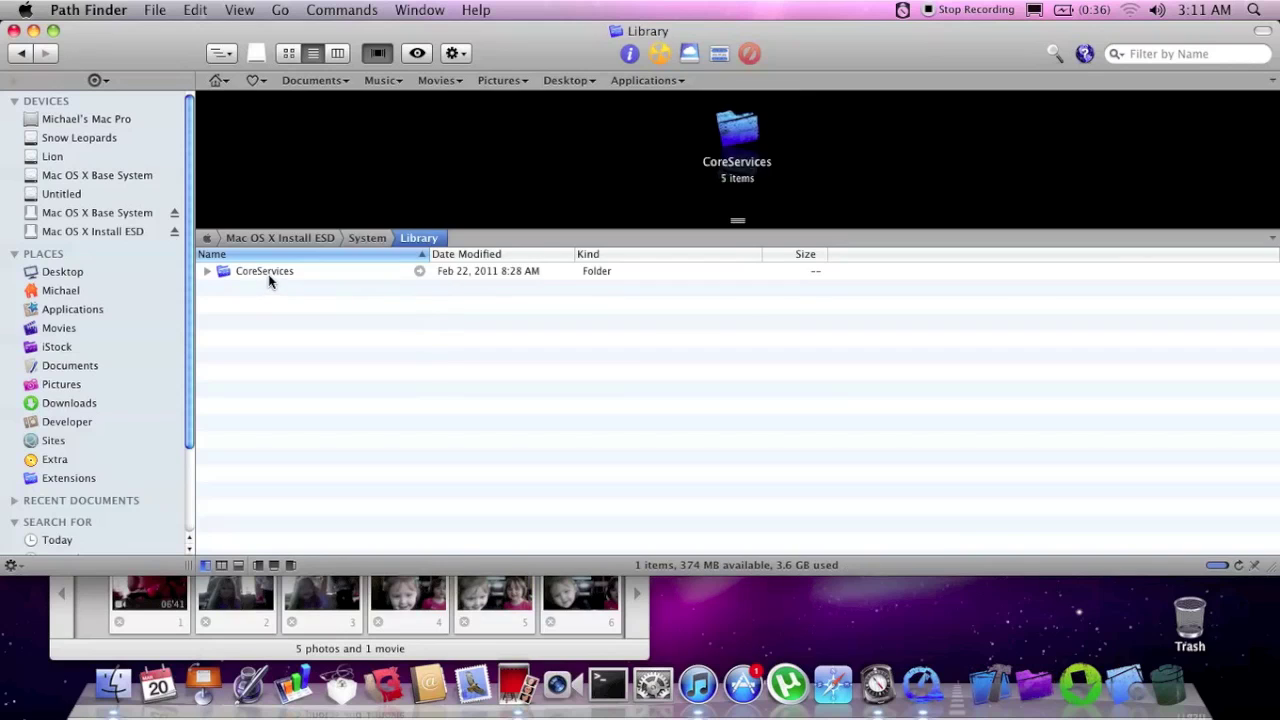
{"action": "left_click", "coordinate": [19, 55]}
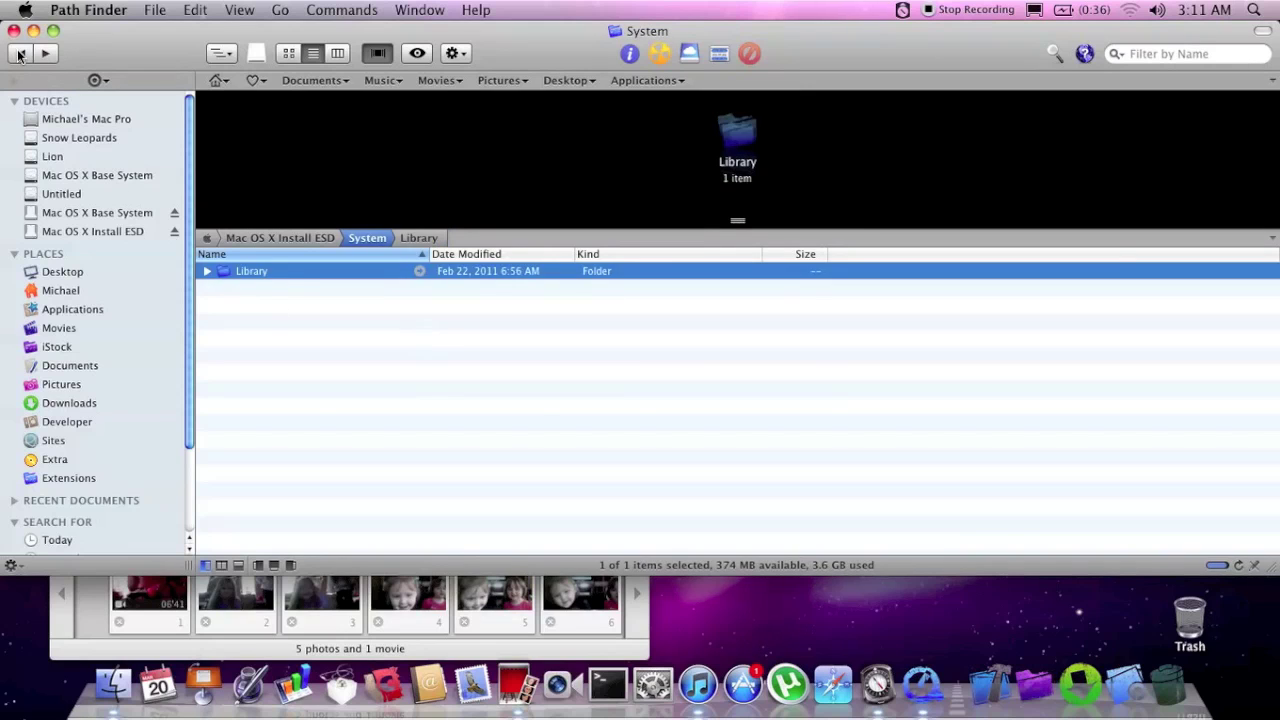
{"action": "left_click", "coordinate": [19, 55]}
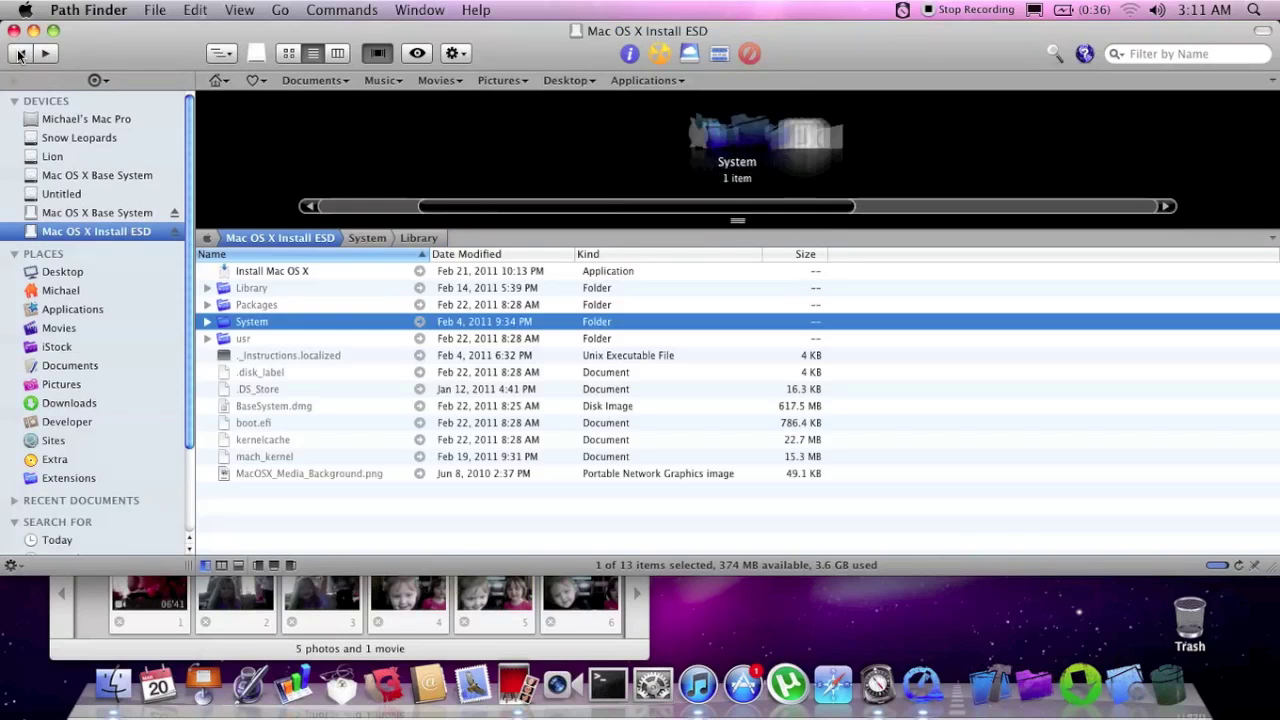
{"action": "left_click", "coordinate": [250, 306]}
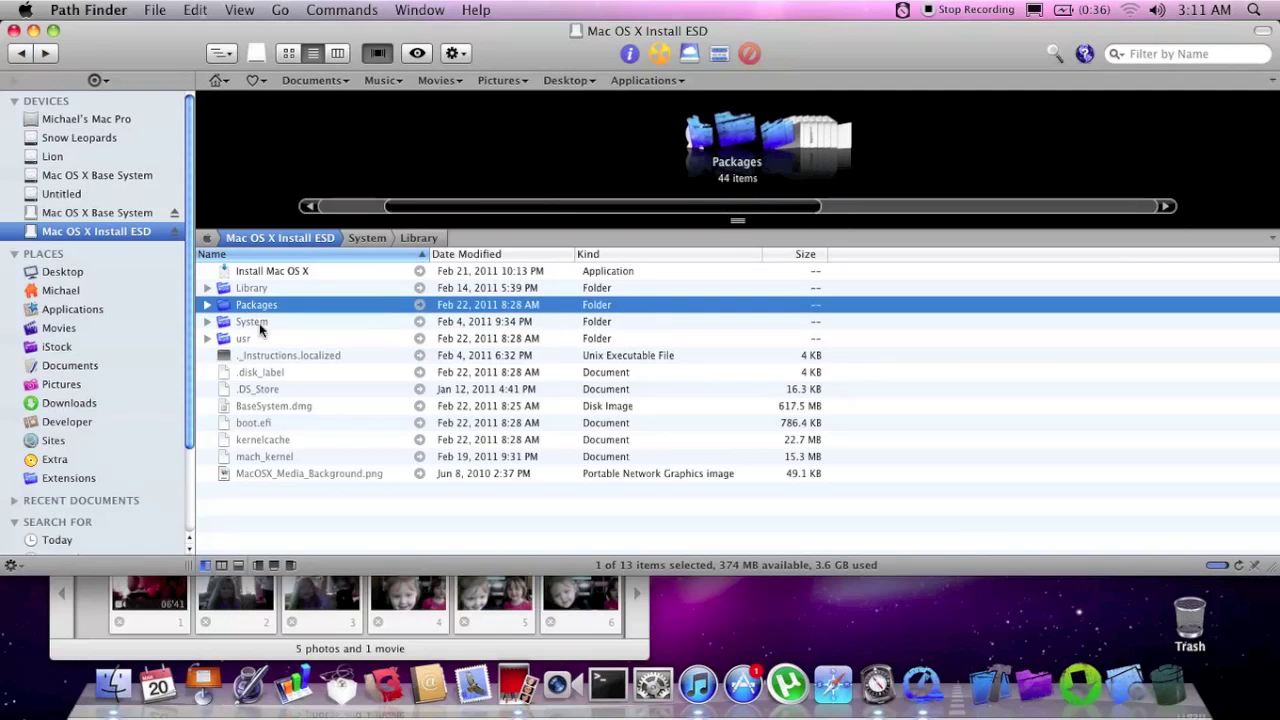
{"action": "left_click", "coordinate": [258, 318]}
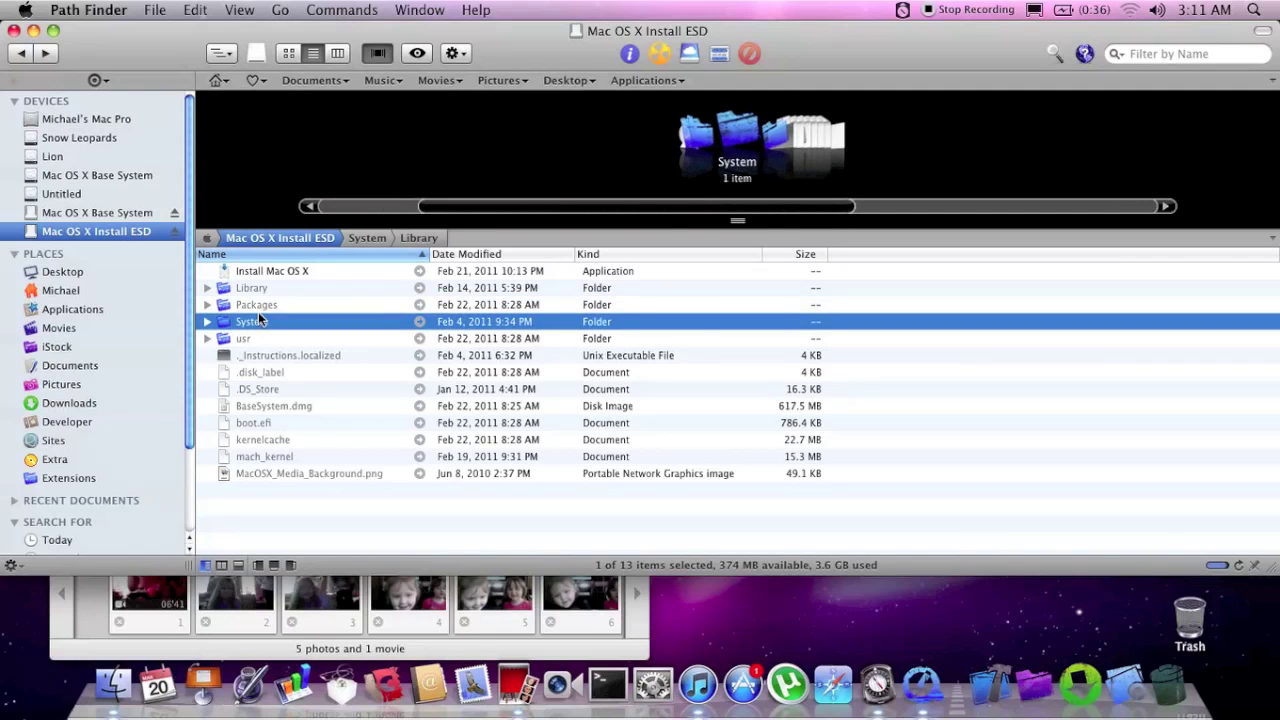
{"action": "left_click", "coordinate": [257, 287]}
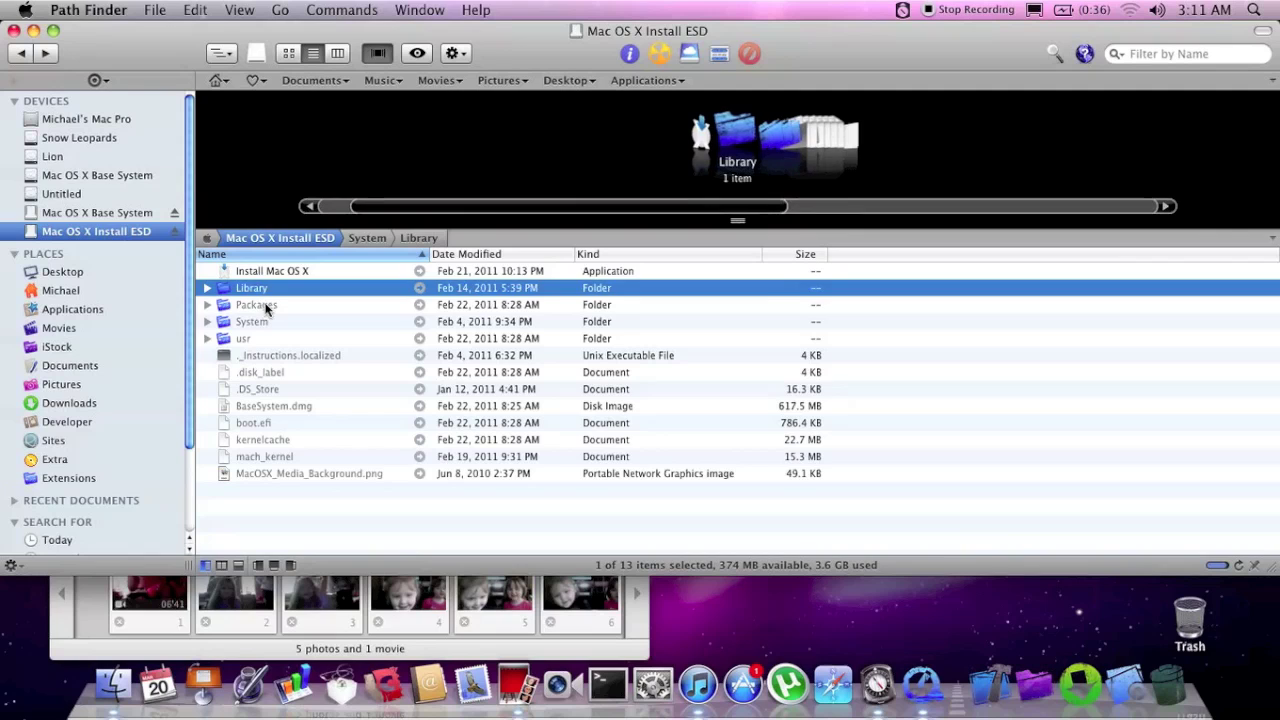
{"action": "left_click", "coordinate": [262, 305]}
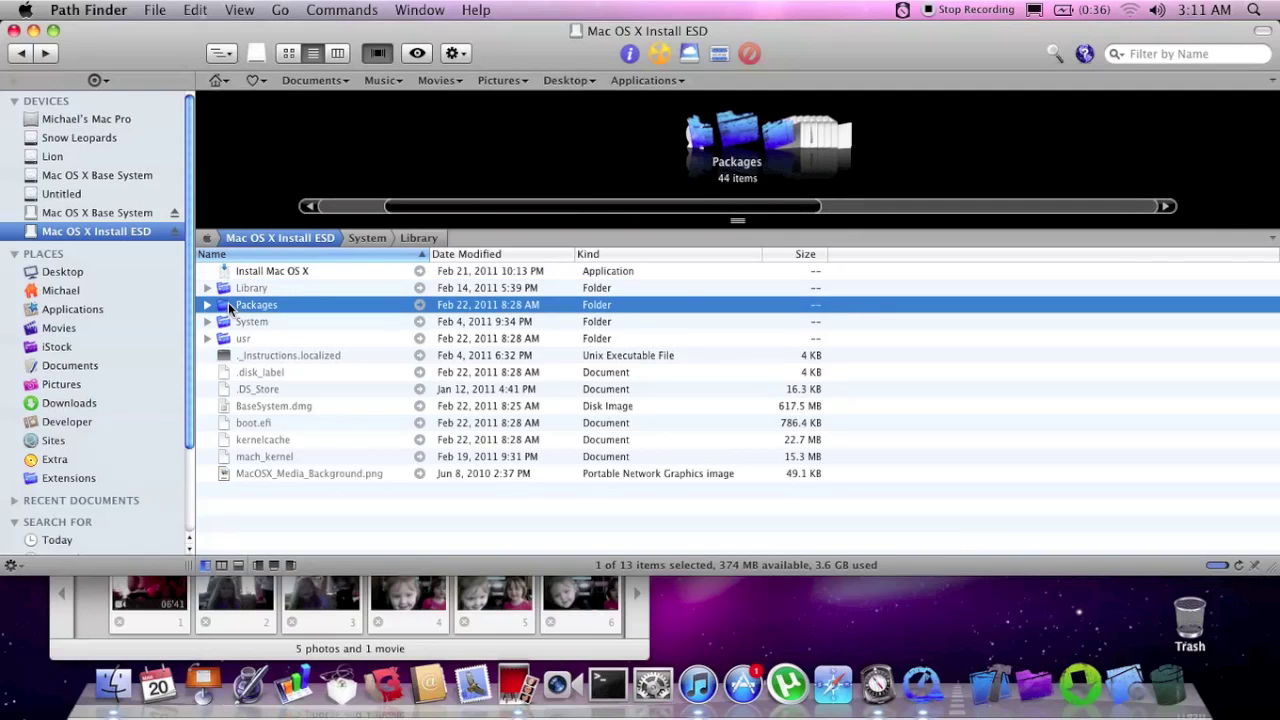
{"action": "left_click_drag", "start_coordinate": [229, 308], "coordinate": [254, 343]}
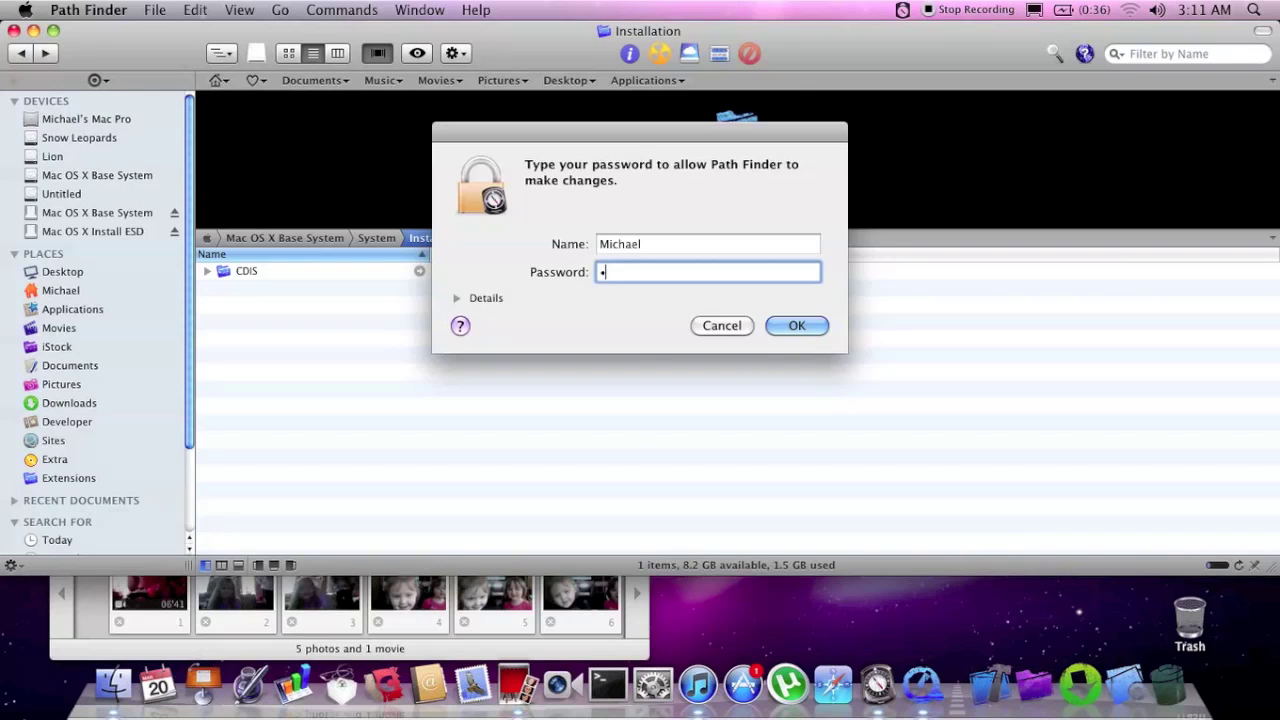
{"action": "key", "text": "Return"}
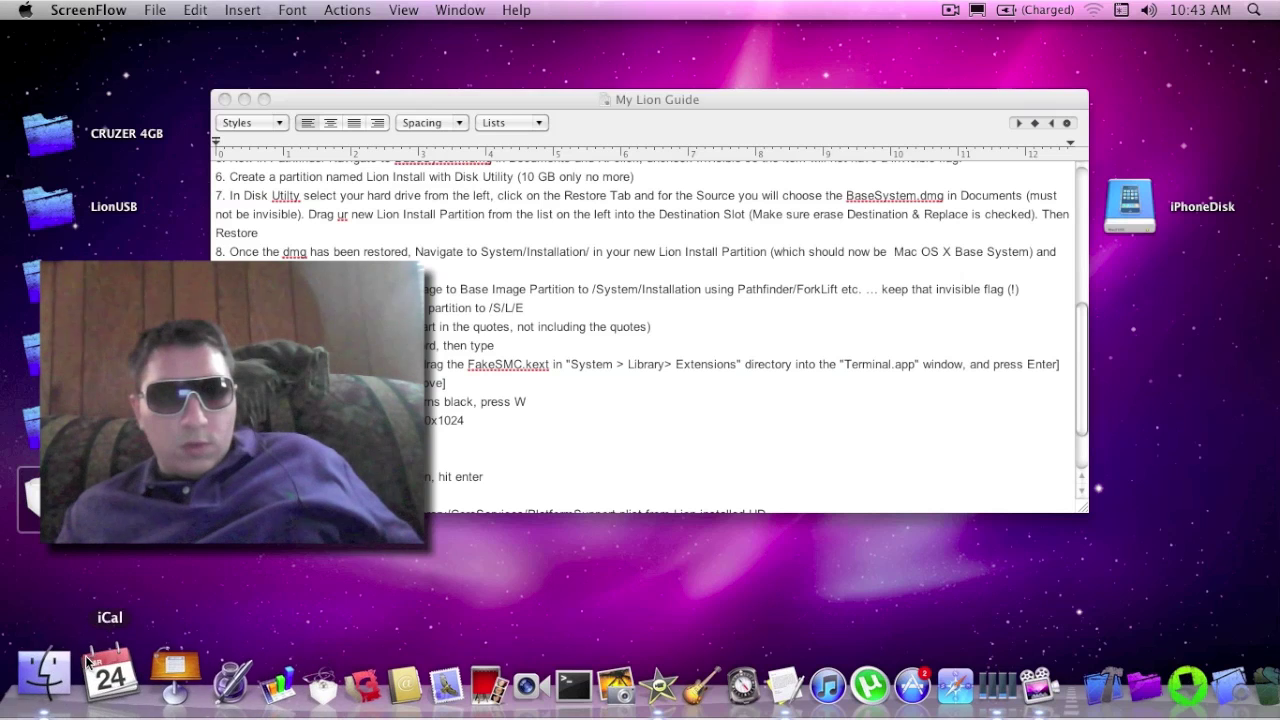
Step: Open System > Library > Extensions on the Mac OS X Base System volume
{"action": "left_click", "coordinate": [72, 676]}
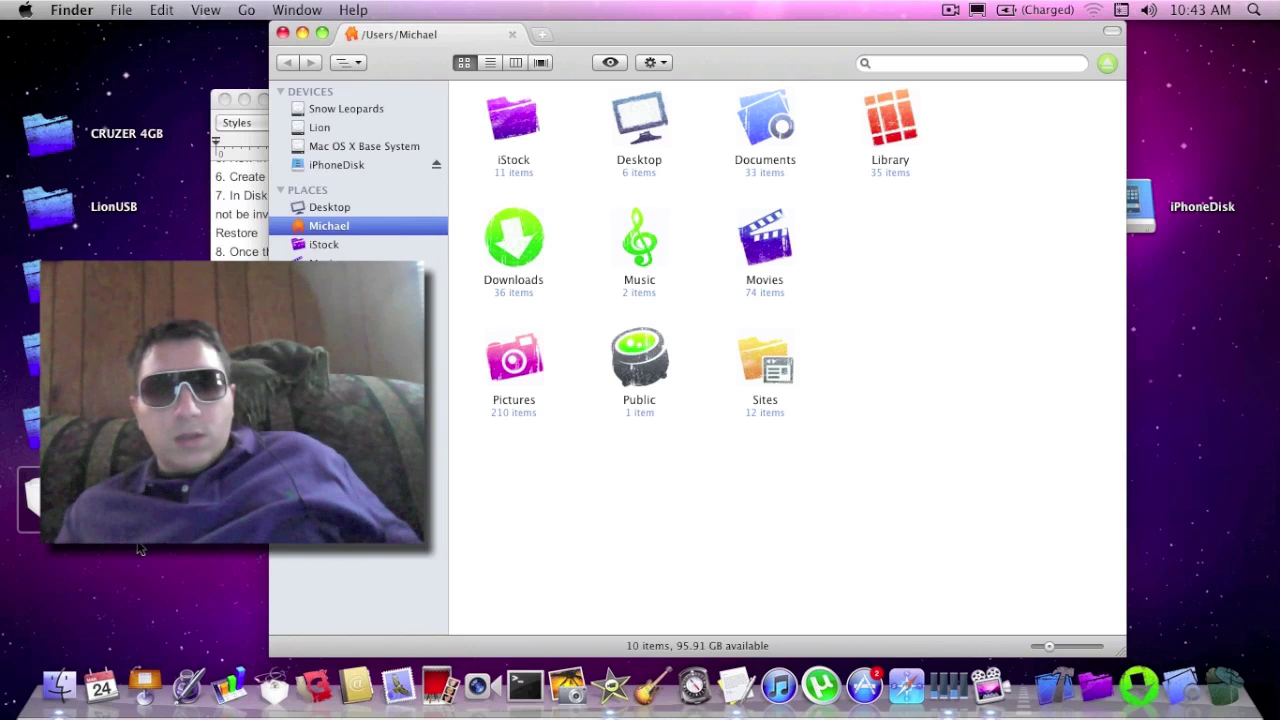
{"action": "left_click", "coordinate": [337, 146]}
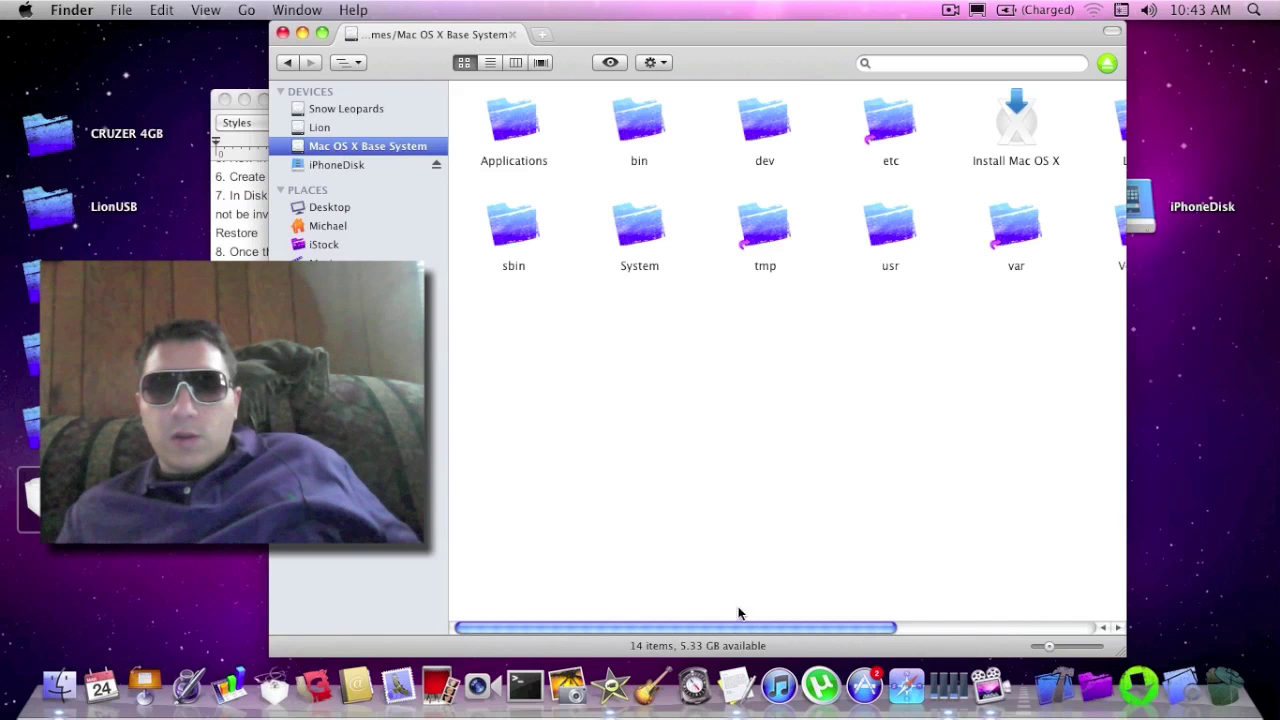
{"action": "mouse_move", "coordinate": [740, 636]}
{"action": "left_mouse_down"}
{"action": "mouse_move", "coordinate": [823, 623]}
{"action": "mouse_move", "coordinate": [740, 630]}
{"action": "left_mouse_up"}
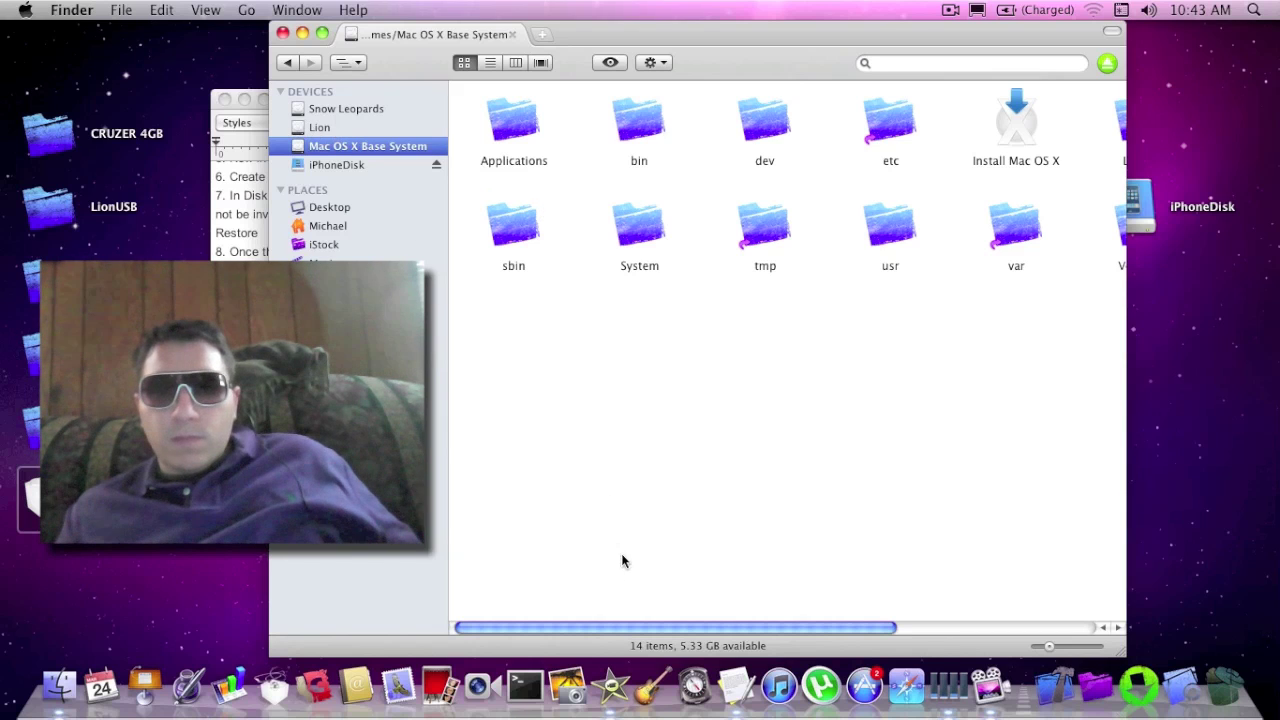
{"action": "double_click", "coordinate": [630, 218]}
{"action": "double_click", "coordinate": [629, 137]}
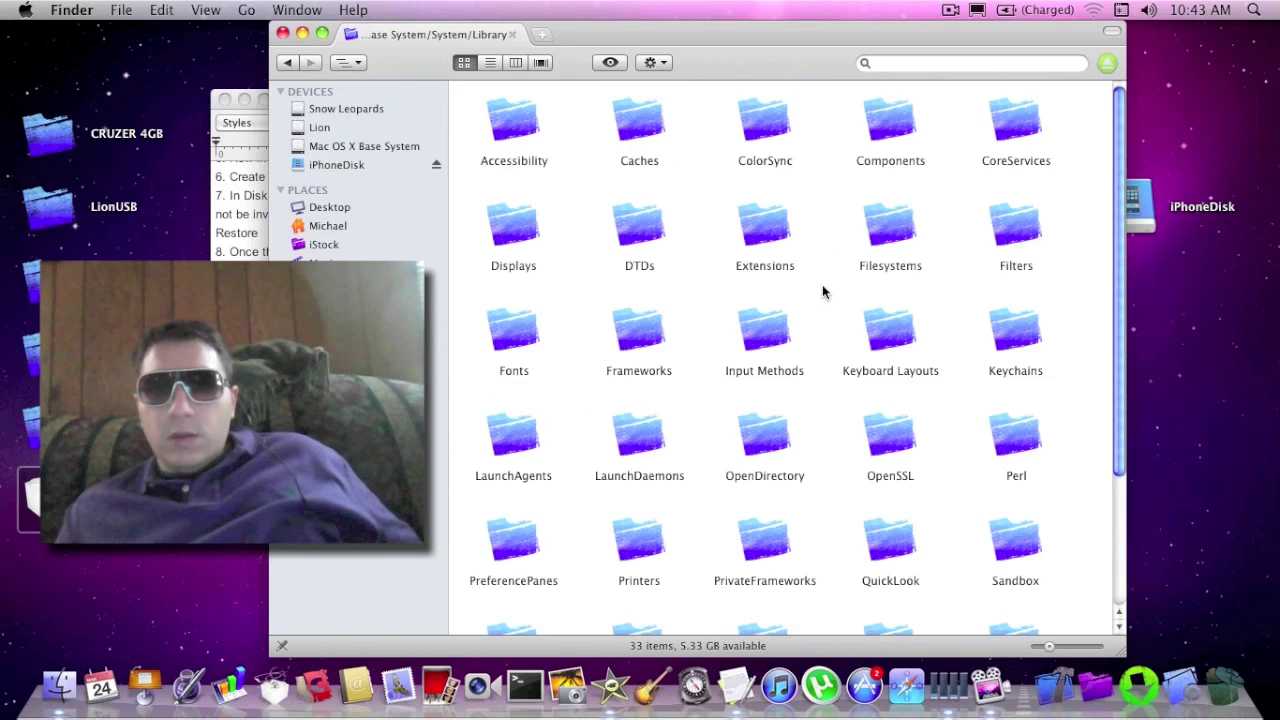
{"action": "double_click", "coordinate": [763, 222]}
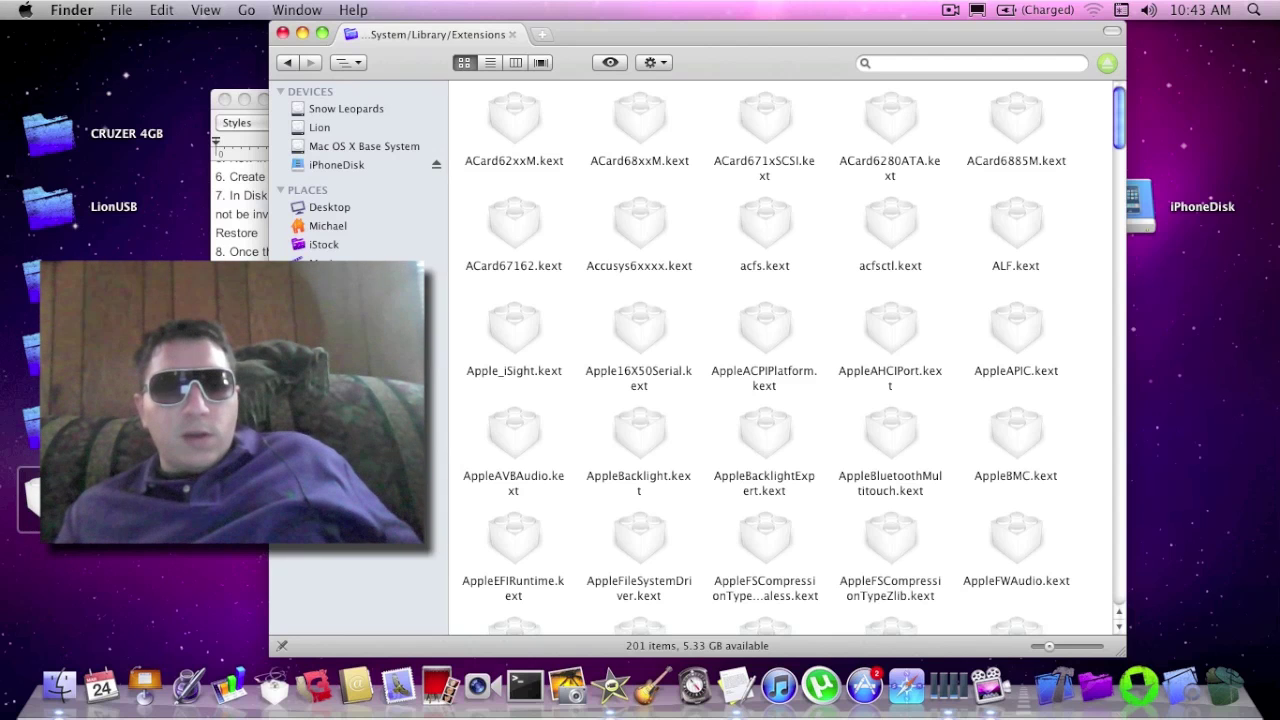
Step: Move FakeSMC.kext into Extensions, replacing the existing copy and authenticating
{"action": "left_click_drag", "start_coordinate": [30, 490], "coordinate": [582, 386]}
{"action": "left_click", "coordinate": [668, 259]}
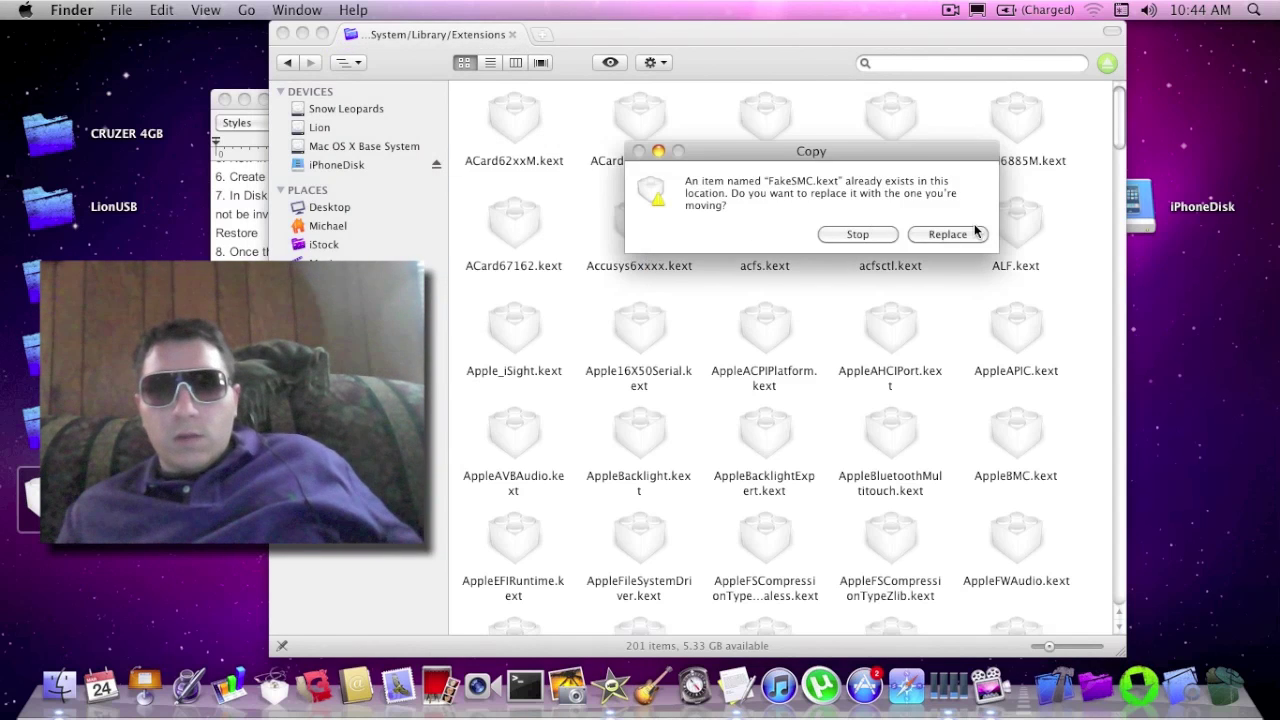
{"action": "left_click", "coordinate": [970, 236]}
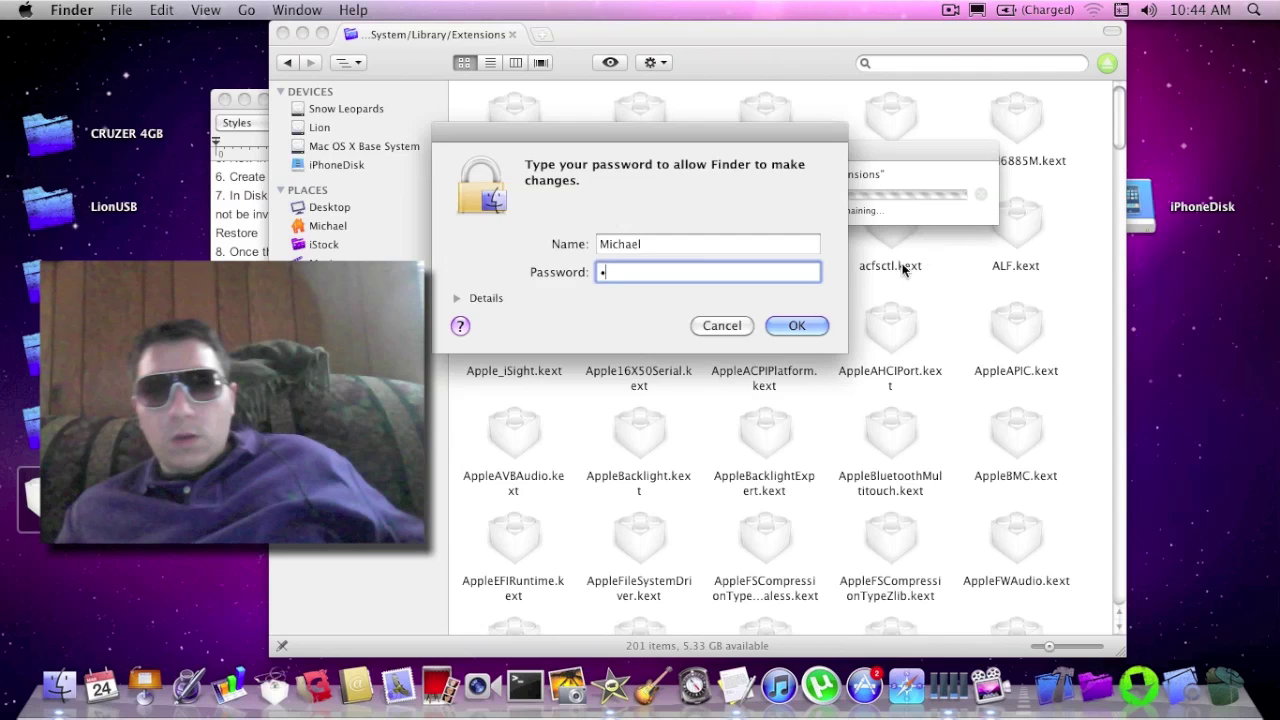
{"action": "left_click", "coordinate": [779, 325]}
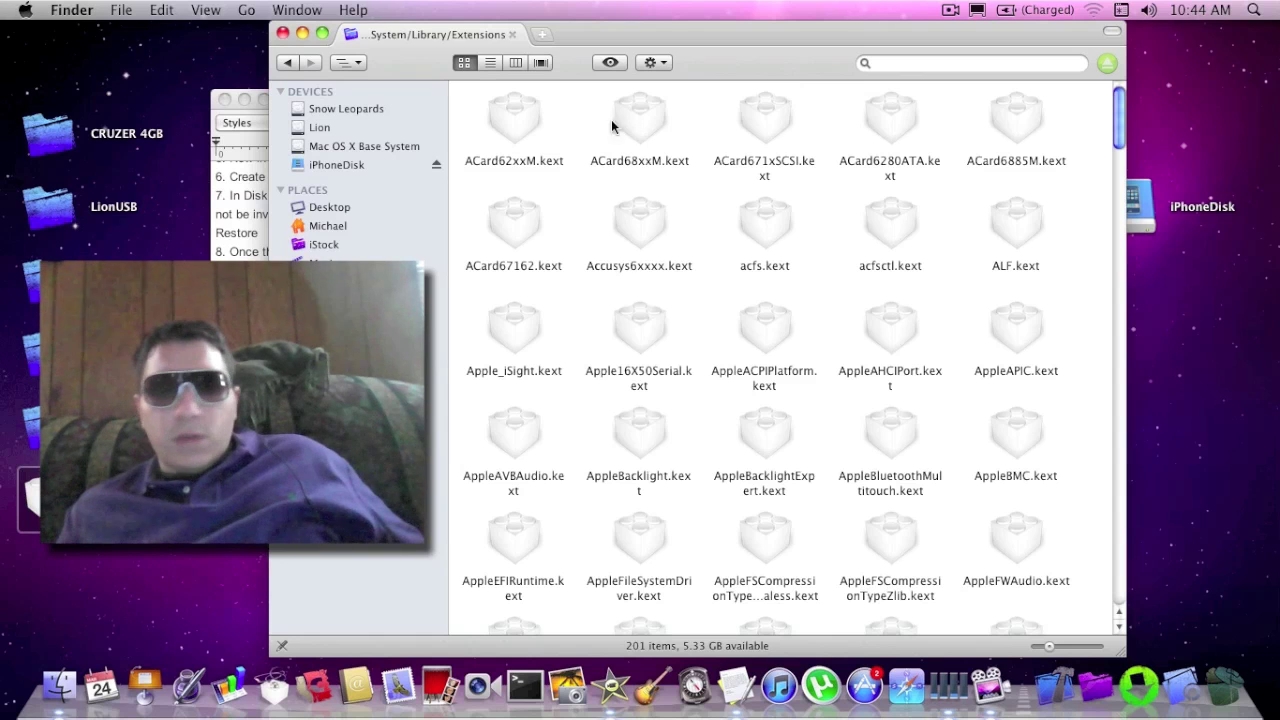
Step: Launch Terminal, show the Extensions folder as a list, and arrange the windows
{"action": "left_click", "coordinate": [520, 680]}
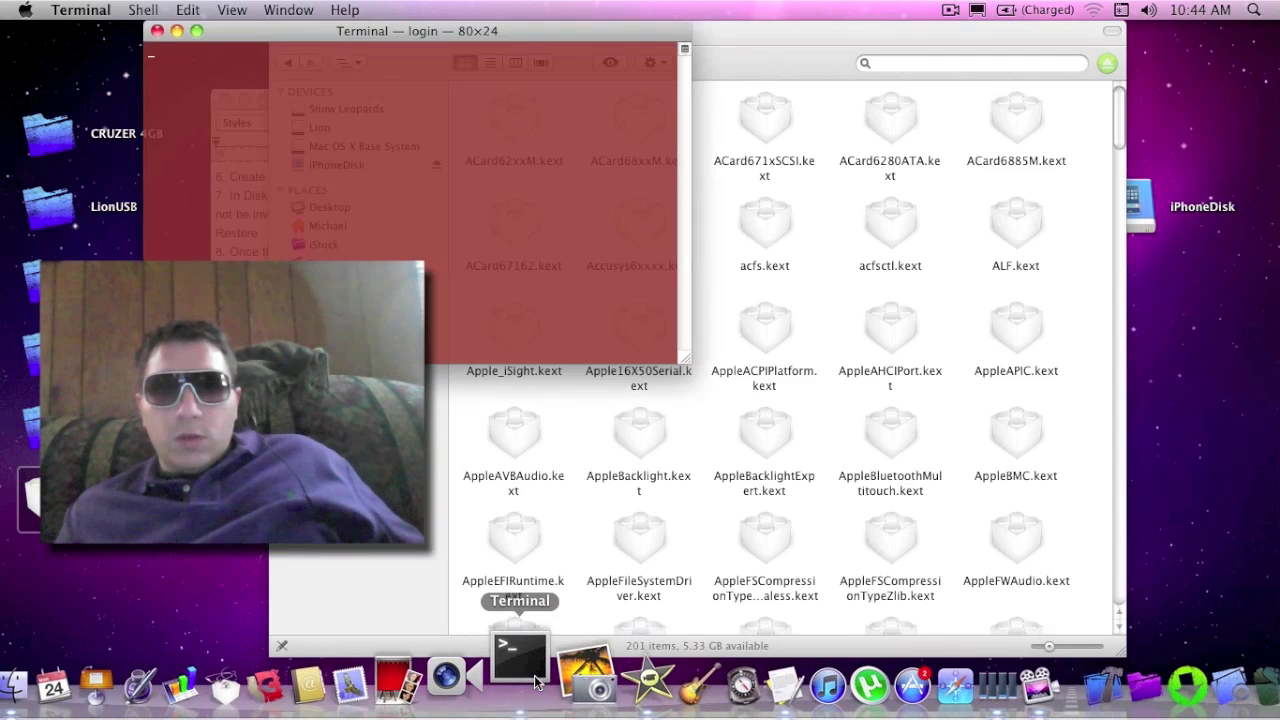
{"action": "scroll", "coordinate": [827, 413], "scroll_direction": "down", "scroll_amount": 10}
{"action": "left_click_drag", "start_coordinate": [791, 49], "coordinate": [945, 40]}
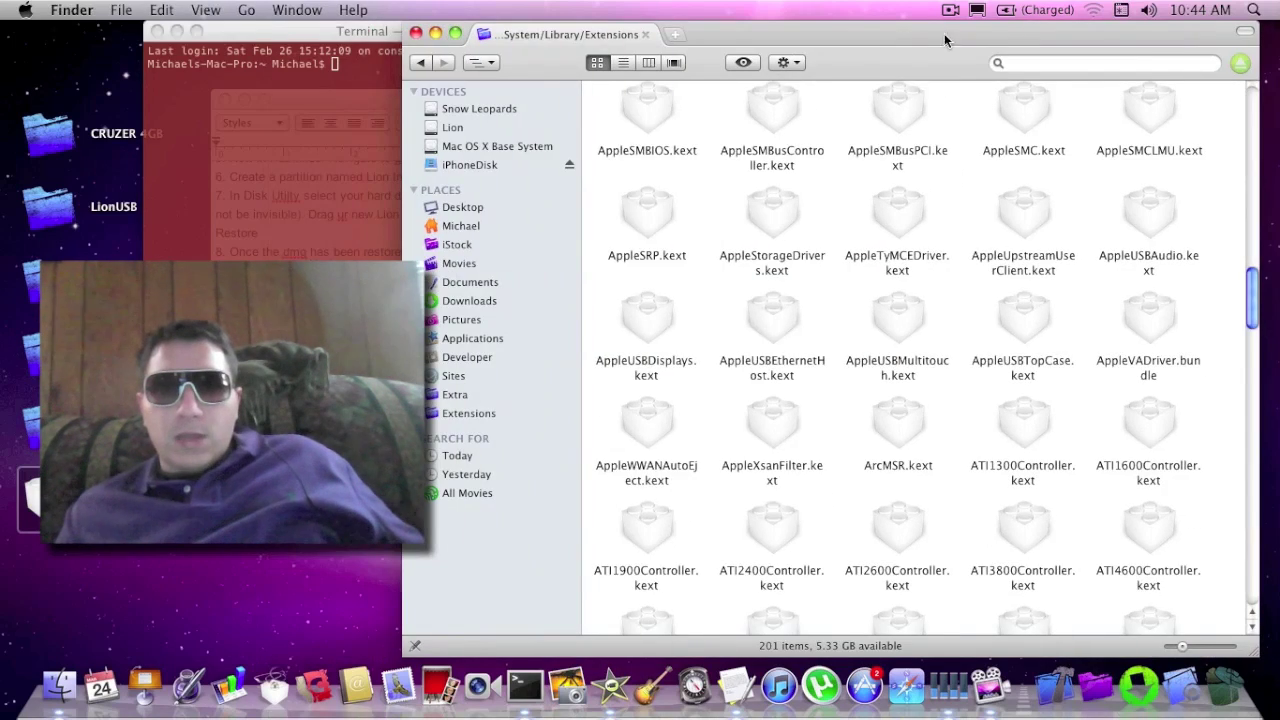
{"action": "left_click", "coordinate": [623, 63]}
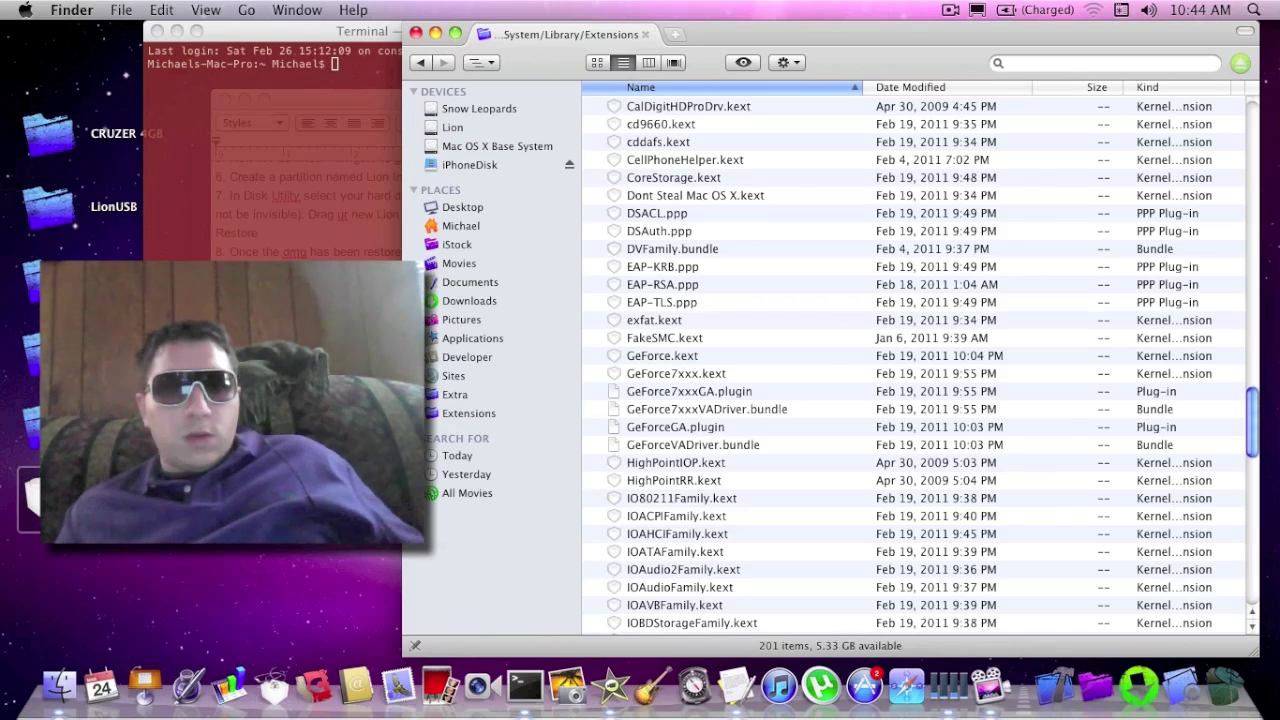
{"action": "key", "text": "super+Tab"}
{"action": "left_click_drag", "start_coordinate": [470, 97], "coordinate": [269, 198]}
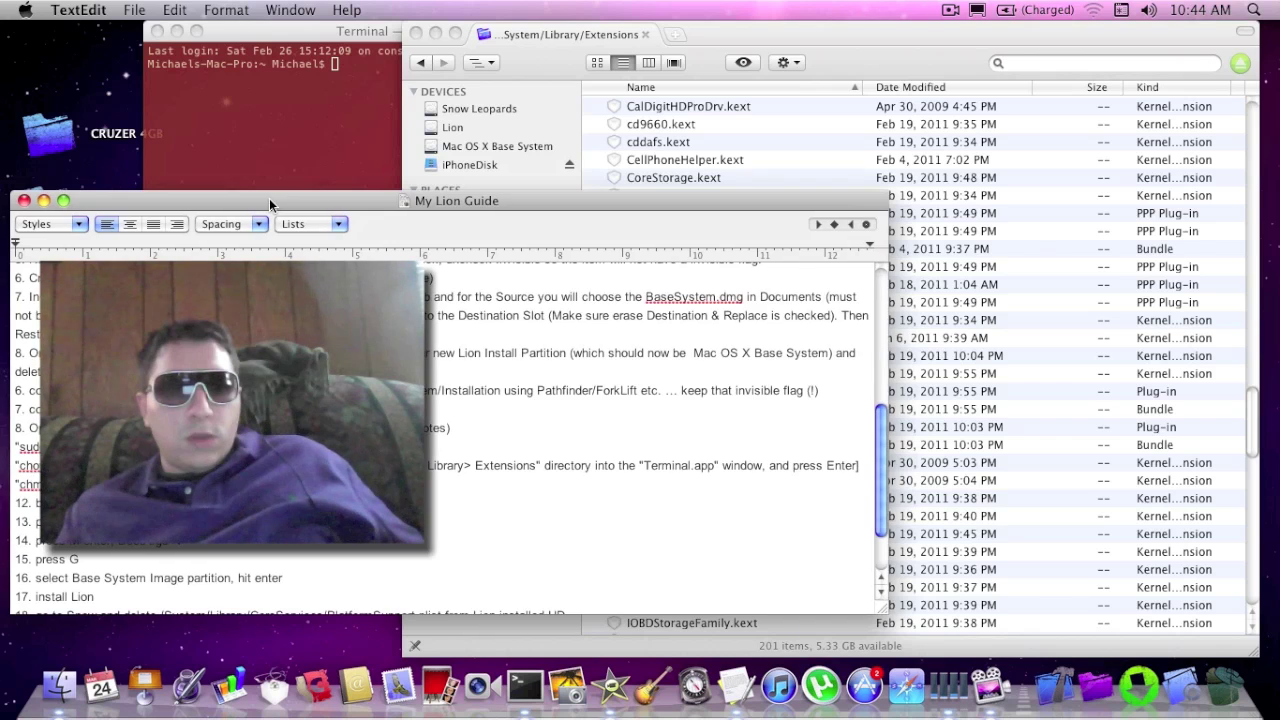
{"action": "left_click", "coordinate": [772, 32]}
{"action": "left_click", "coordinate": [392, 79]}
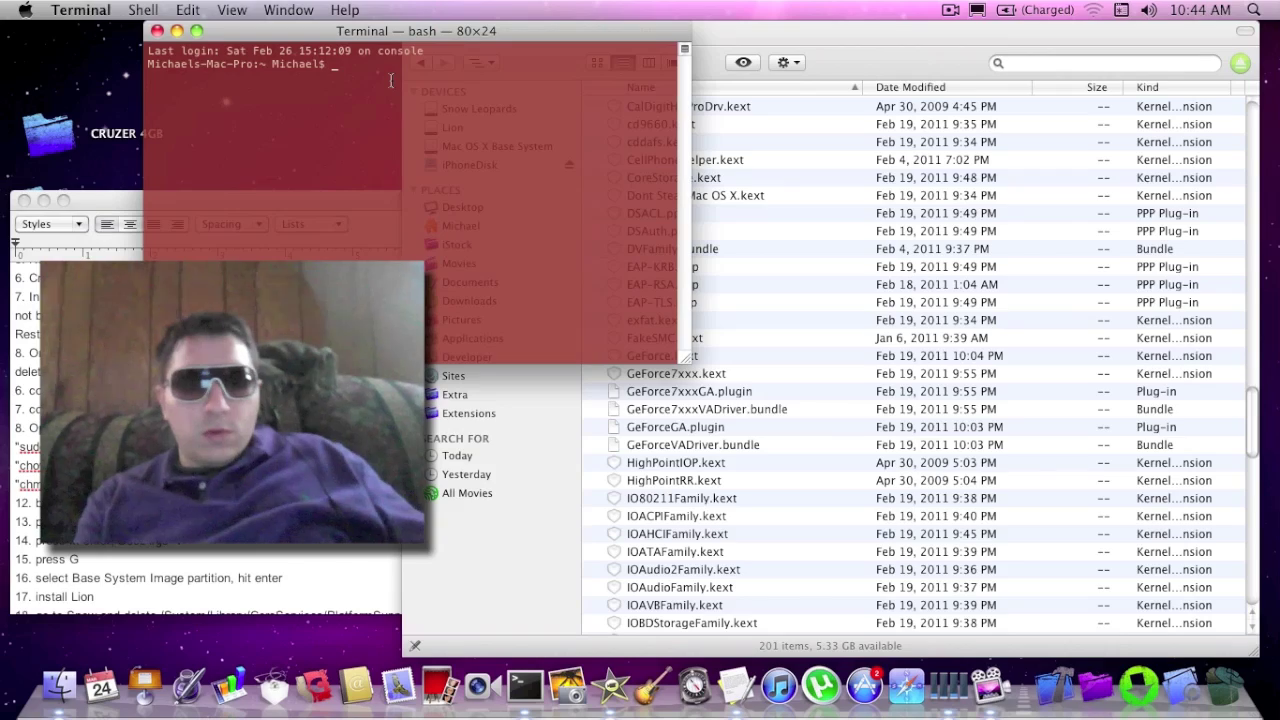
Step: Start a root shell with sudo su and the account password
{"action": "type", "text": "s"}
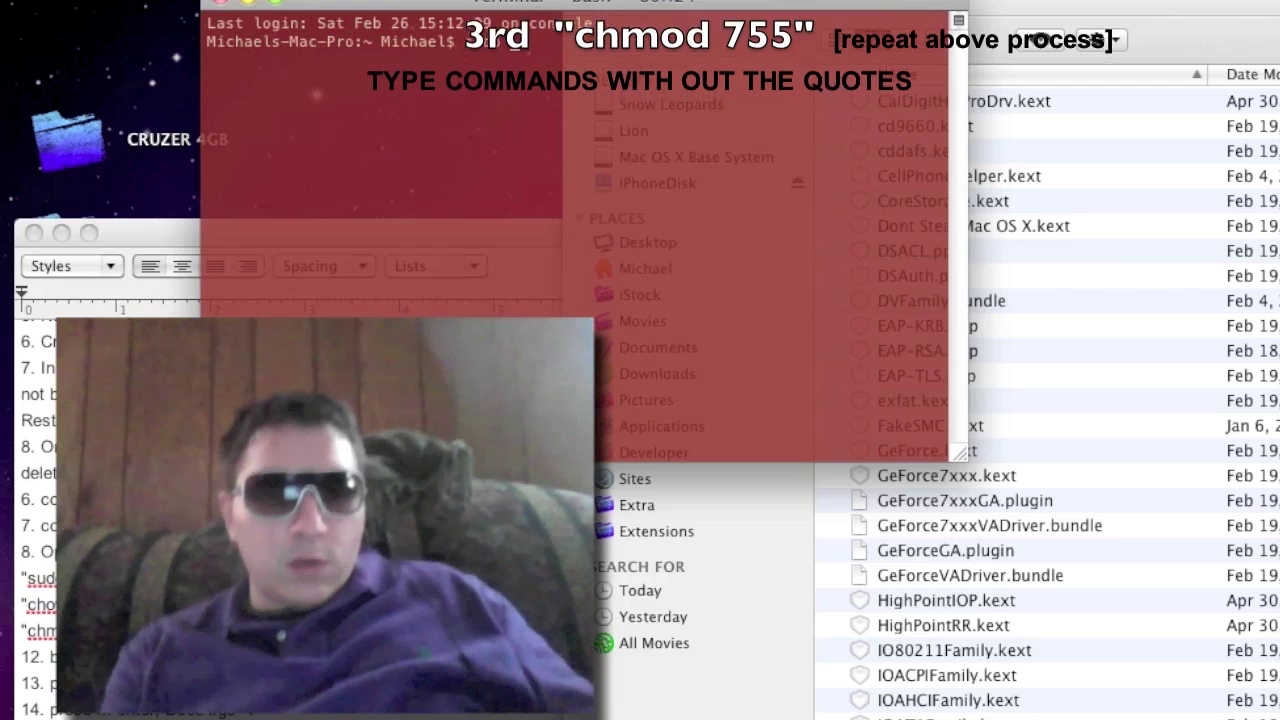
{"action": "type", "text": "sudo su"}
{"action": "key", "text": "Return"}
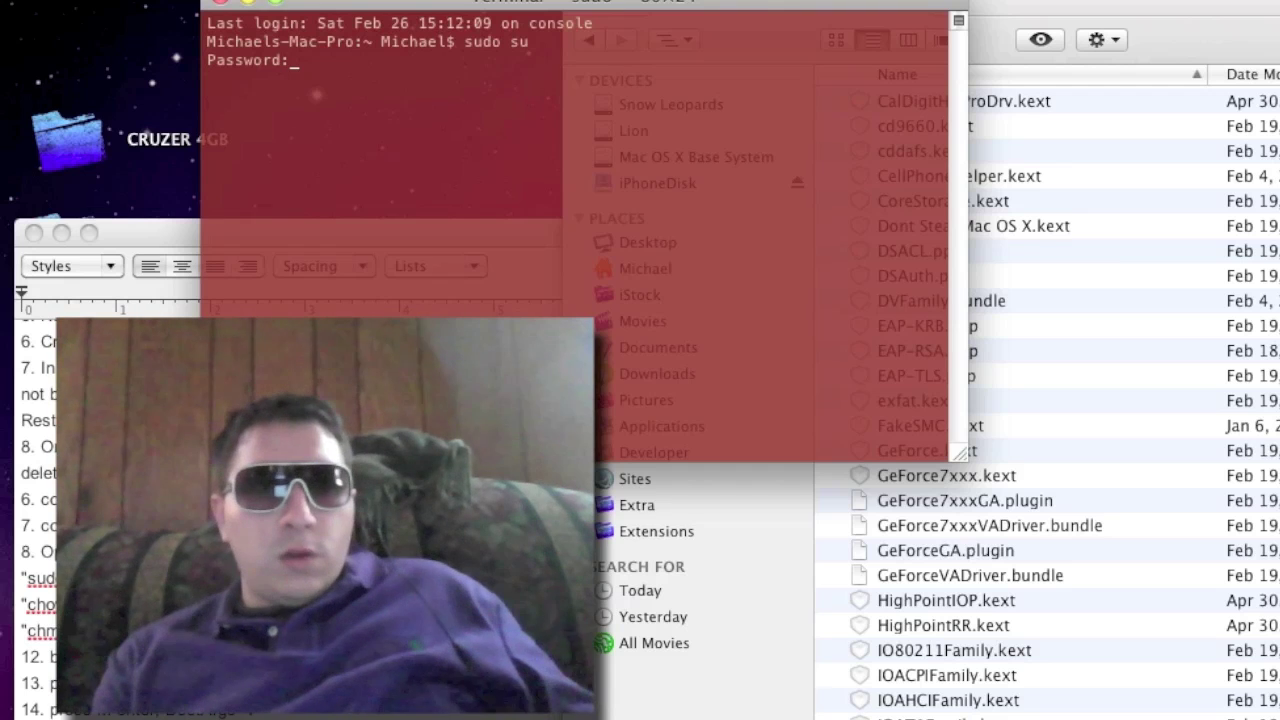
{"action": "key", "text": "Return"}
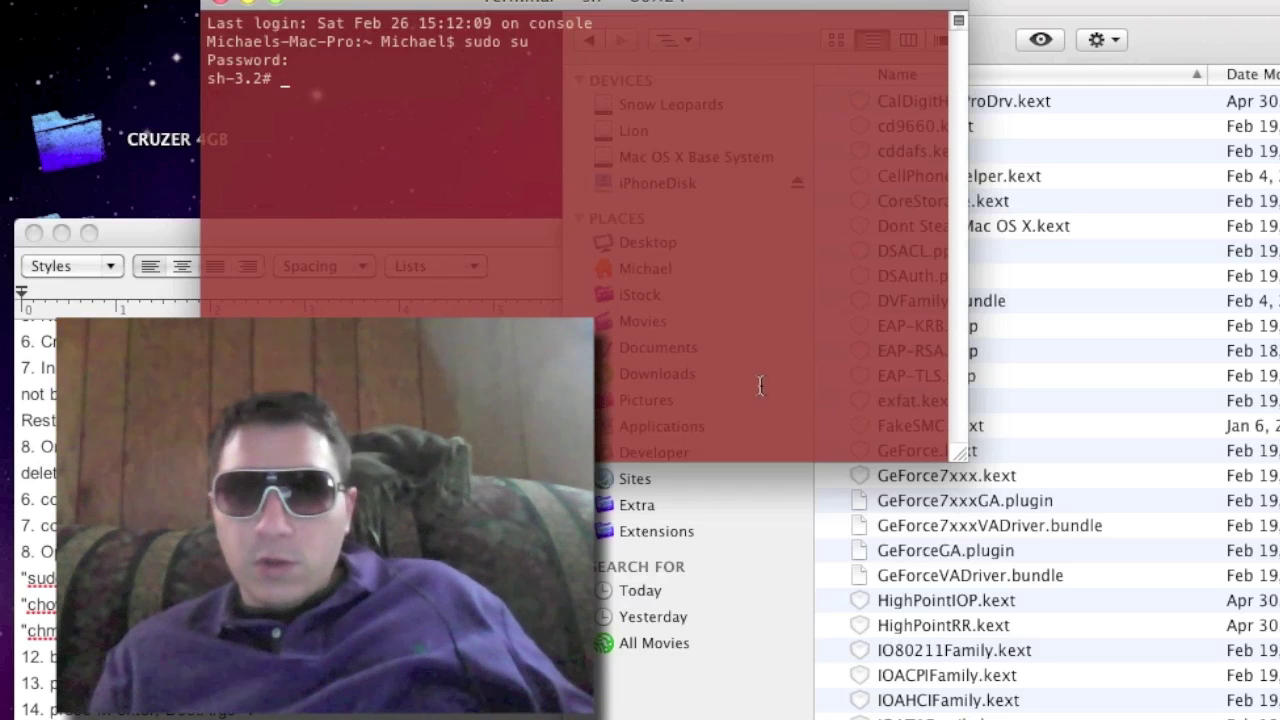
Step: Run chown -R 0:0 and chmod -R 755 on FakeSMC.kext, dragging in its path
{"action": "left_click", "coordinate": [1004, 422]}
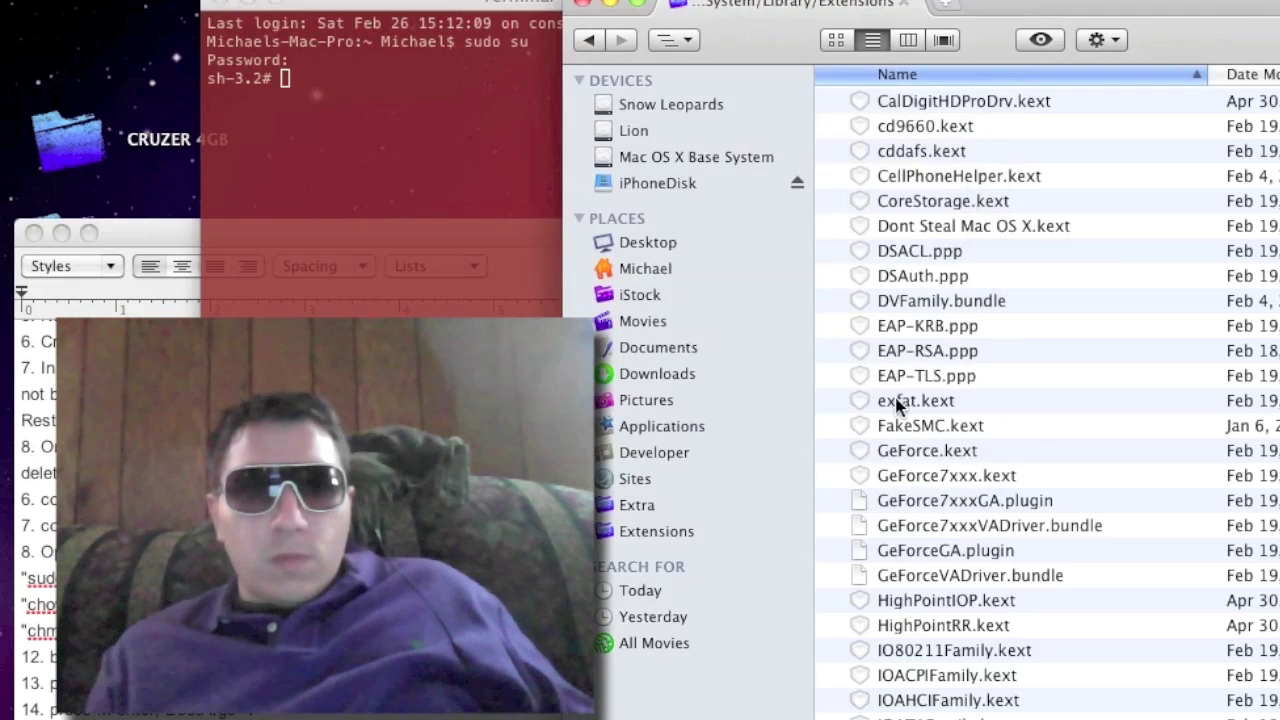
{"action": "left_click", "coordinate": [492, 125]}
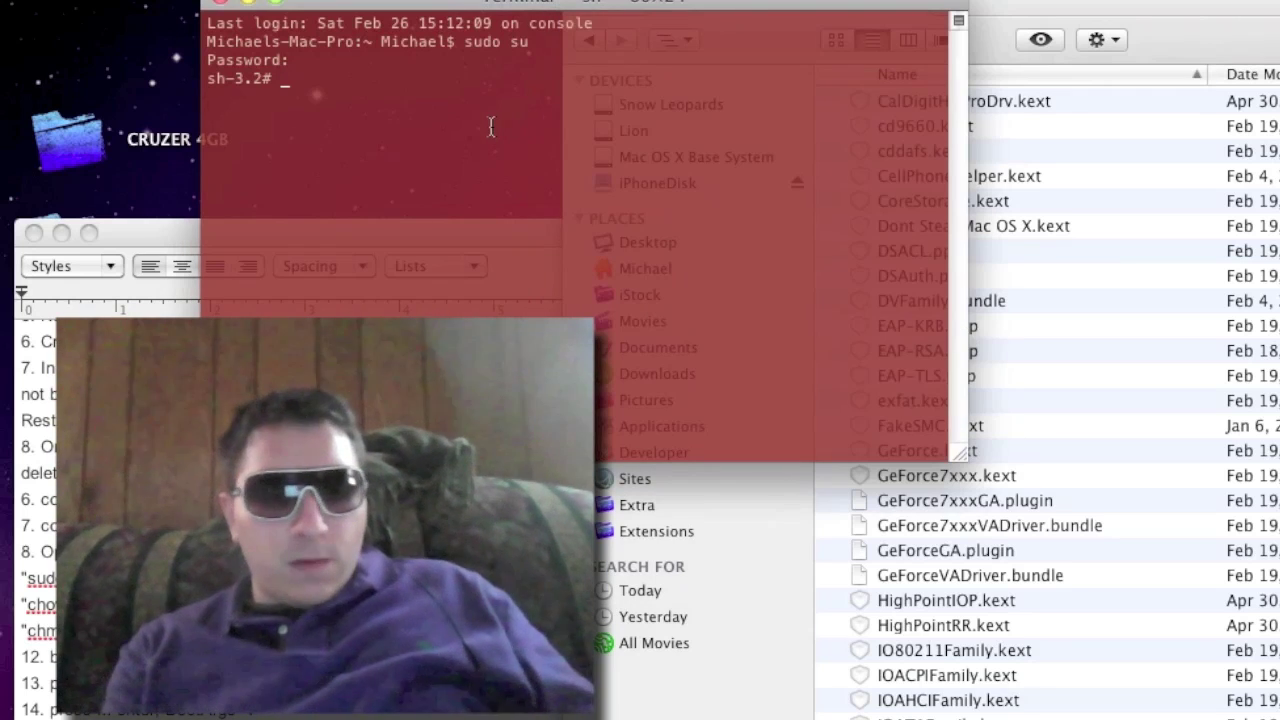
{"action": "type", "text": "chow"}
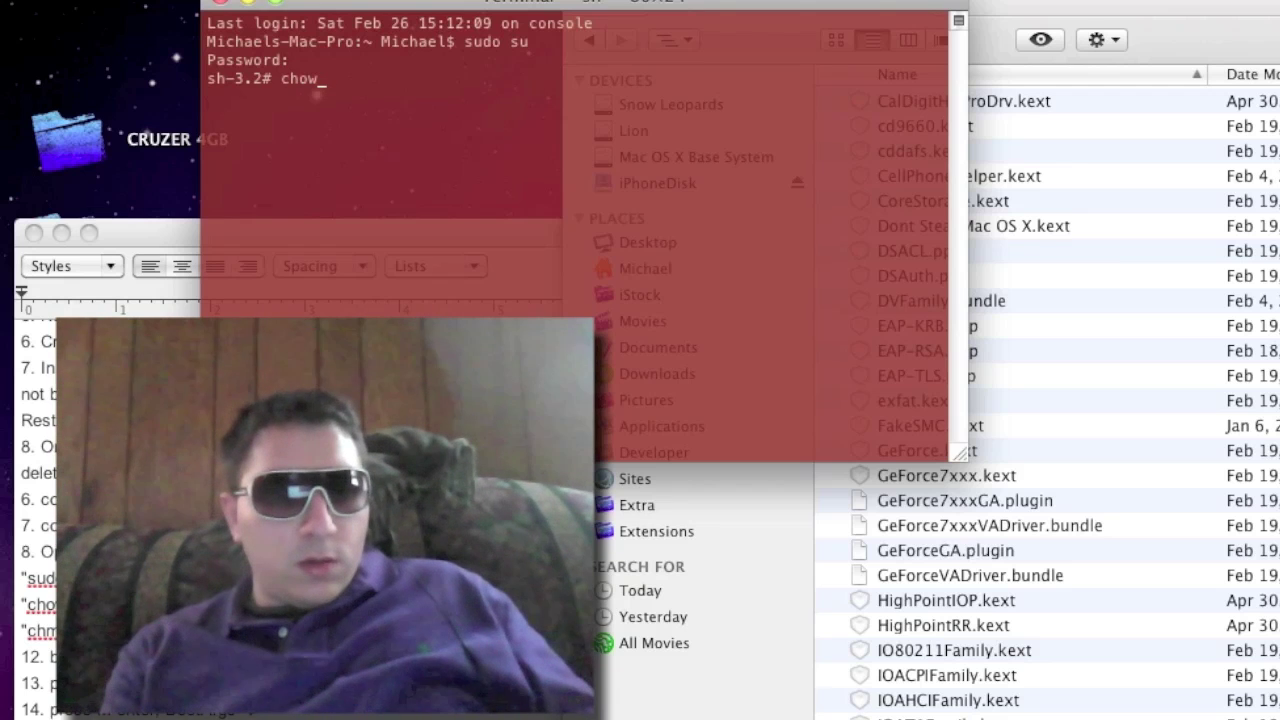
{"action": "type", "text": "n -"}
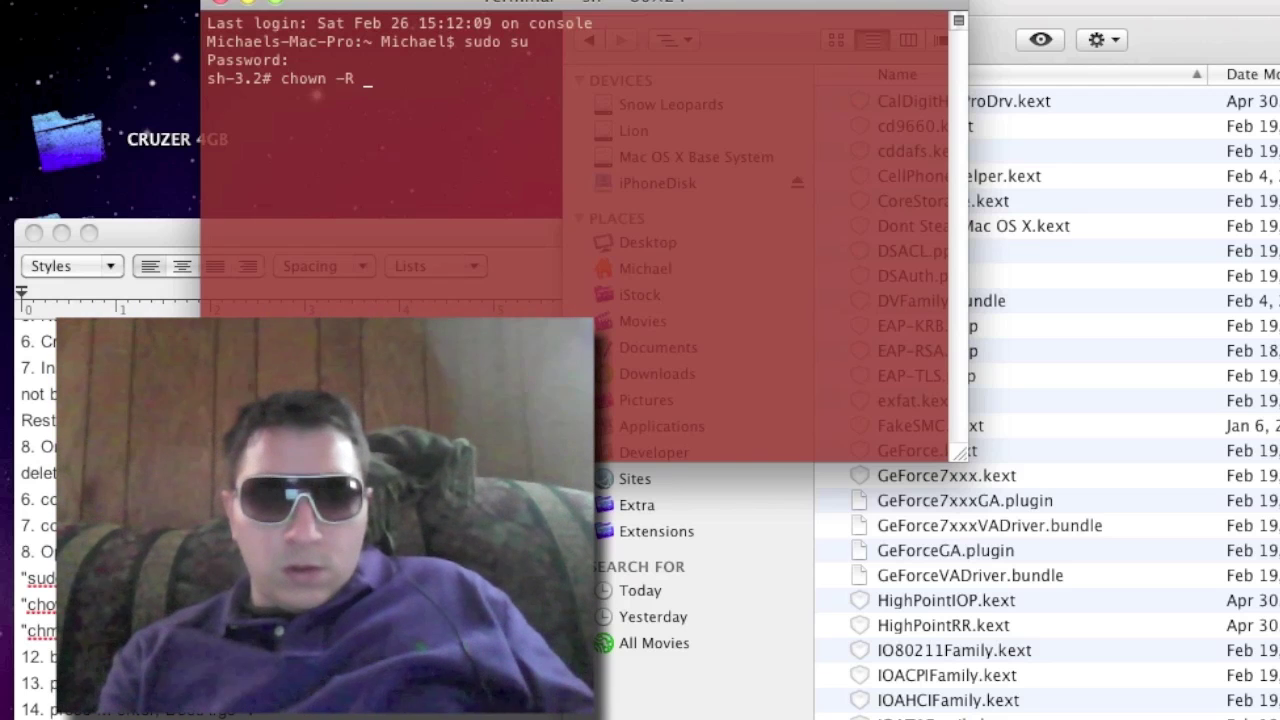
{"action": "type", "text": "R 0:0"}
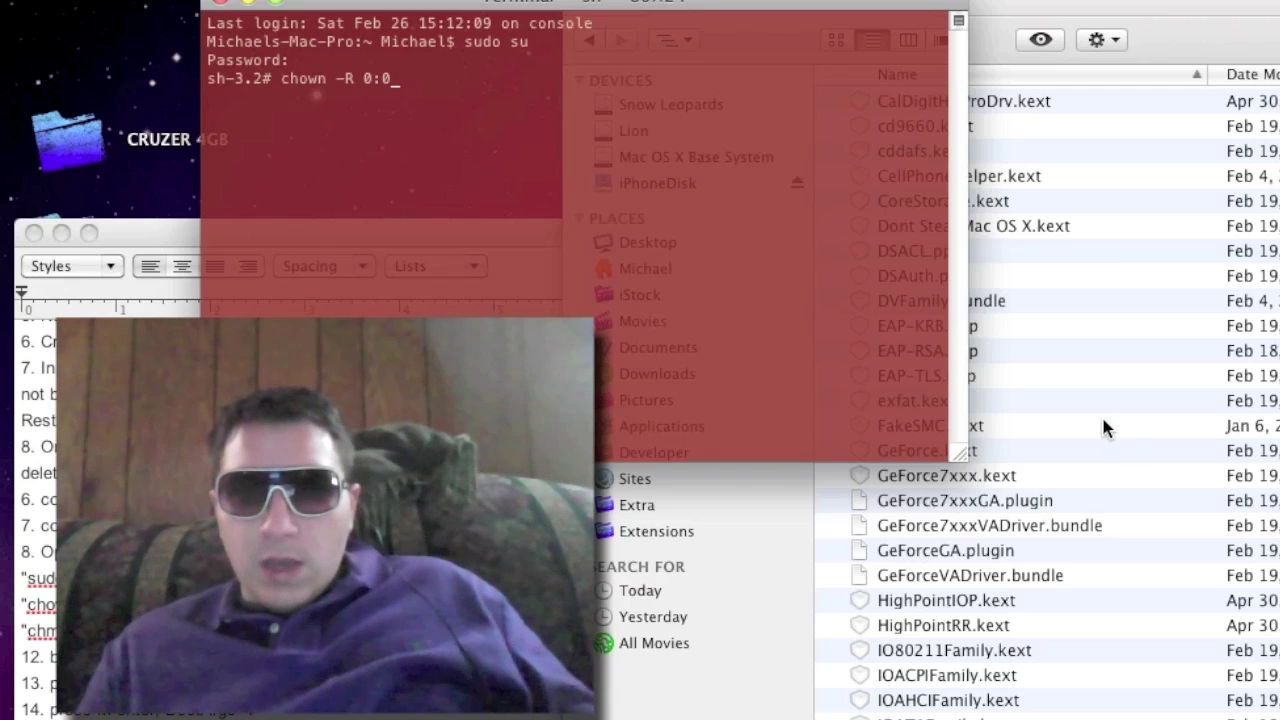
{"action": "left_click_drag", "start_coordinate": [1042, 423], "coordinate": [665, 157]}
{"action": "key", "text": "Return"}
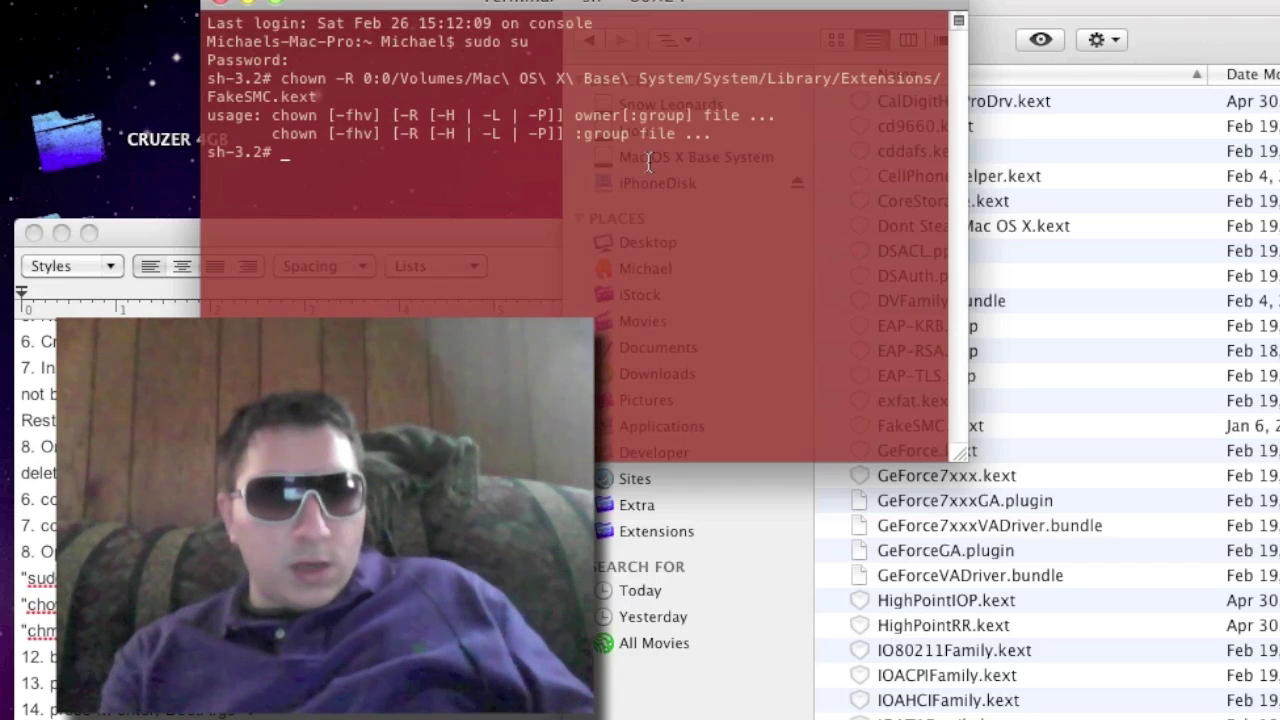
{"action": "type", "text": "chmod"}
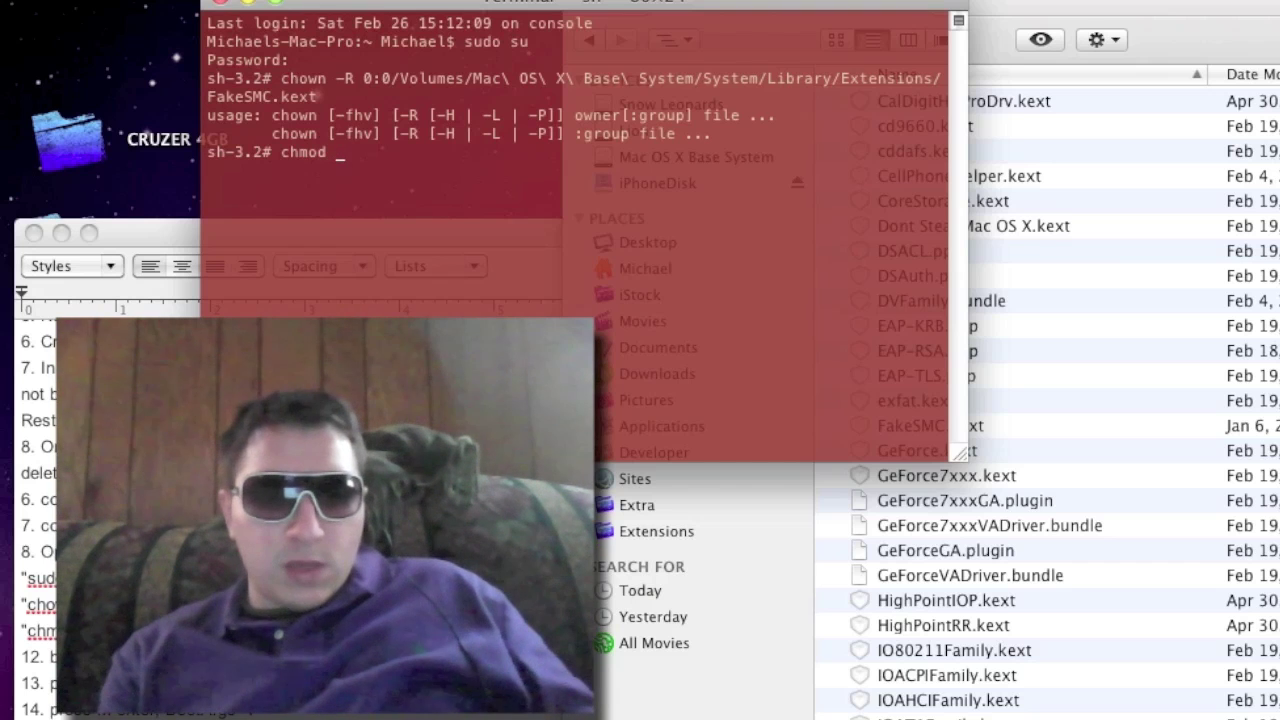
{"action": "type", "text": " -R 7"}
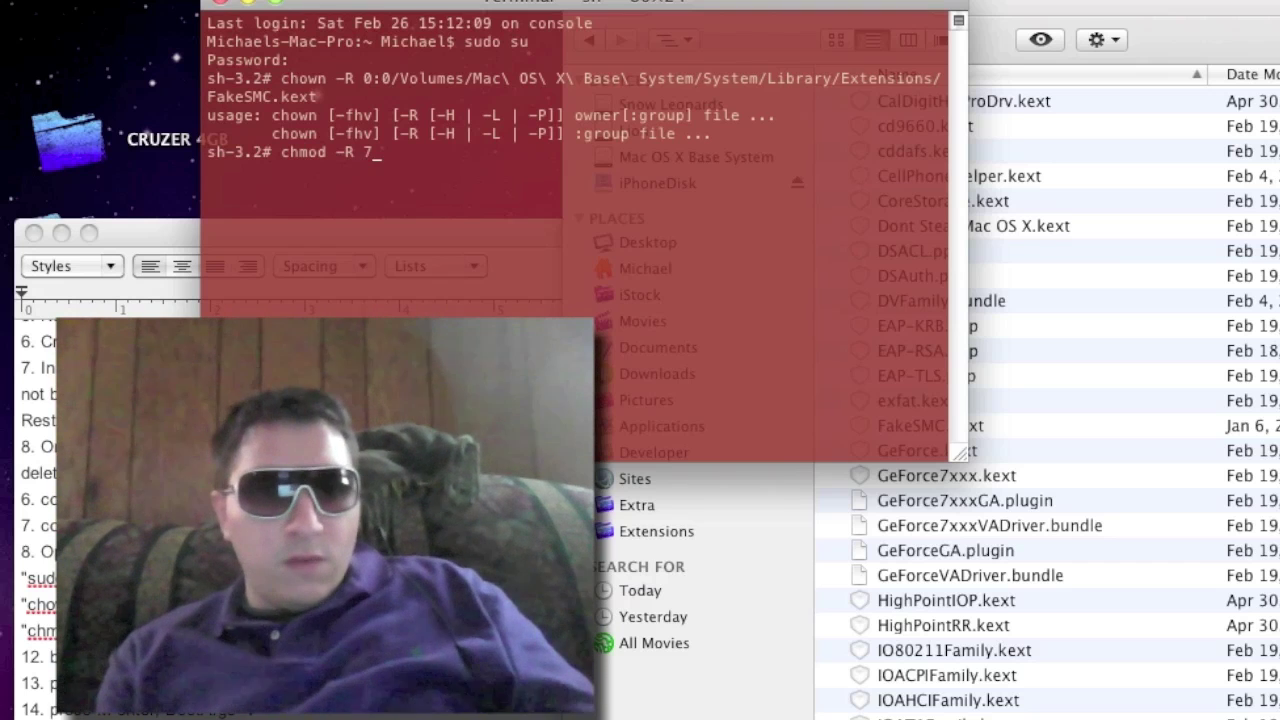
{"action": "type", "text": "55"}
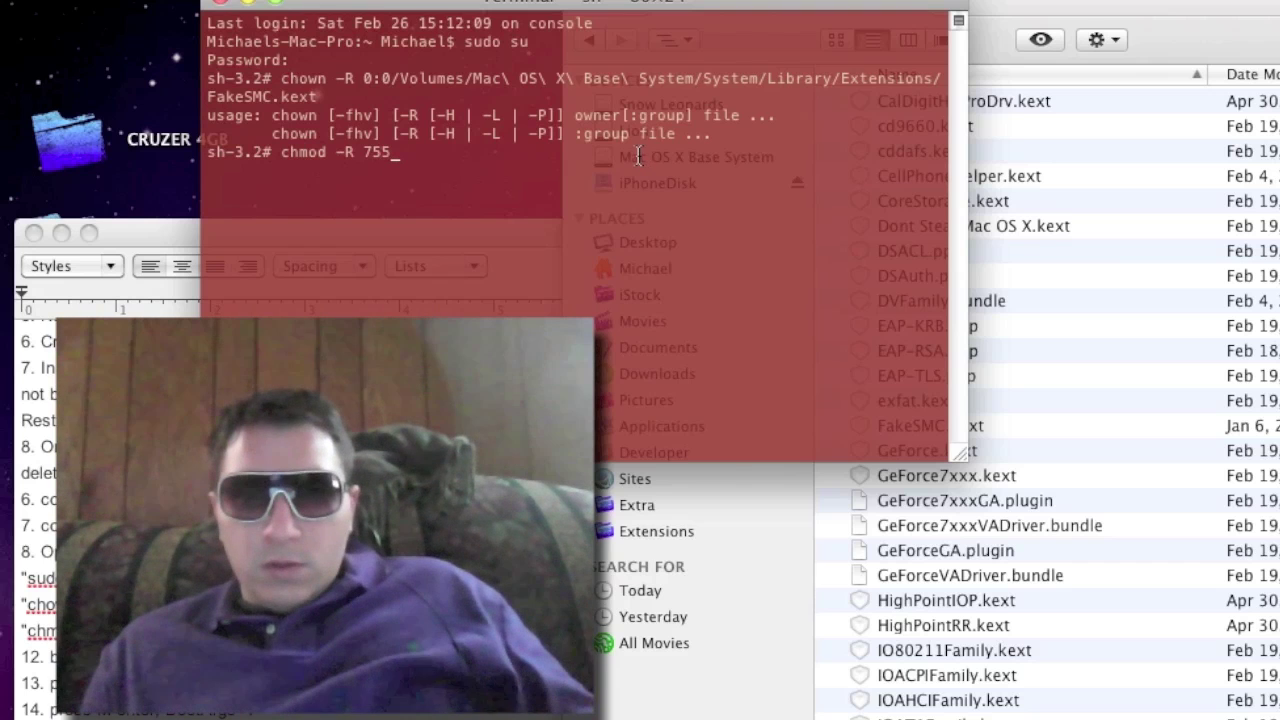
{"action": "left_click_drag", "start_coordinate": [970, 440], "coordinate": [674, 190]}
{"action": "key", "text": "Return"}
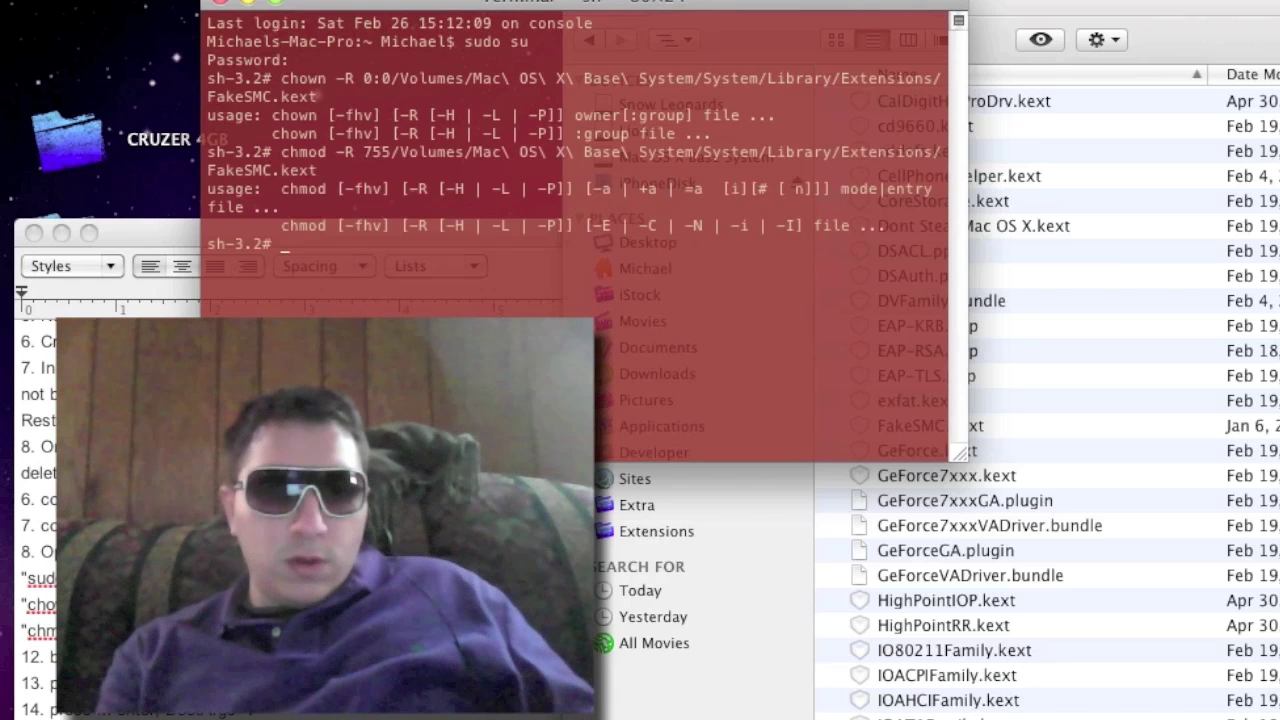
Step: Exit the root shell, browse the home folder in Cover Flow, and open Spotlight
{"action": "type", "text": "exit"}
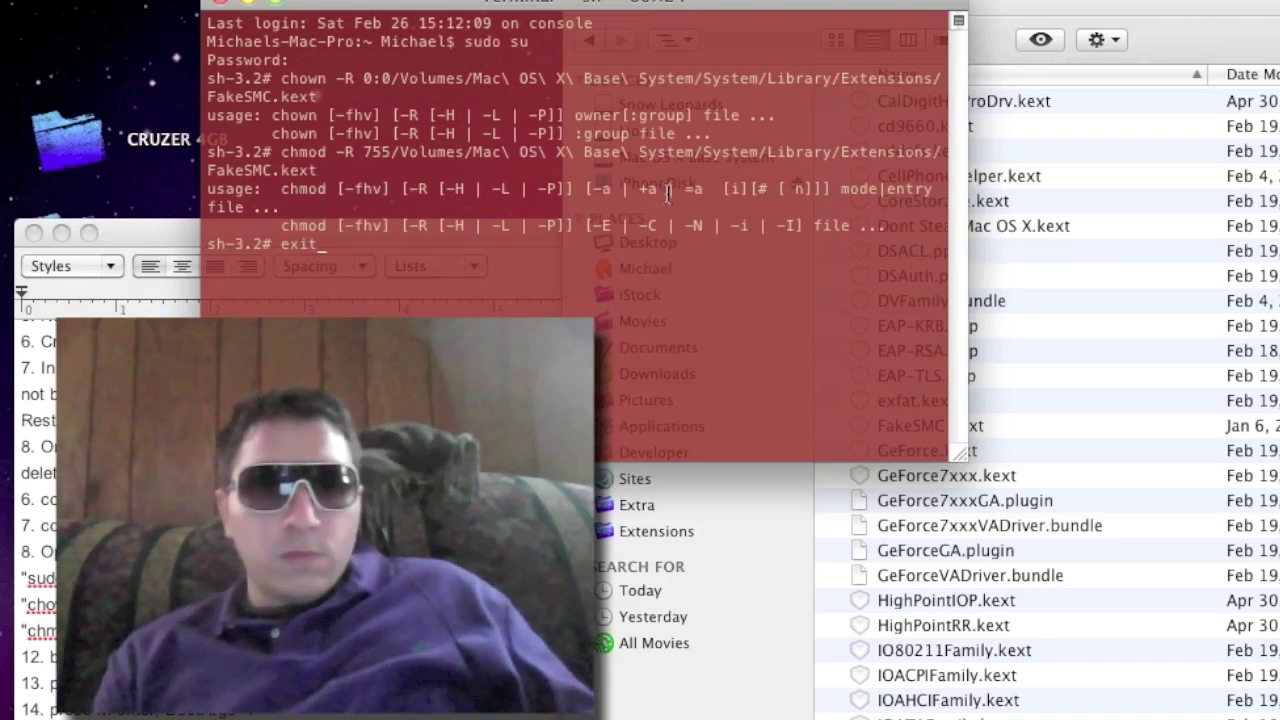
{"action": "key", "text": "Return"}
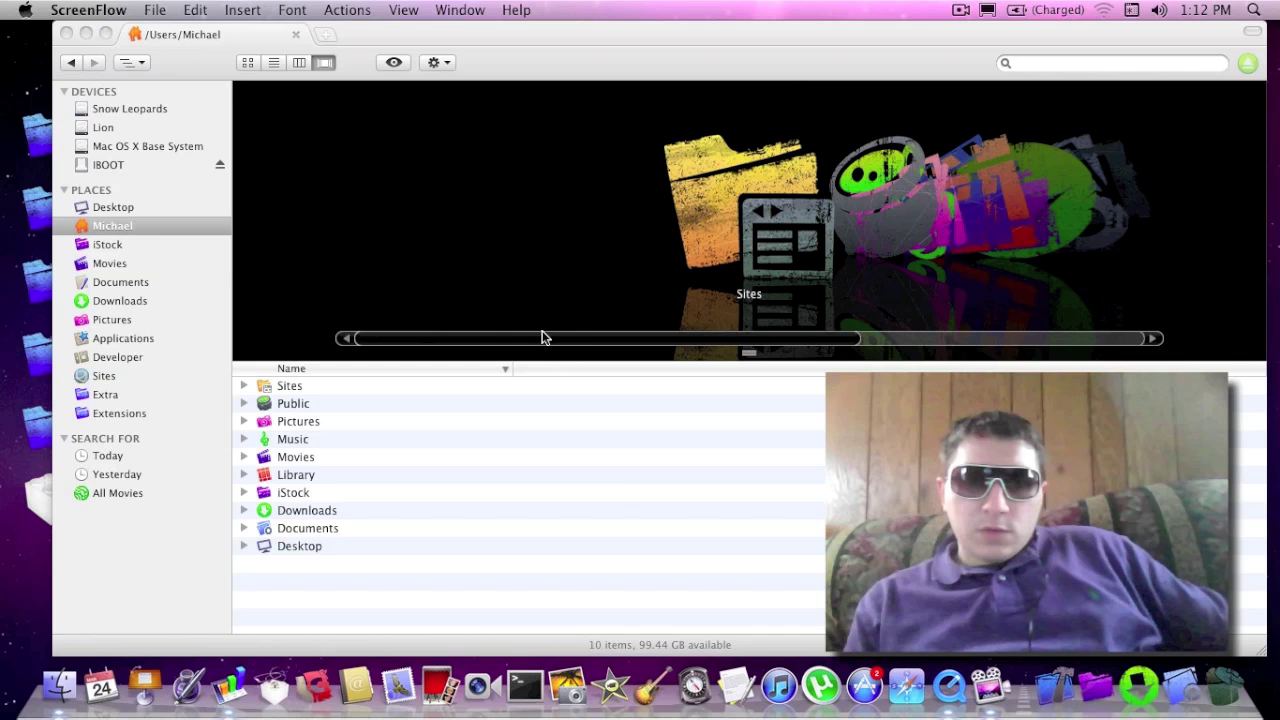
{"action": "left_click_drag", "start_coordinate": [545, 337], "coordinate": [796, 449]}
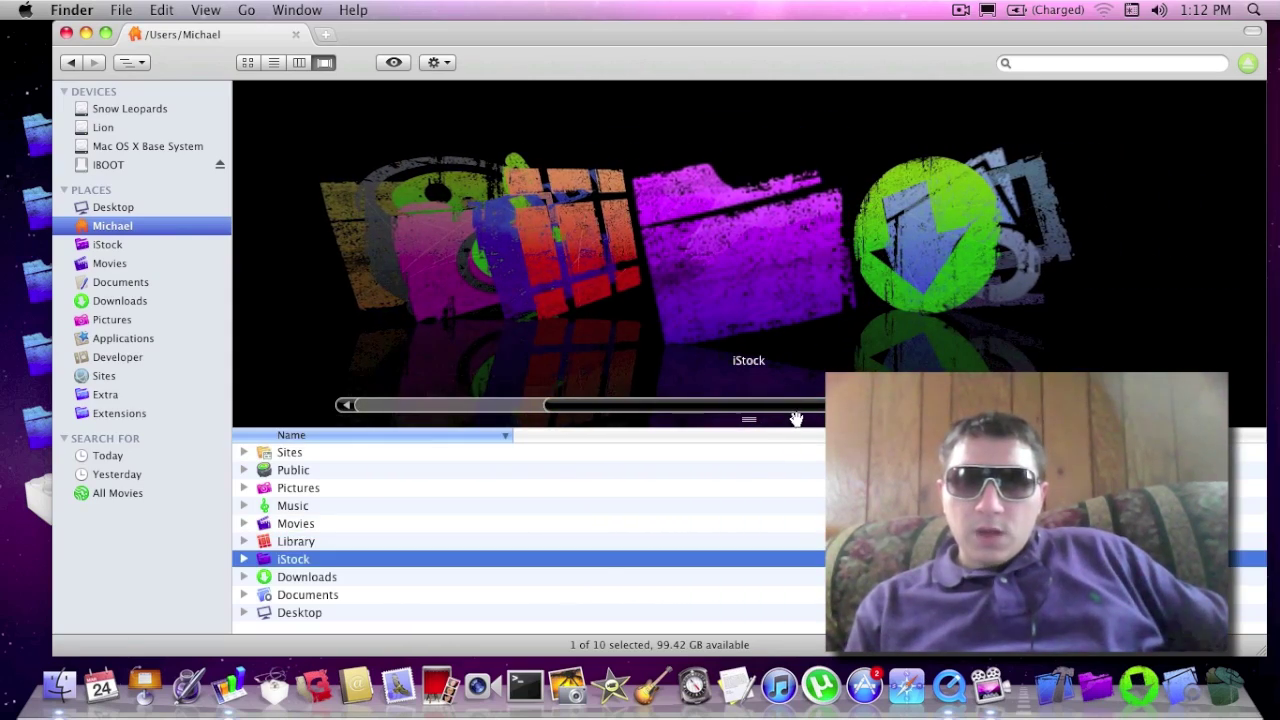
{"action": "left_click_drag", "start_coordinate": [808, 418], "coordinate": [783, 400]}
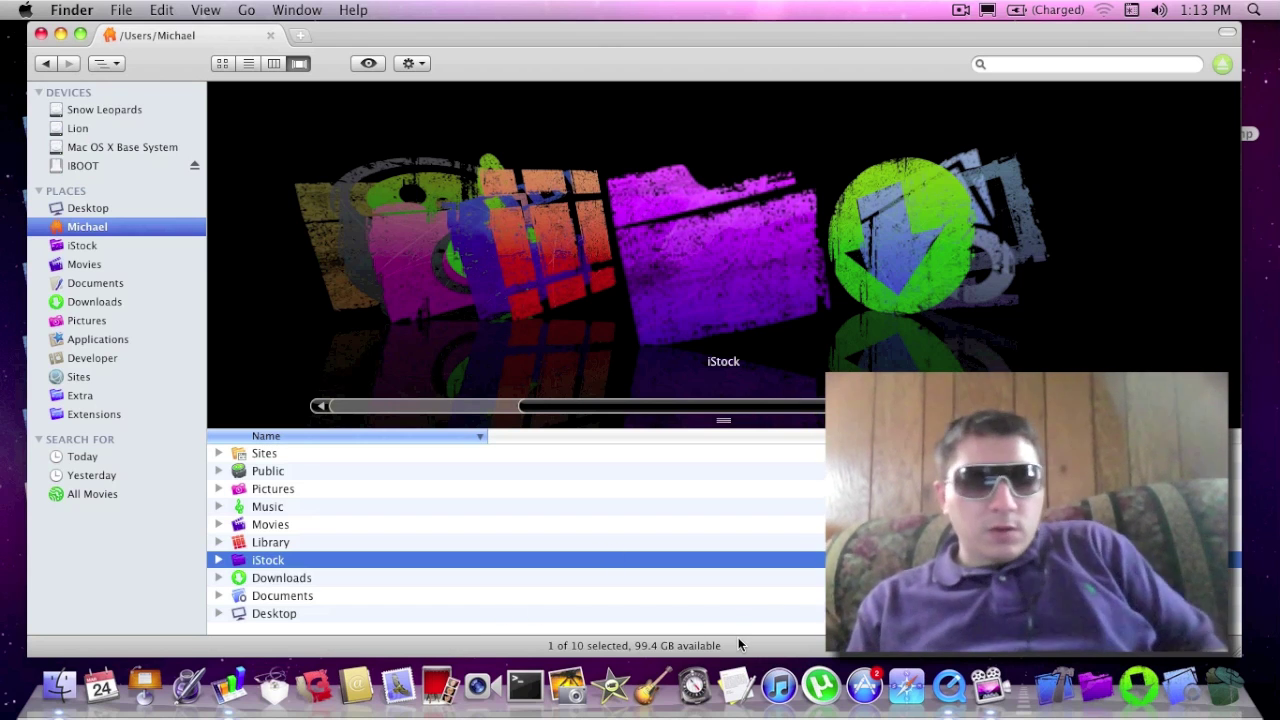
{"action": "key", "text": "super+space"}
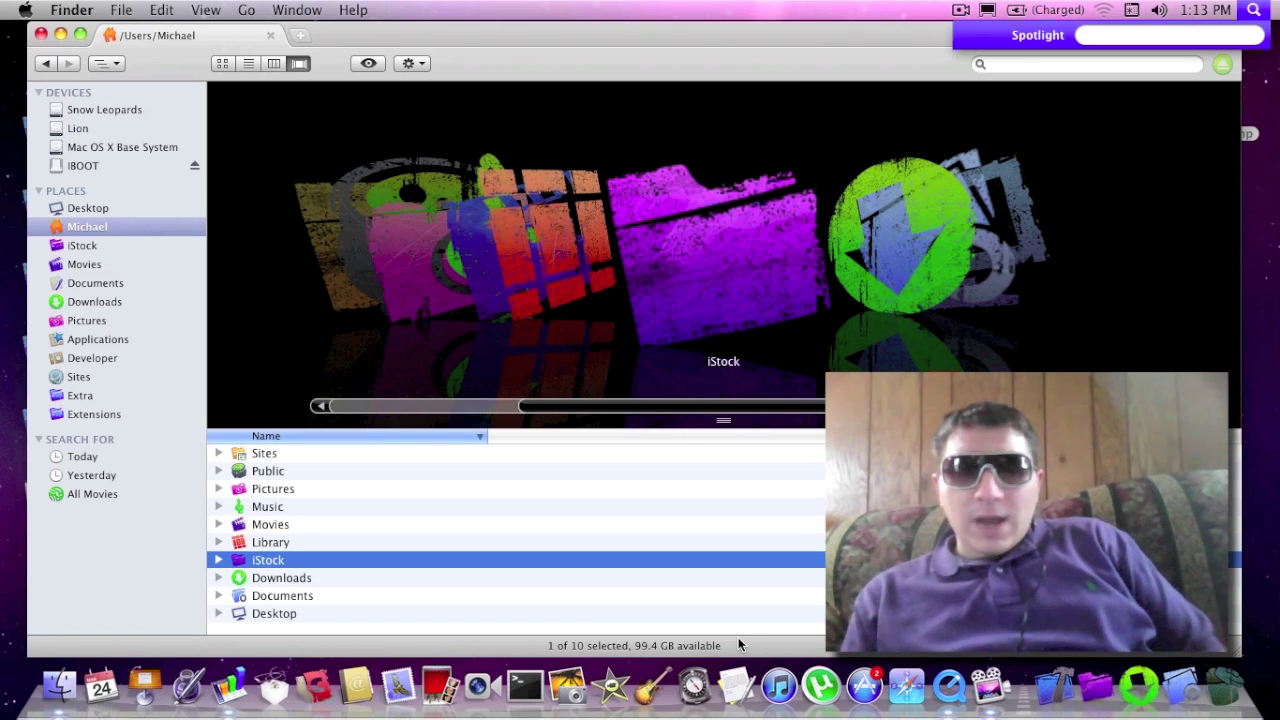
Step: Launch Disk Utility via Spotlight and select the SanDisk Cruzer stick
{"action": "type", "text": "d"}
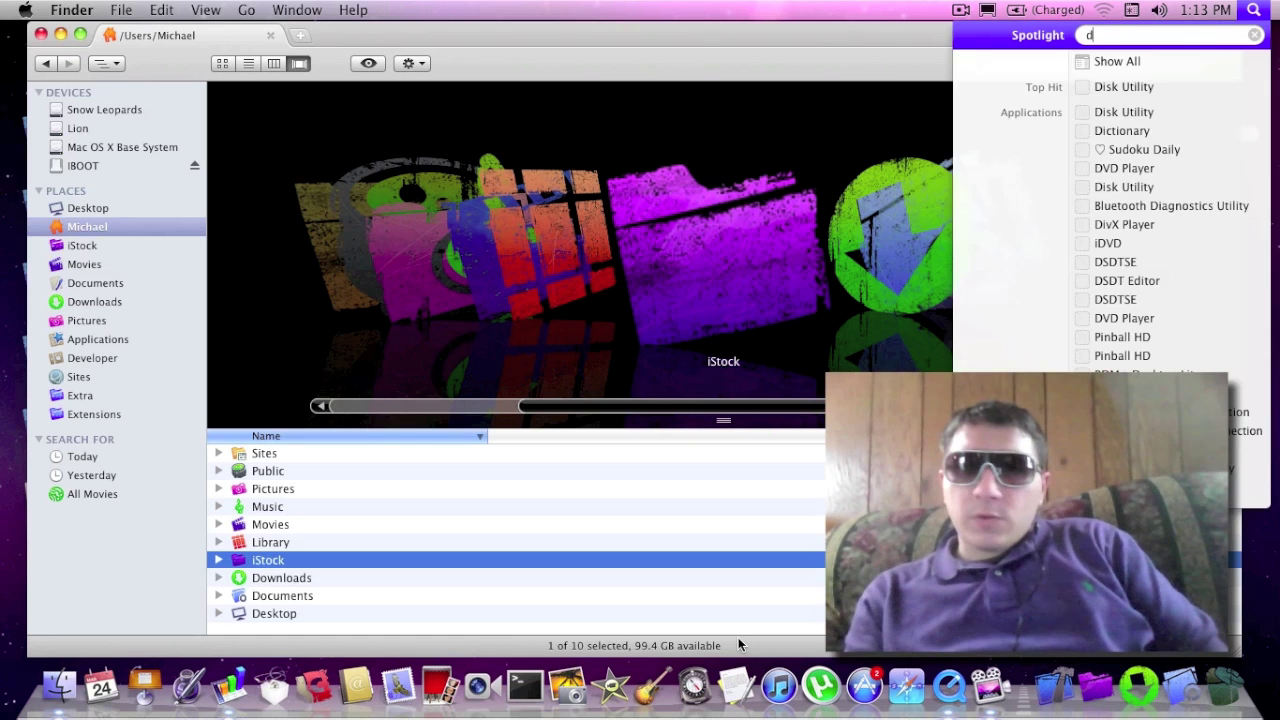
{"action": "type", "text": "isk"}
{"action": "key", "text": "Return"}
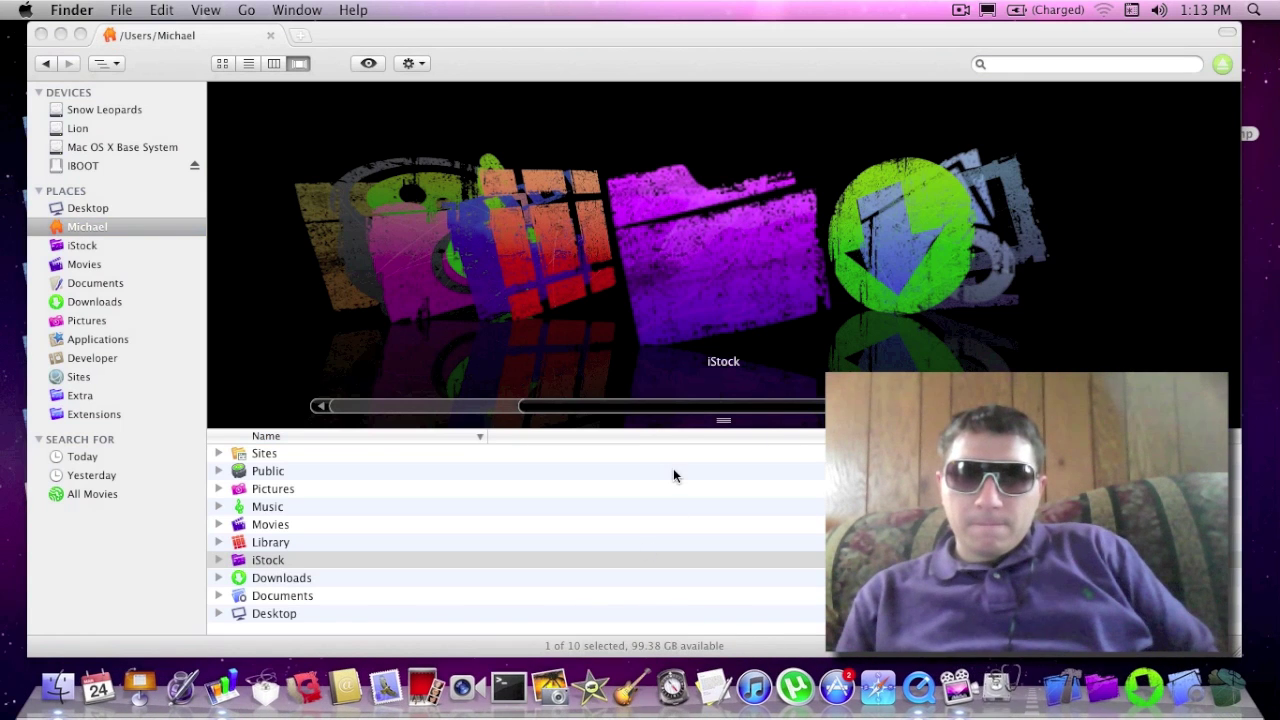
{"action": "left_click_drag", "start_coordinate": [637, 407], "coordinate": [543, 397]}
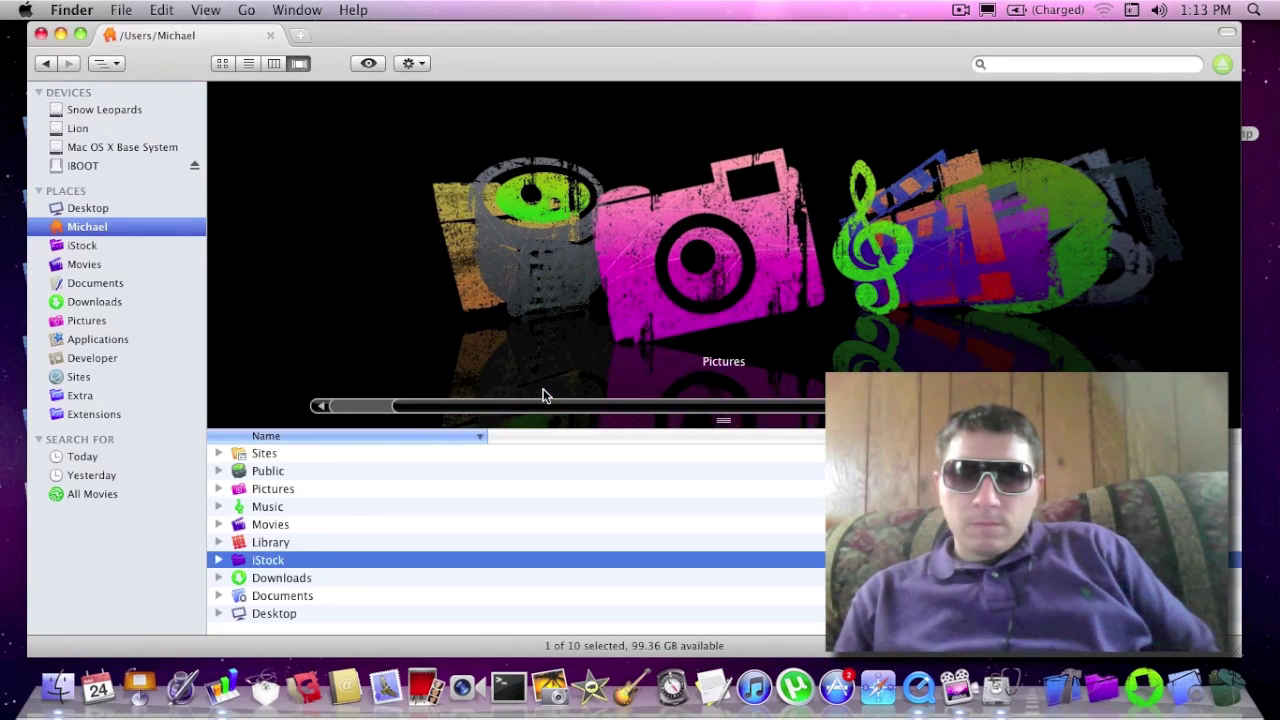
{"action": "left_click", "coordinate": [1000, 680]}
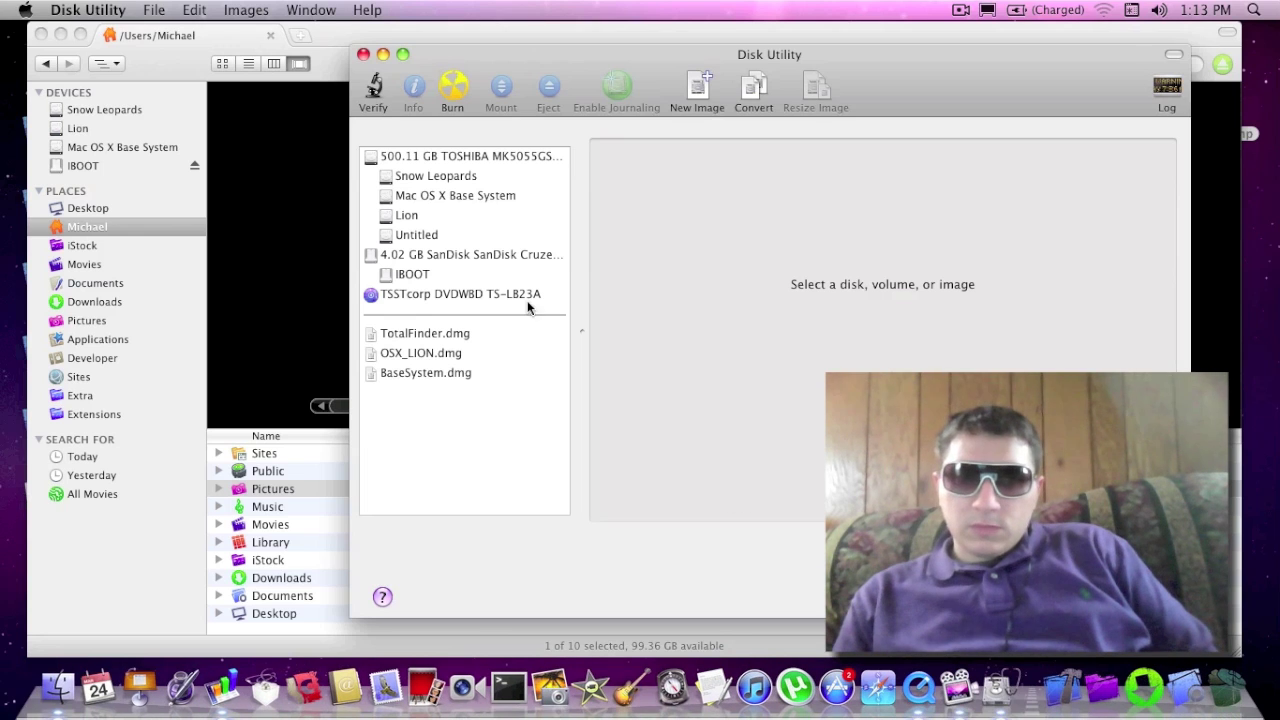
{"action": "left_click", "coordinate": [509, 256]}
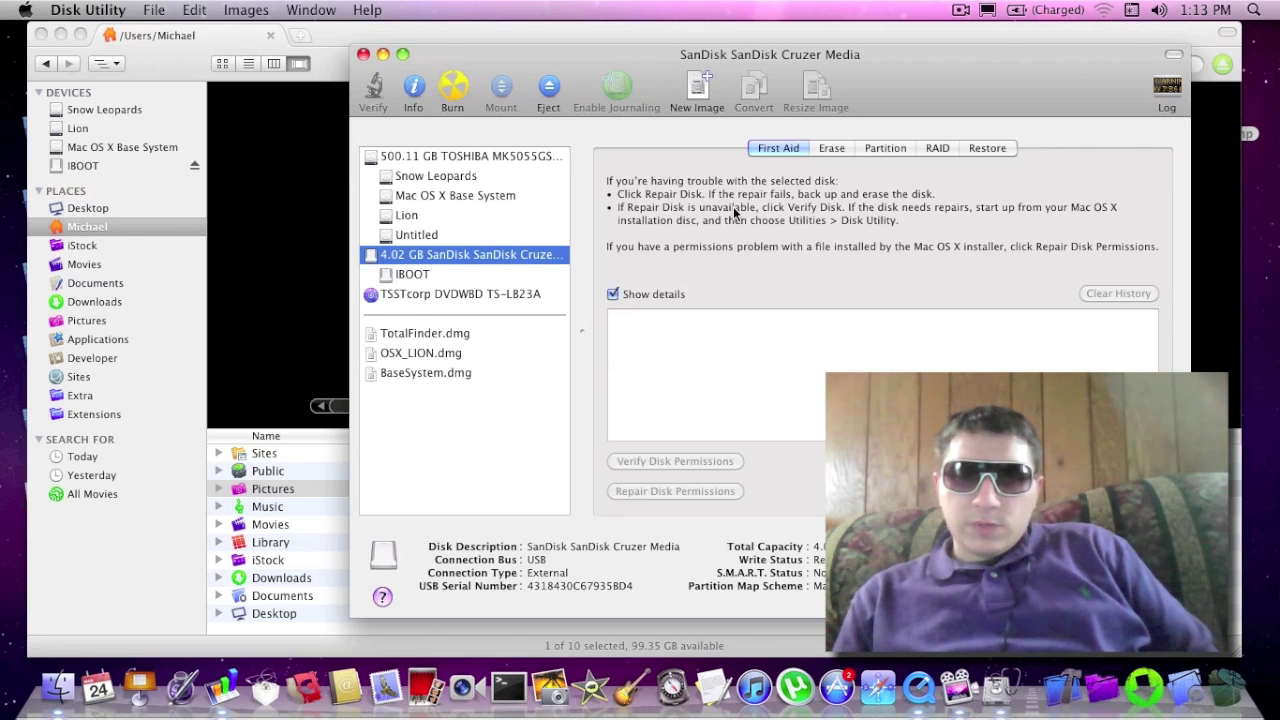
Step: Partition it as 1 Partition, Master Boot Record, named iboot, MS-DOS (FAT)
{"action": "left_click", "coordinate": [895, 141]}
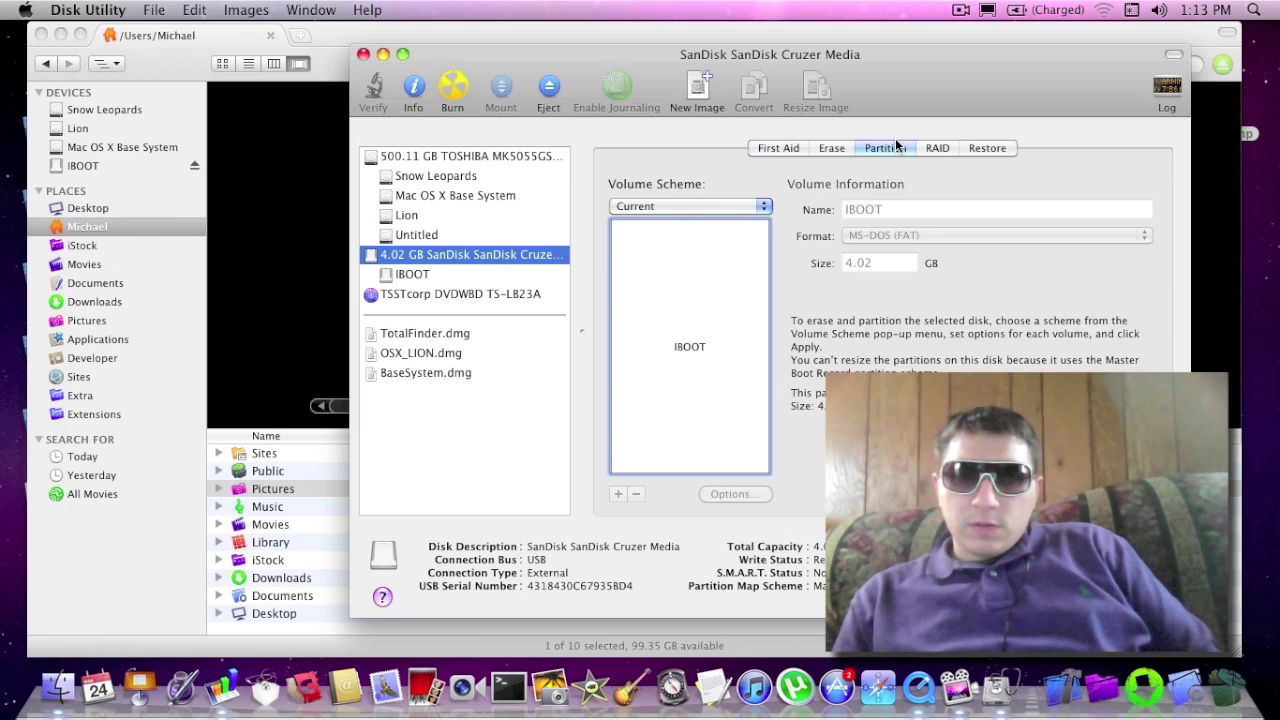
{"action": "left_click", "coordinate": [766, 207]}
{"action": "left_click", "coordinate": [740, 217]}
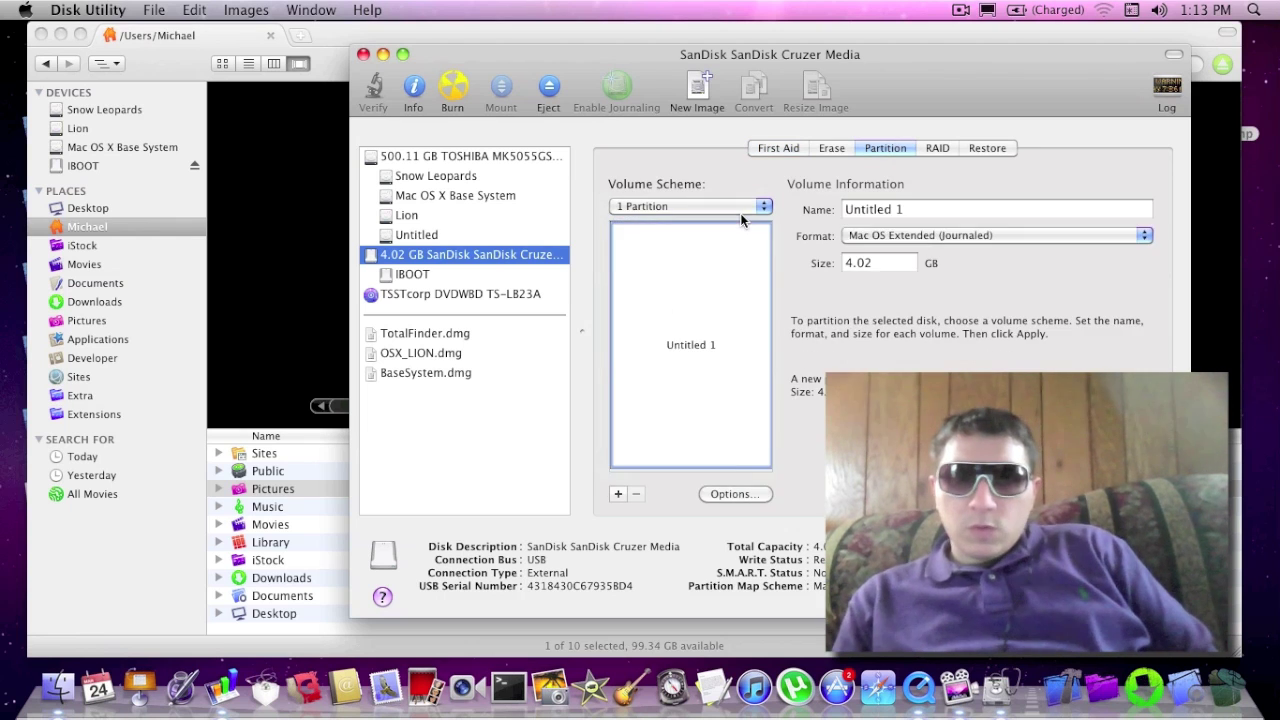
{"action": "left_click", "coordinate": [735, 493]}
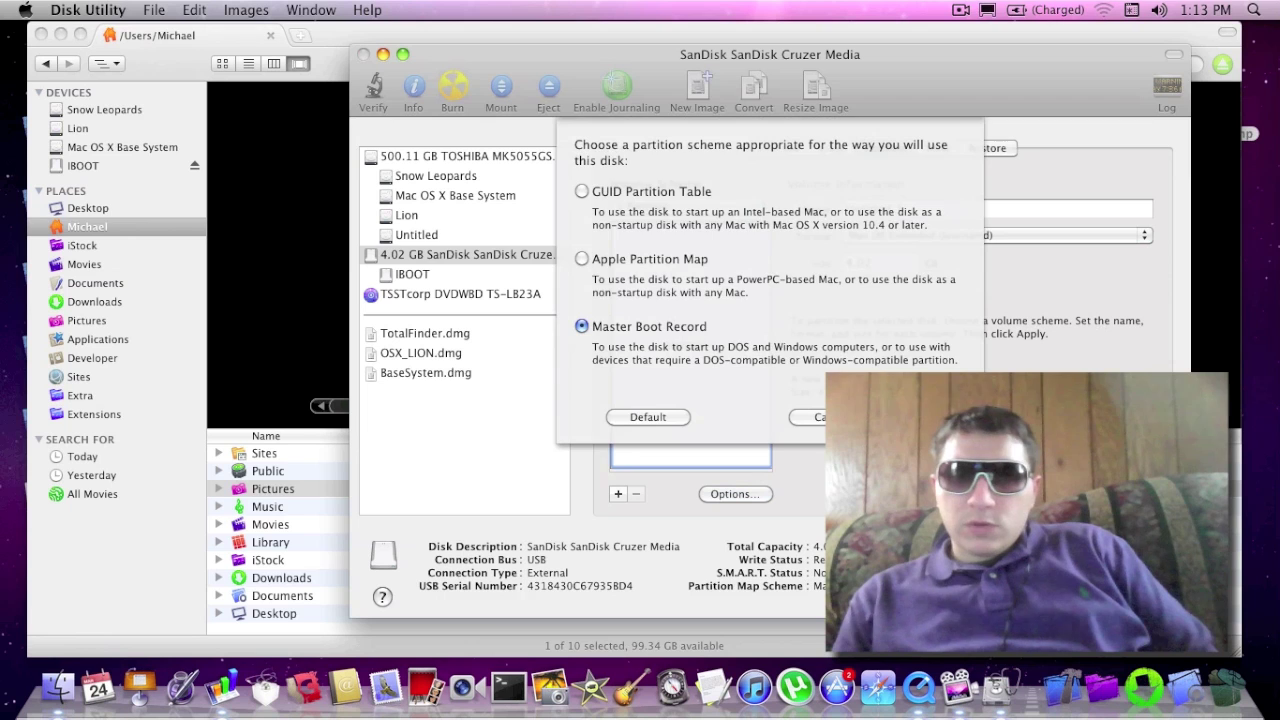
{"action": "left_click", "coordinate": [900, 417]}
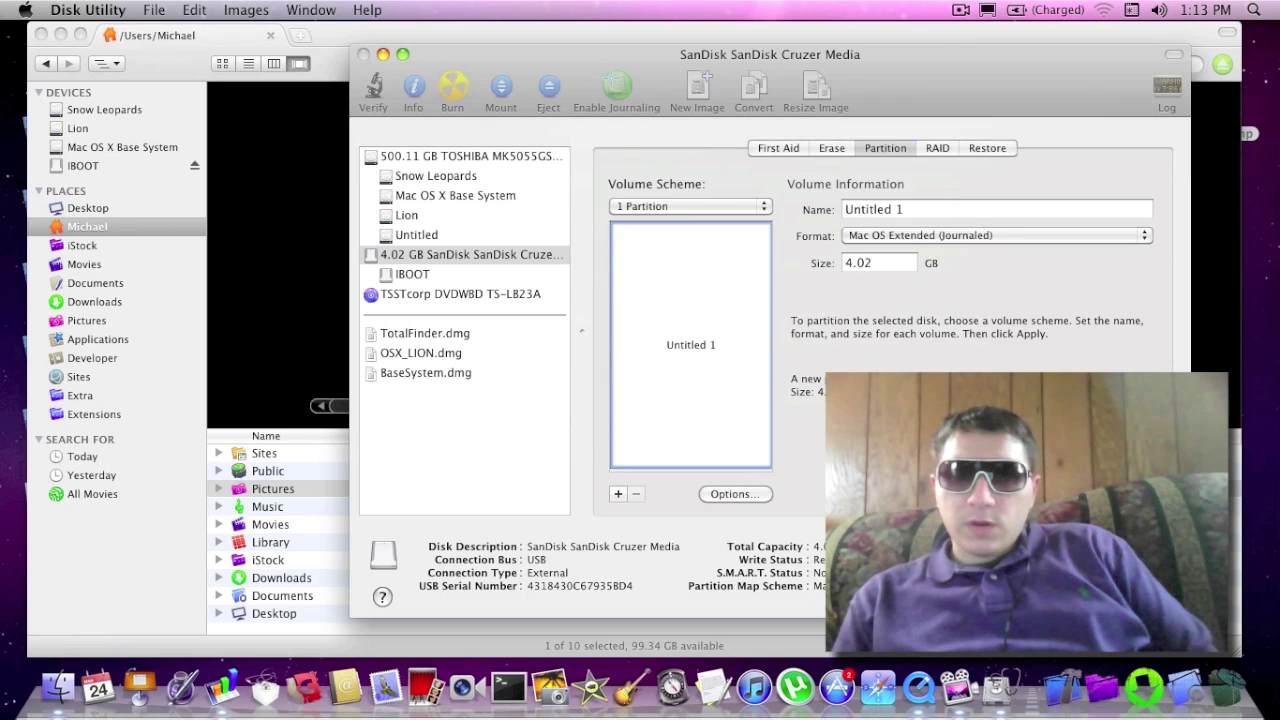
{"action": "triple_click", "coordinate": [910, 216]}
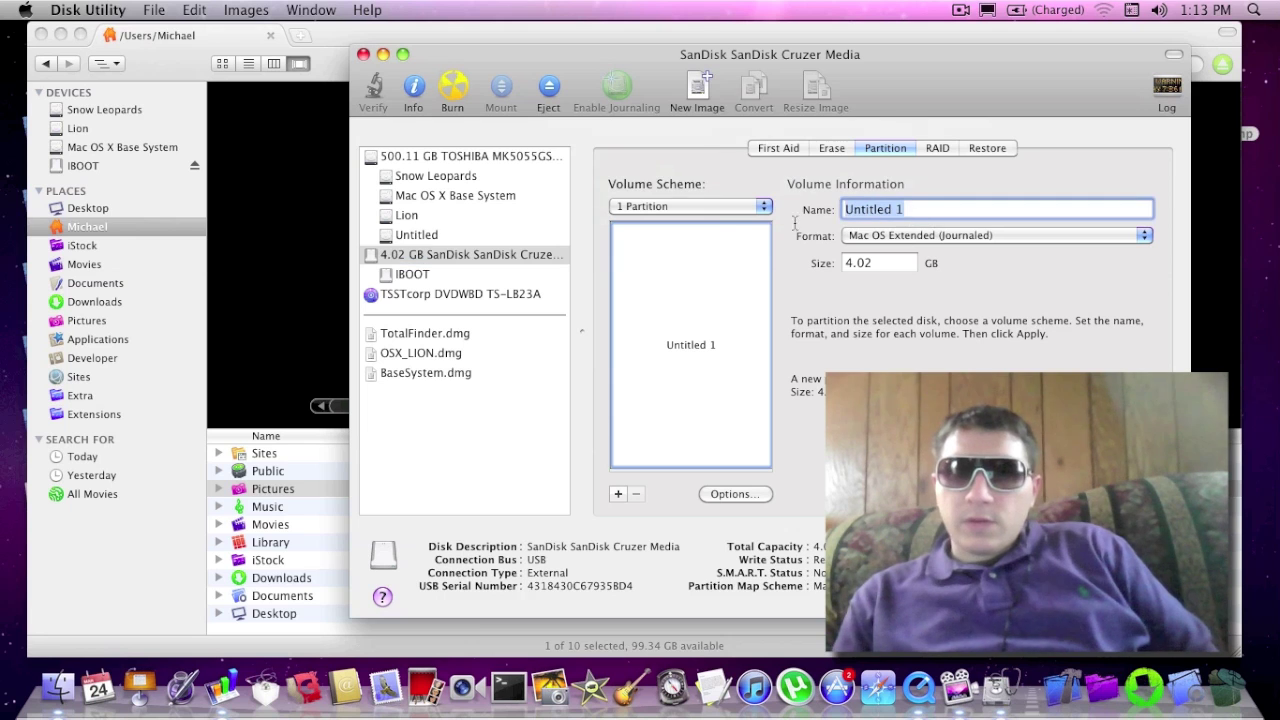
{"action": "type", "text": "iboot"}
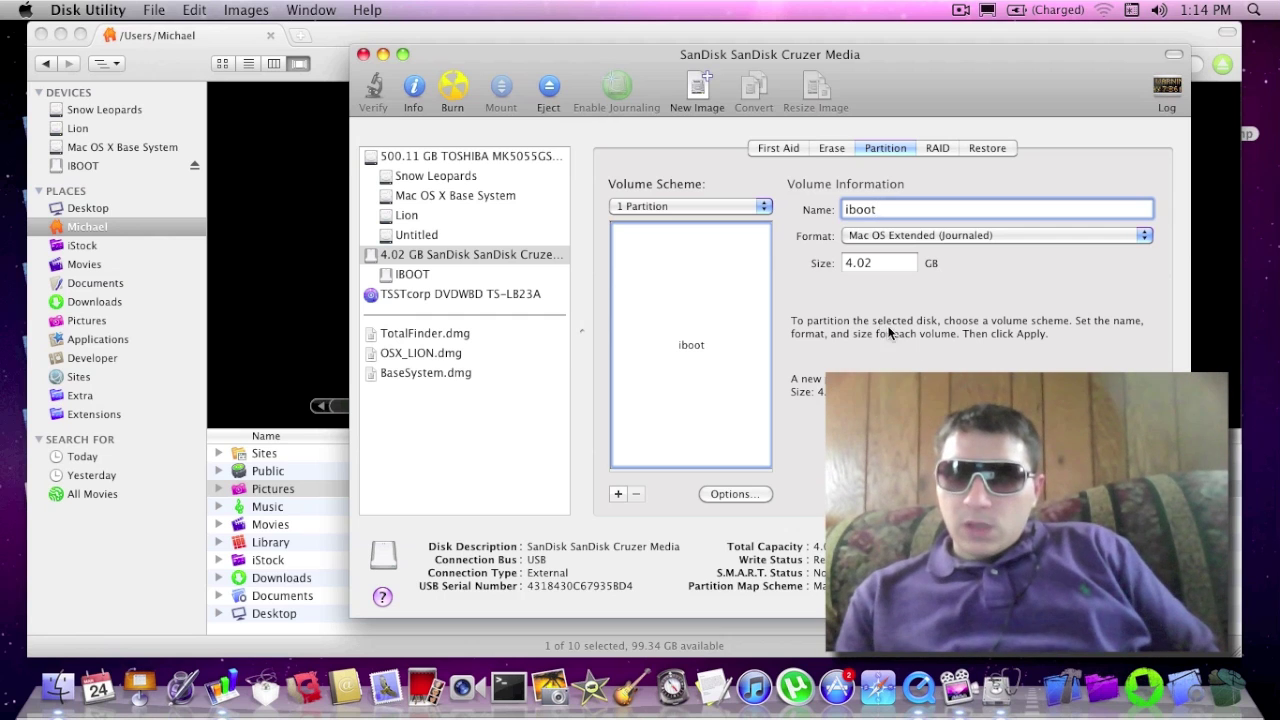
{"action": "left_click", "coordinate": [1009, 239]}
{"action": "left_click", "coordinate": [997, 293]}
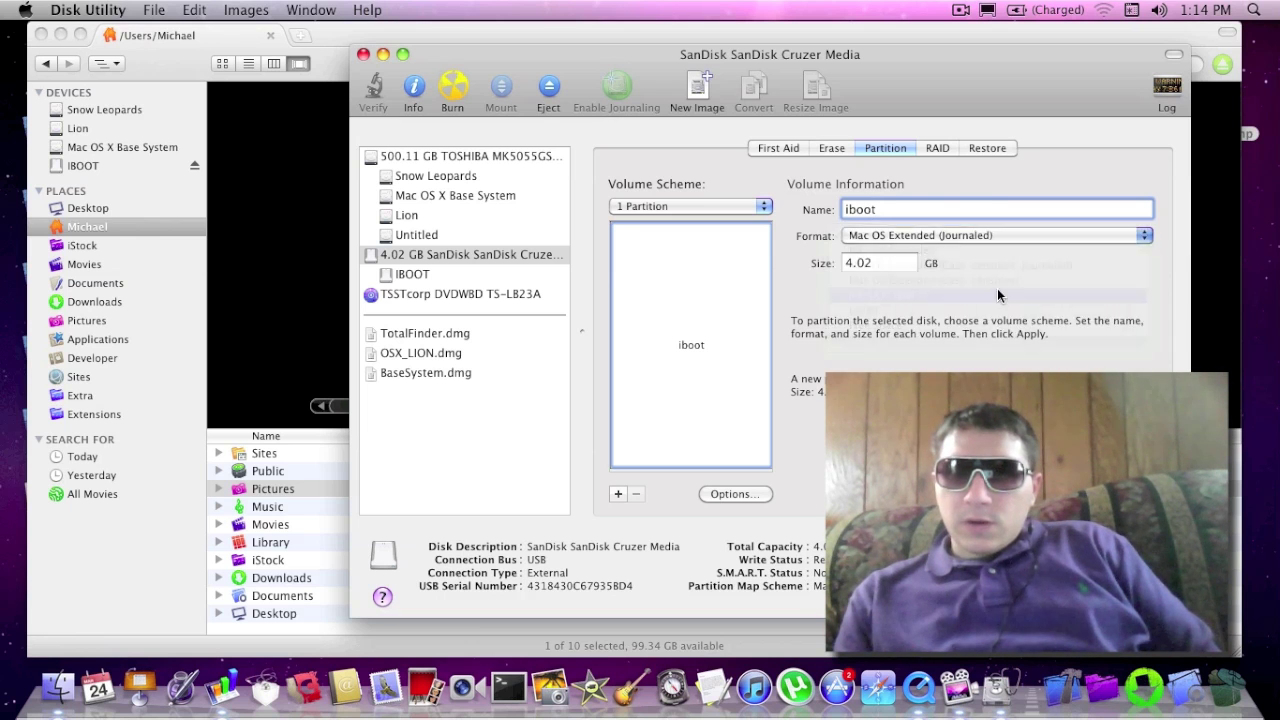
{"action": "key", "text": "Return"}
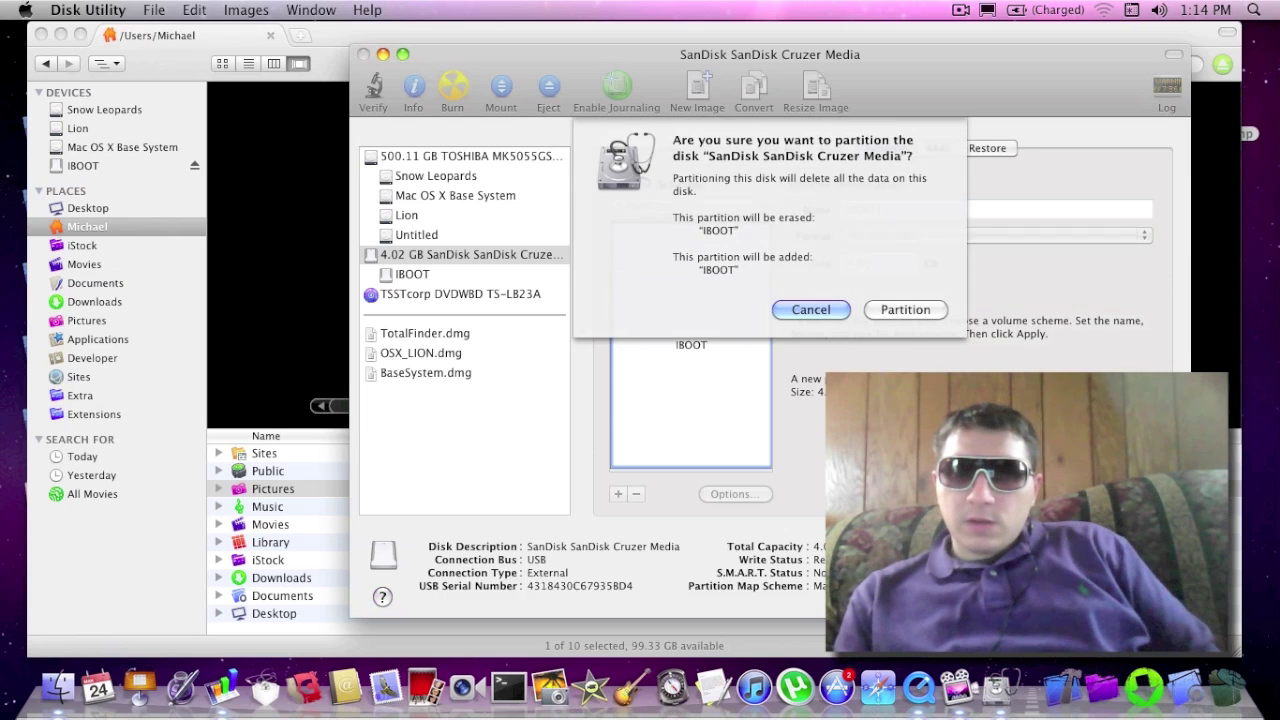
{"action": "left_click", "coordinate": [893, 309]}
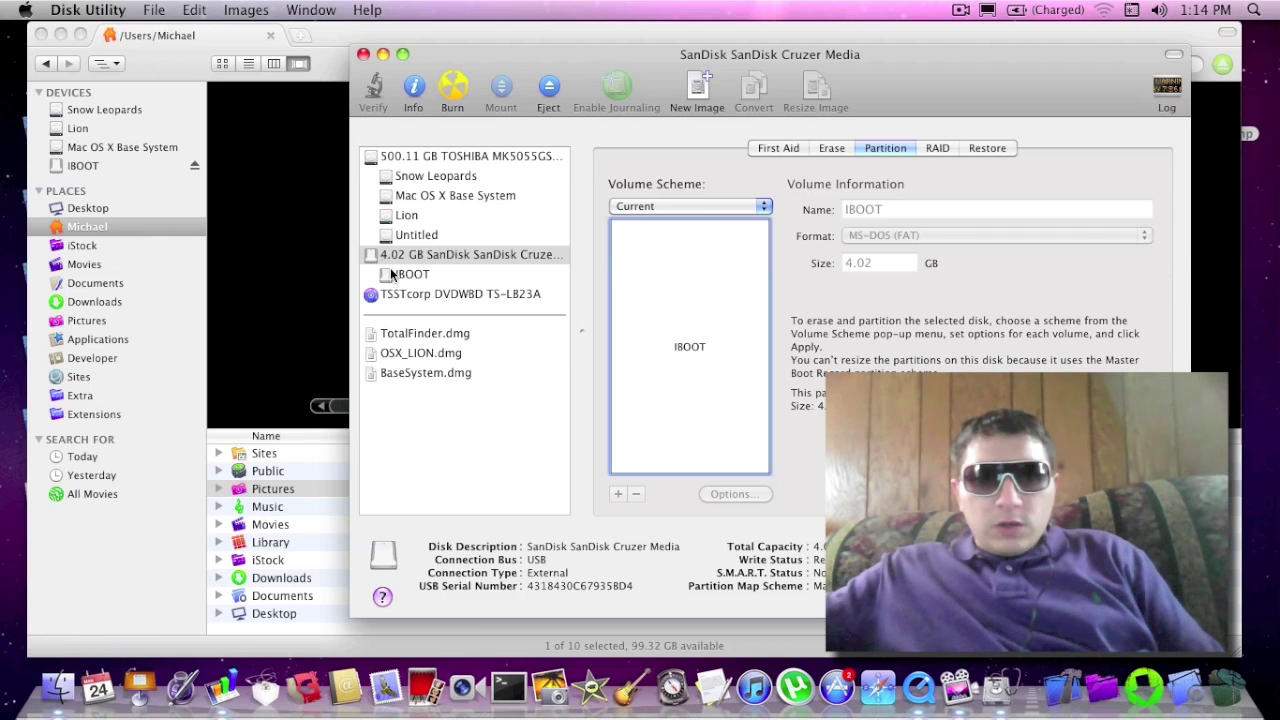
Step: Review IBOOT's information (MS-DOS FAT32, 4.01 GB free), then close the info window
{"action": "left_click", "coordinate": [393, 272]}
{"action": "right_click", "coordinate": [400, 274]}
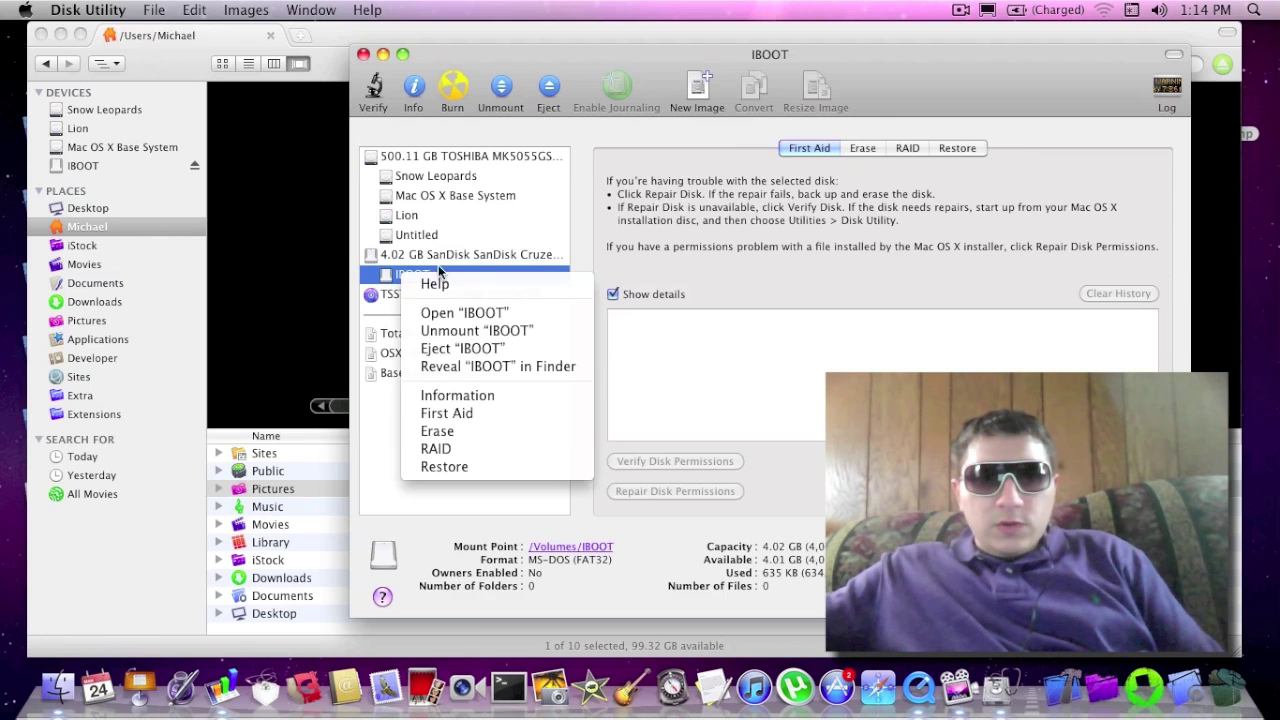
{"action": "left_click", "coordinate": [506, 395]}
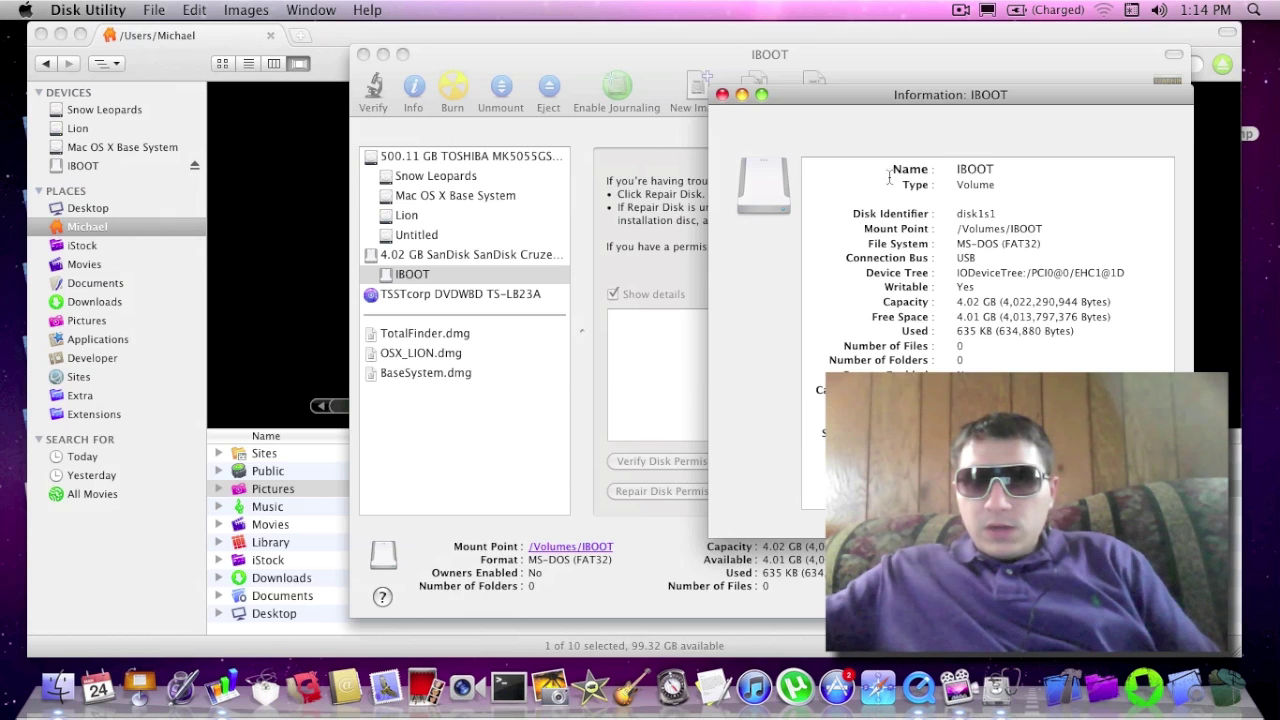
{"action": "left_click", "coordinate": [718, 95]}
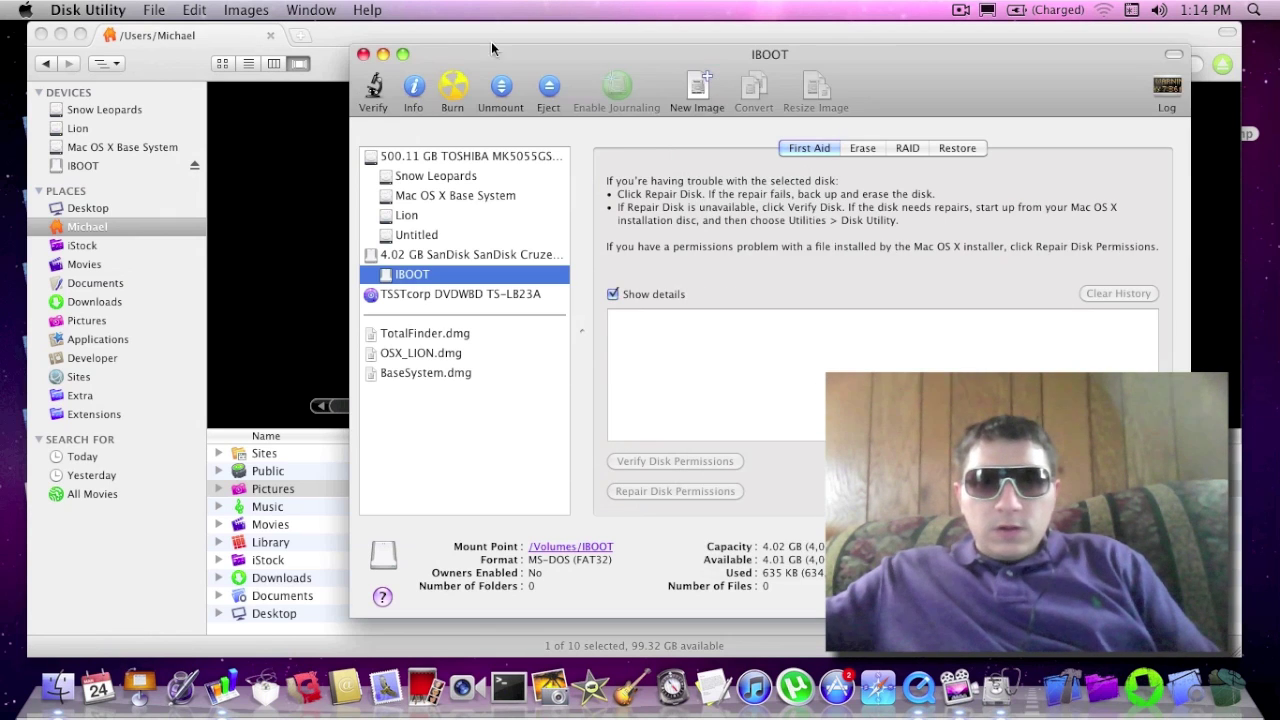
Step: Hide Disk Utility, open Terminal, and arrange the Finder and Terminal windows side by side
{"action": "left_click", "coordinate": [383, 55]}
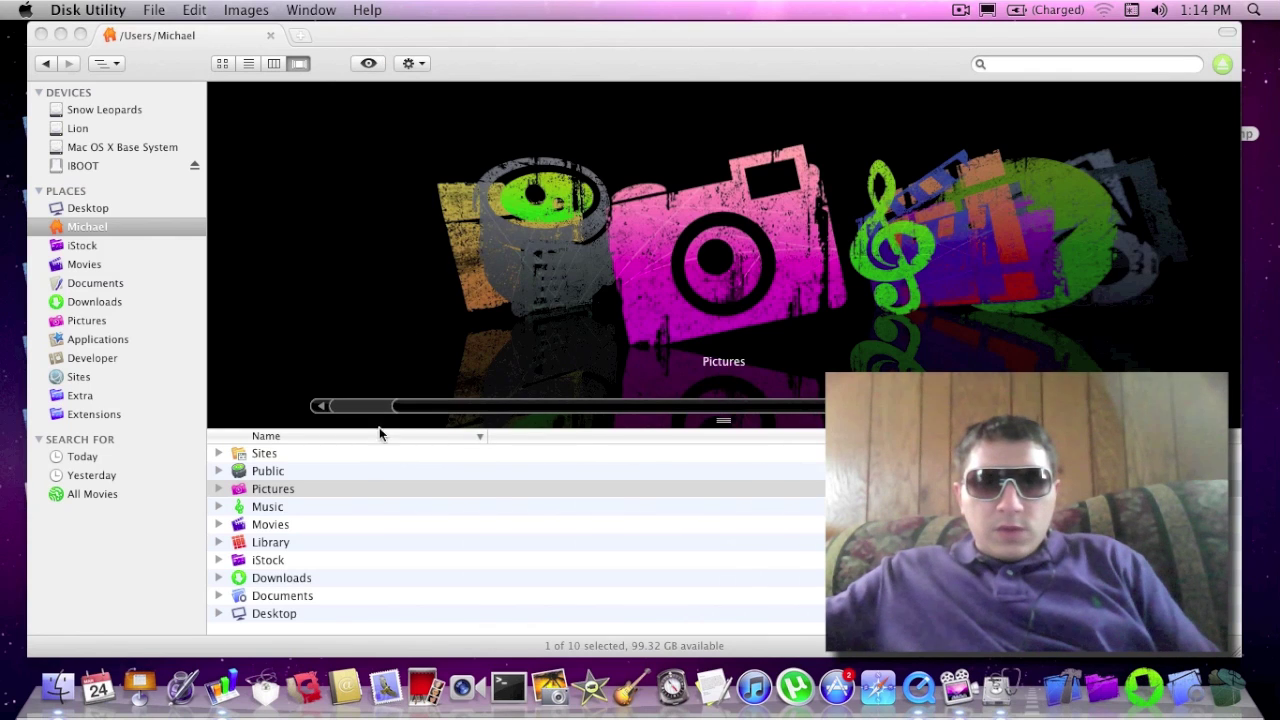
{"action": "left_click", "coordinate": [502, 705]}
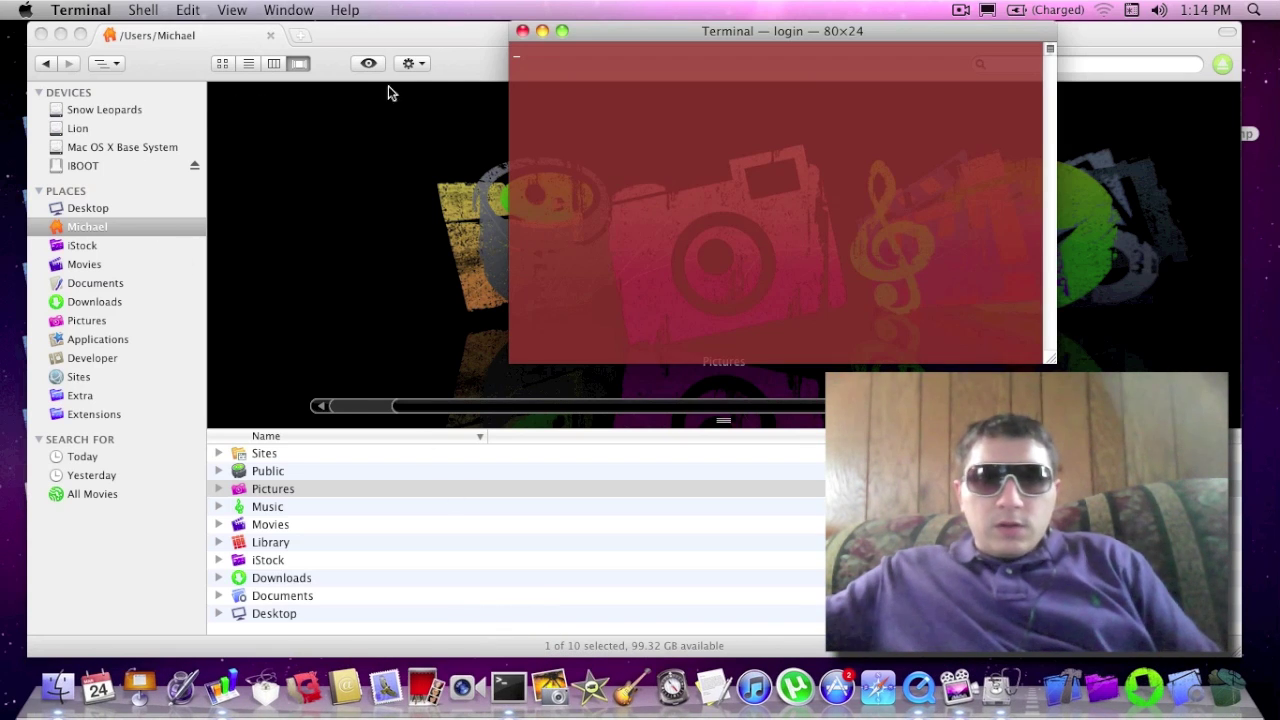
{"action": "left_click_drag", "start_coordinate": [1240, 657], "coordinate": [775, 638]}
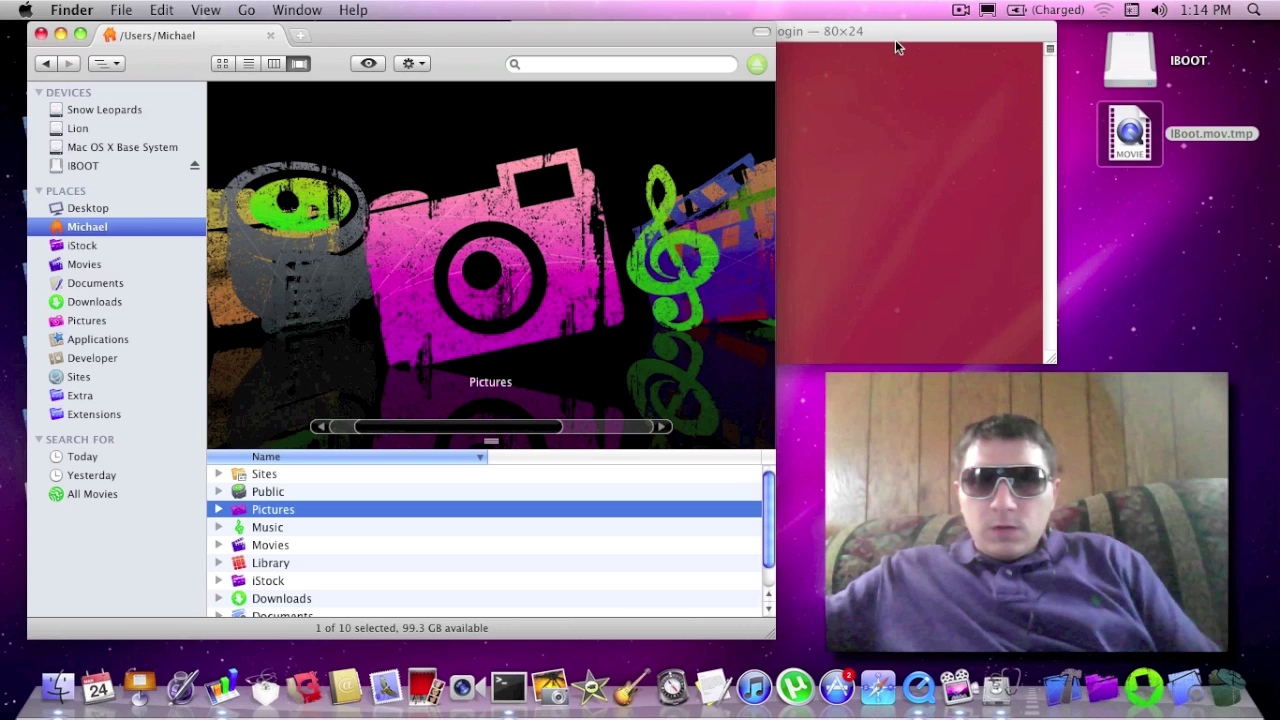
{"action": "left_click_drag", "start_coordinate": [895, 38], "coordinate": [1073, 35]}
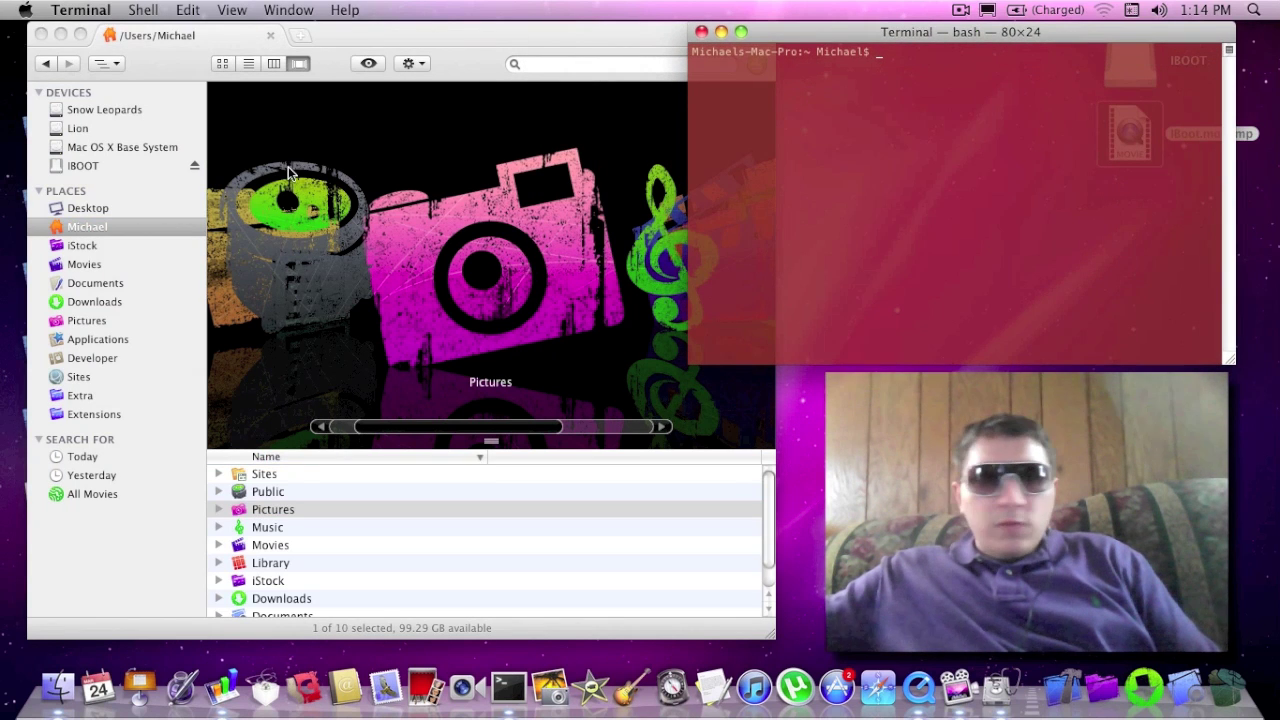
Step: Open iBOOT_Lion on the Snow Leopards disk and expand the DuetToHdd folder
{"action": "left_click", "coordinate": [128, 113]}
{"action": "left_click", "coordinate": [129, 112]}
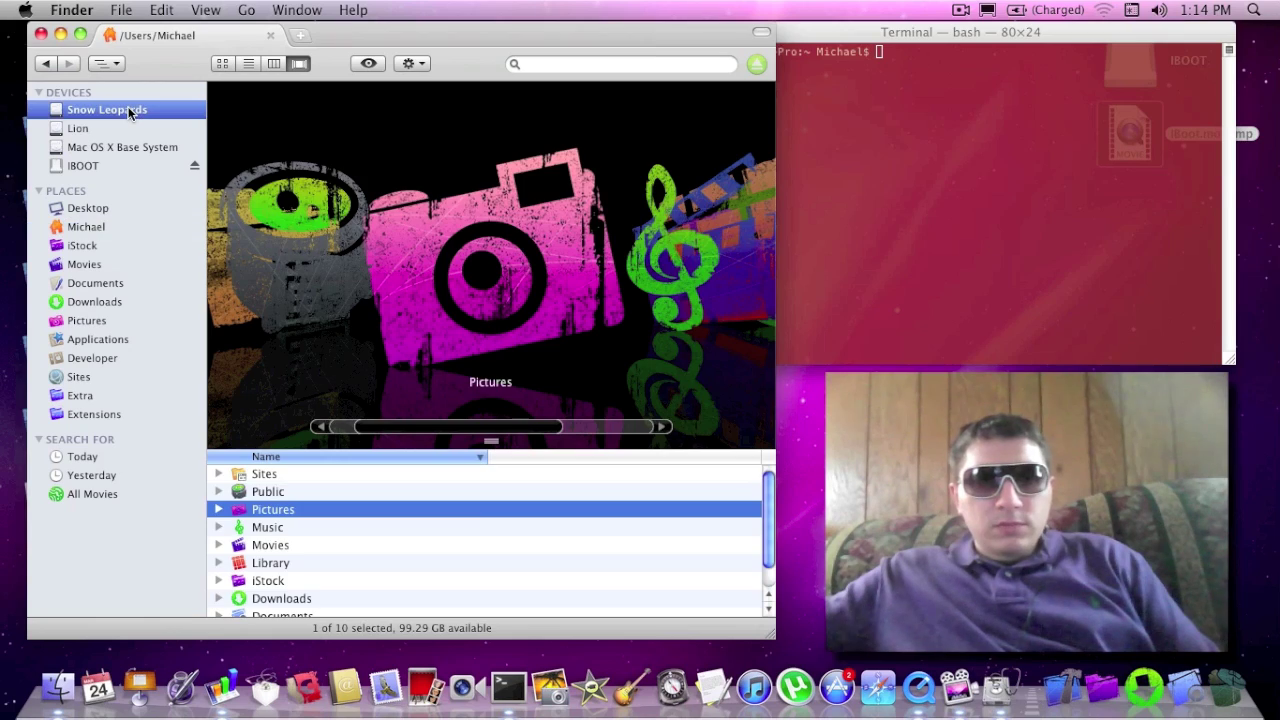
{"action": "scroll", "coordinate": [413, 377], "scroll_direction": "down", "scroll_amount": 3}
{"action": "scroll", "coordinate": [413, 373], "scroll_direction": "down", "scroll_amount": 1}
{"action": "double_click", "coordinate": [461, 332]}
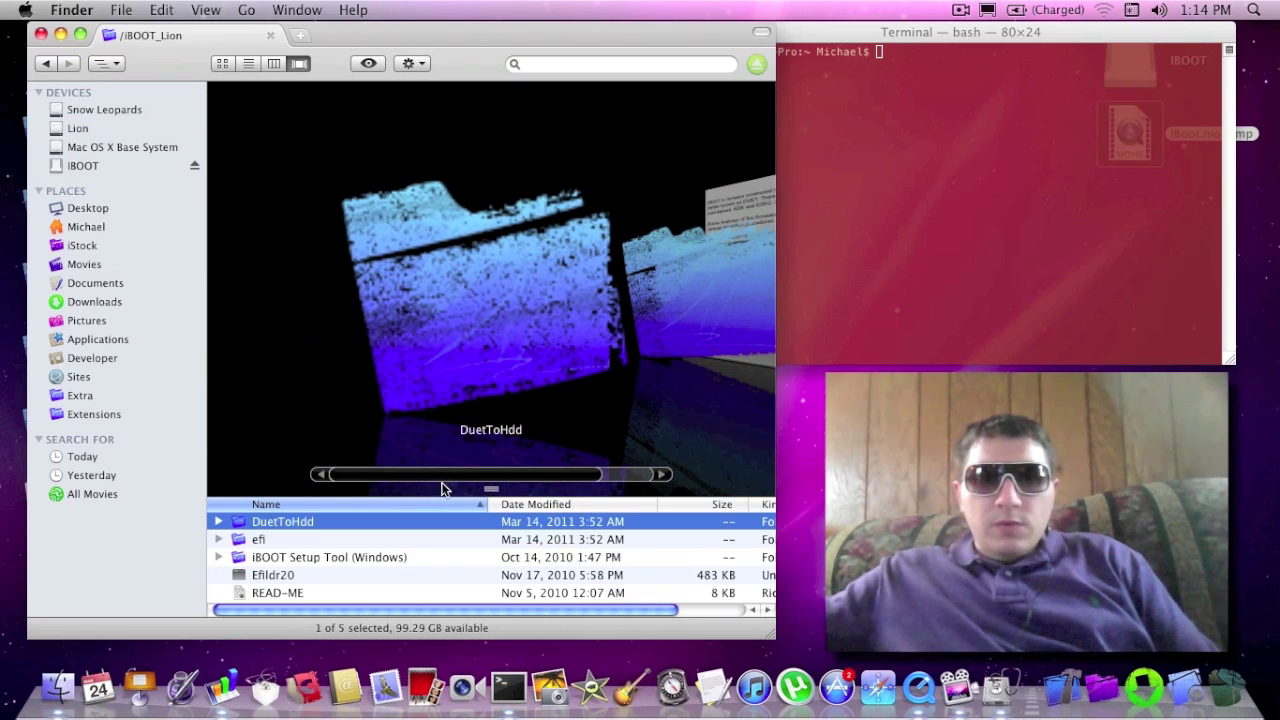
{"action": "left_click_drag", "start_coordinate": [476, 494], "coordinate": [470, 356]}
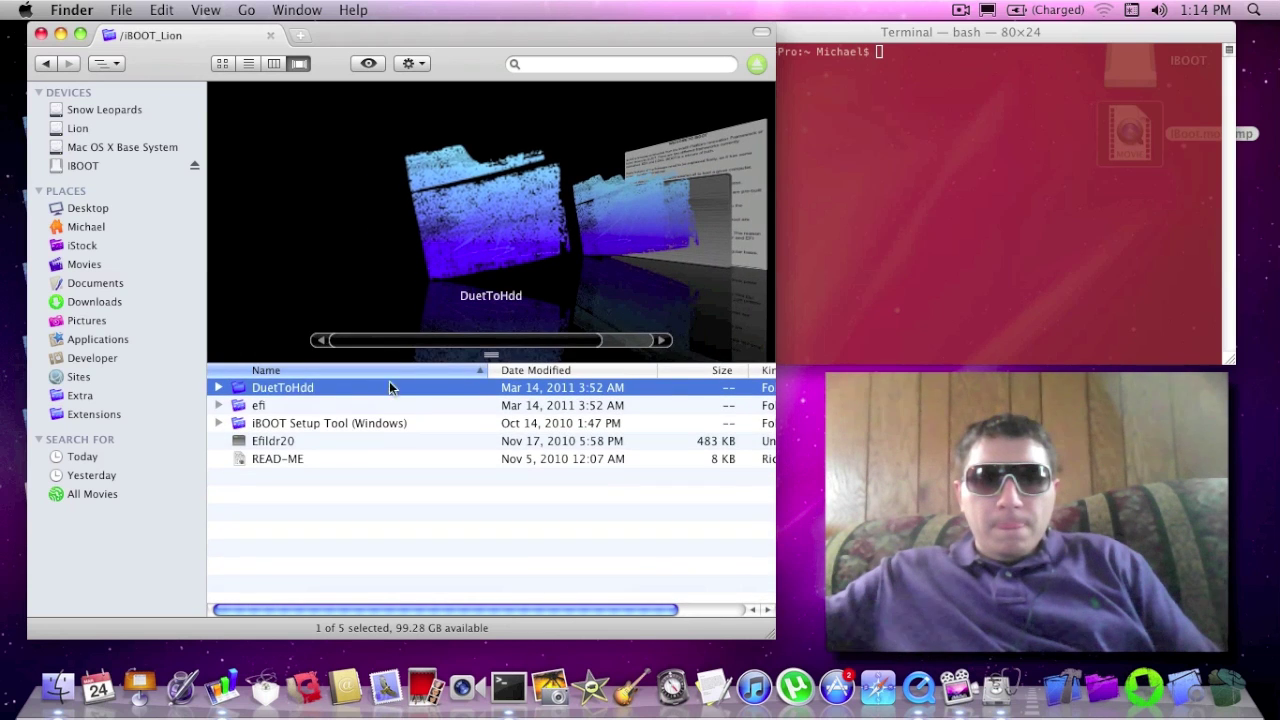
{"action": "left_click", "coordinate": [219, 388]}
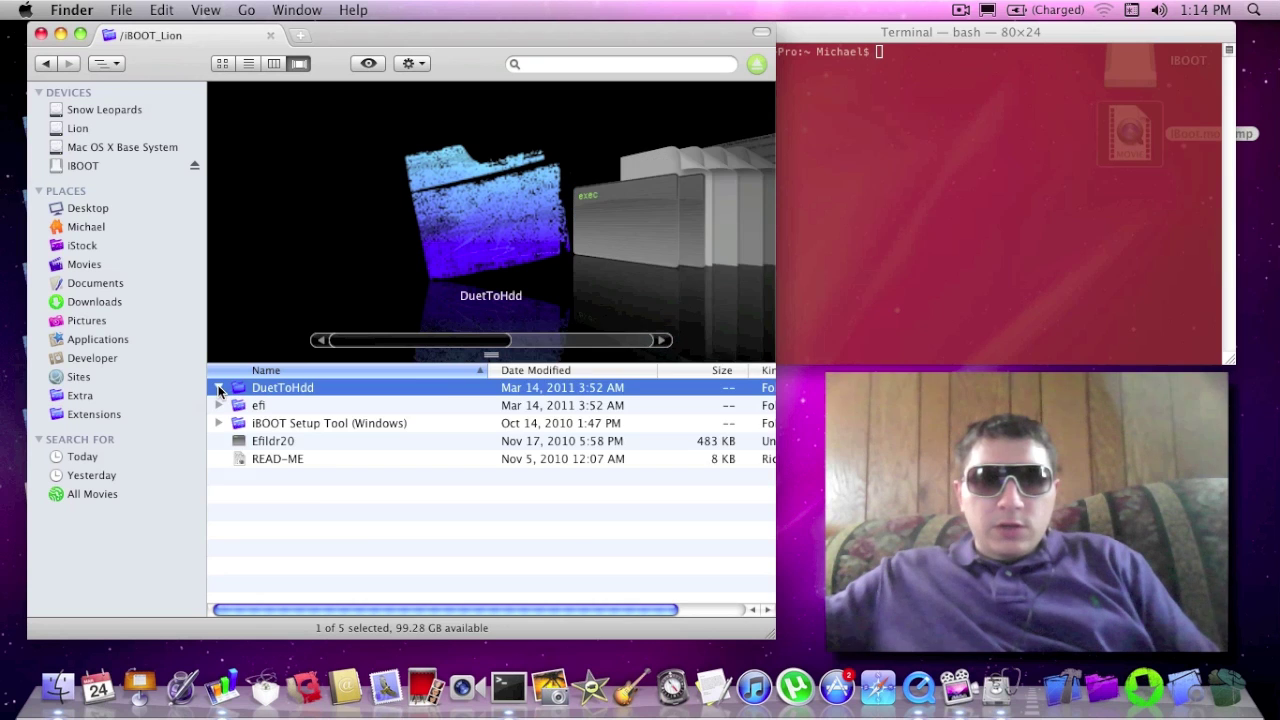
{"action": "left_click", "coordinate": [878, 163]}
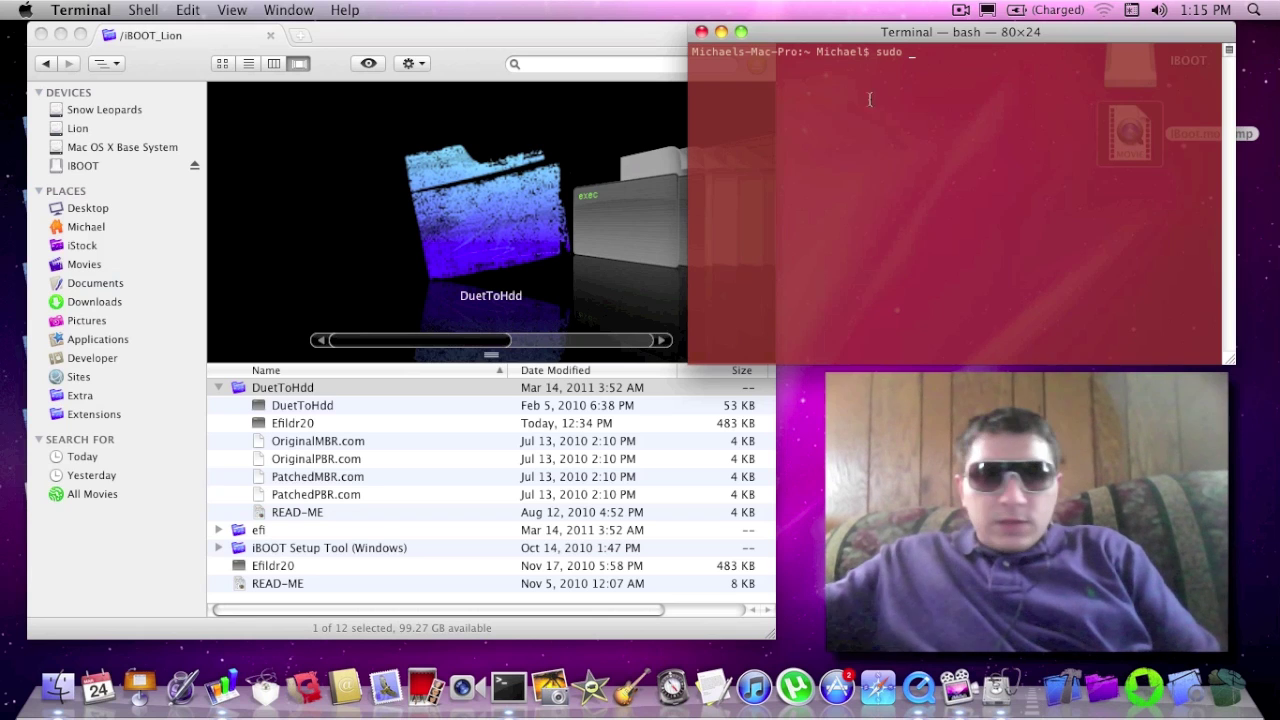
Step: Run sudo DuetToHdd with Efildr20 against /dev/rdisk1s1, dragging both paths in from Finder
{"action": "left_click_drag", "start_coordinate": [257, 405], "coordinate": [945, 65]}
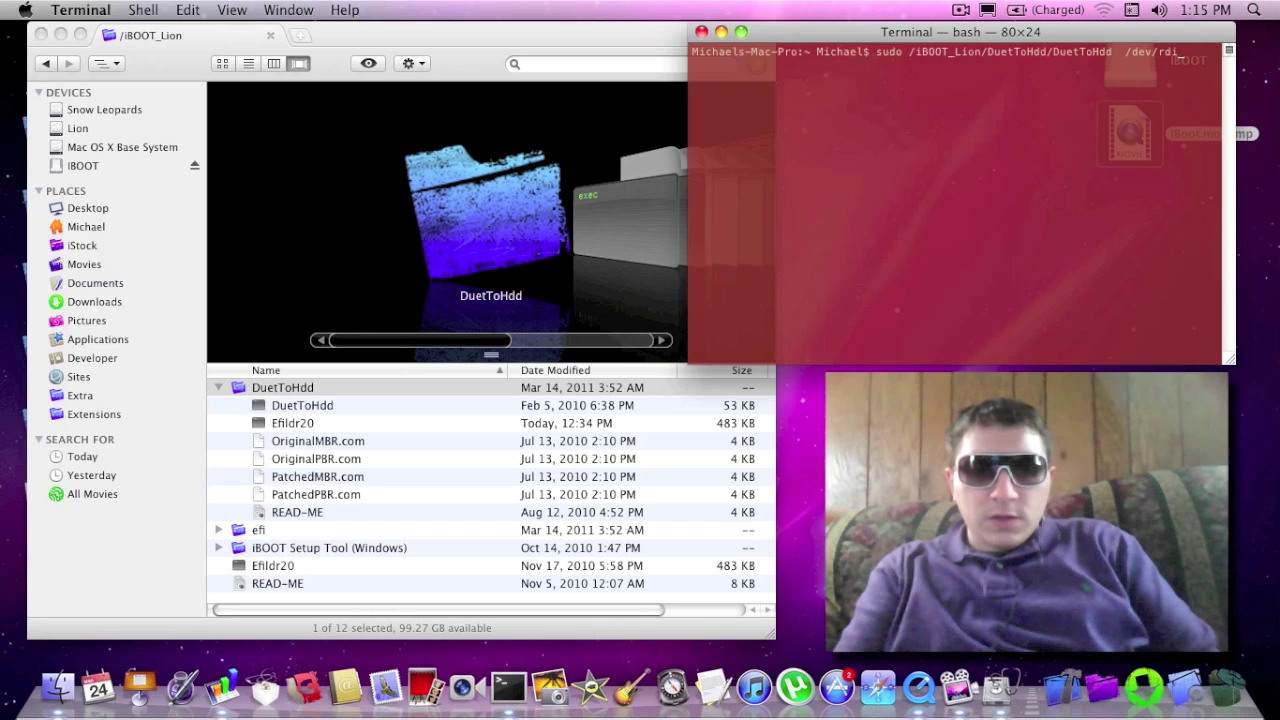
{"action": "type", "text": "k"}
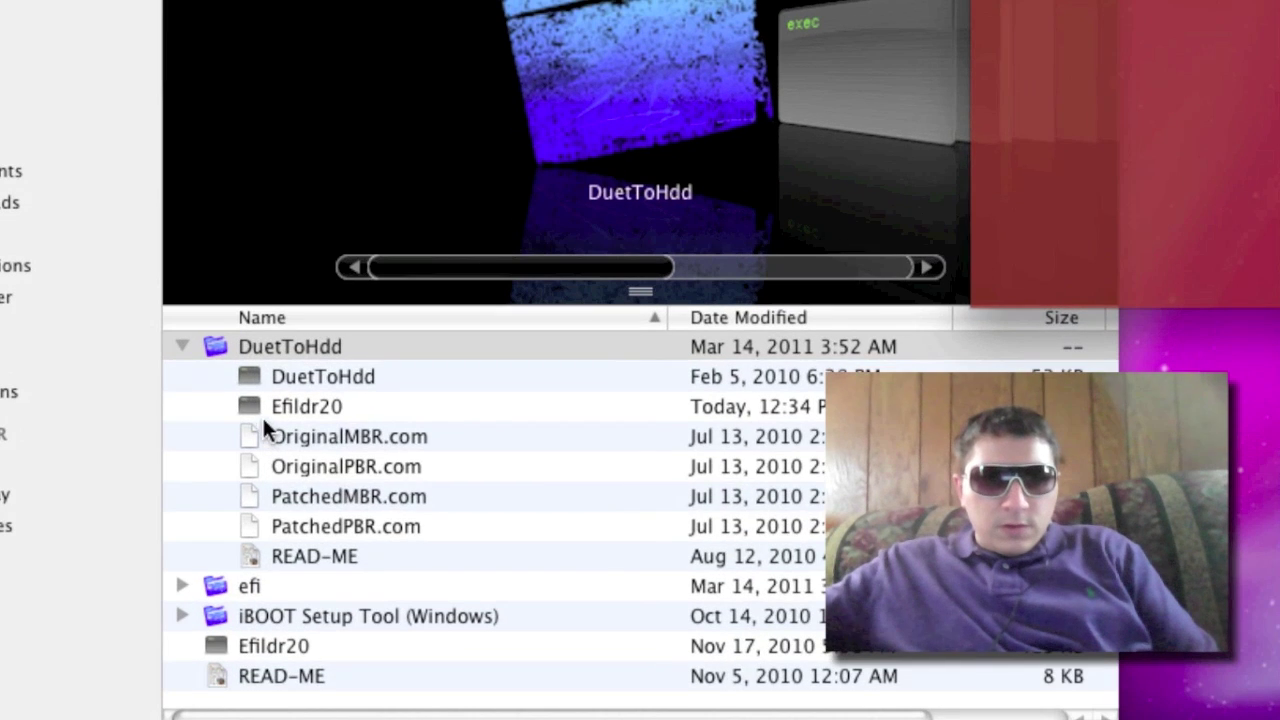
{"action": "left_click_drag", "start_coordinate": [263, 411], "coordinate": [1279, 0]}
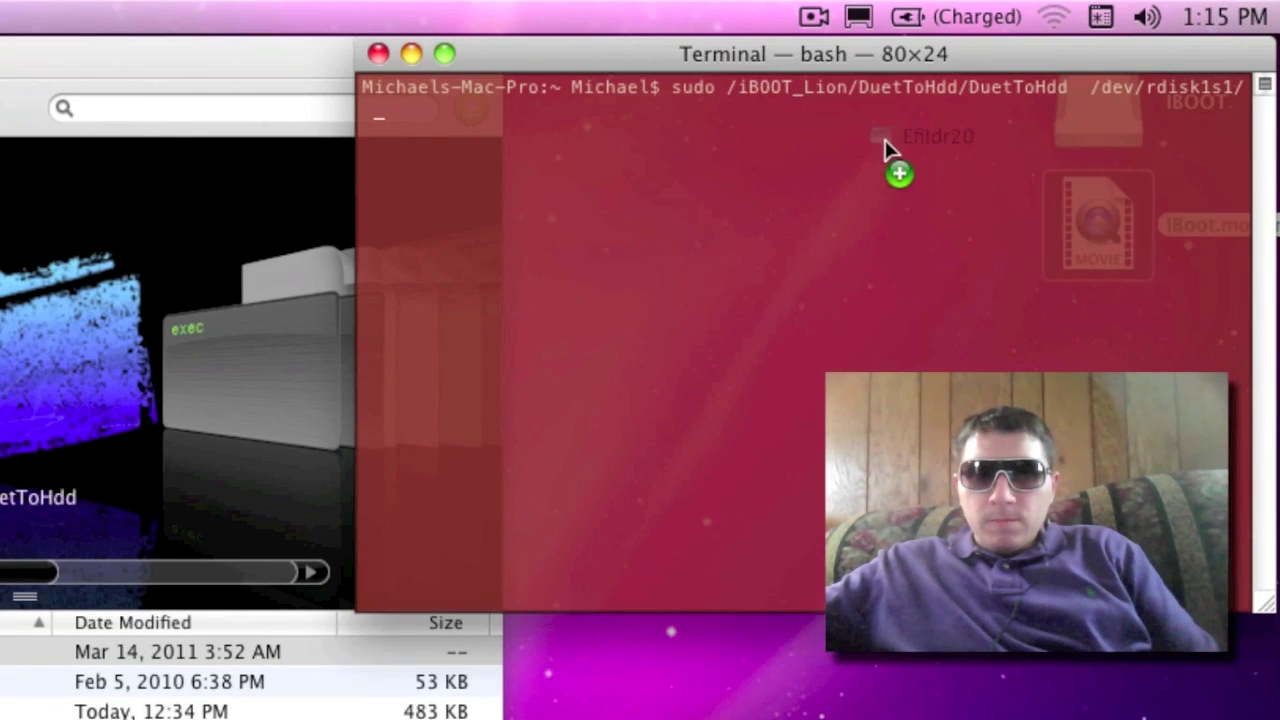
{"action": "left_click_drag", "start_coordinate": [886, 146], "coordinate": [986, 133]}
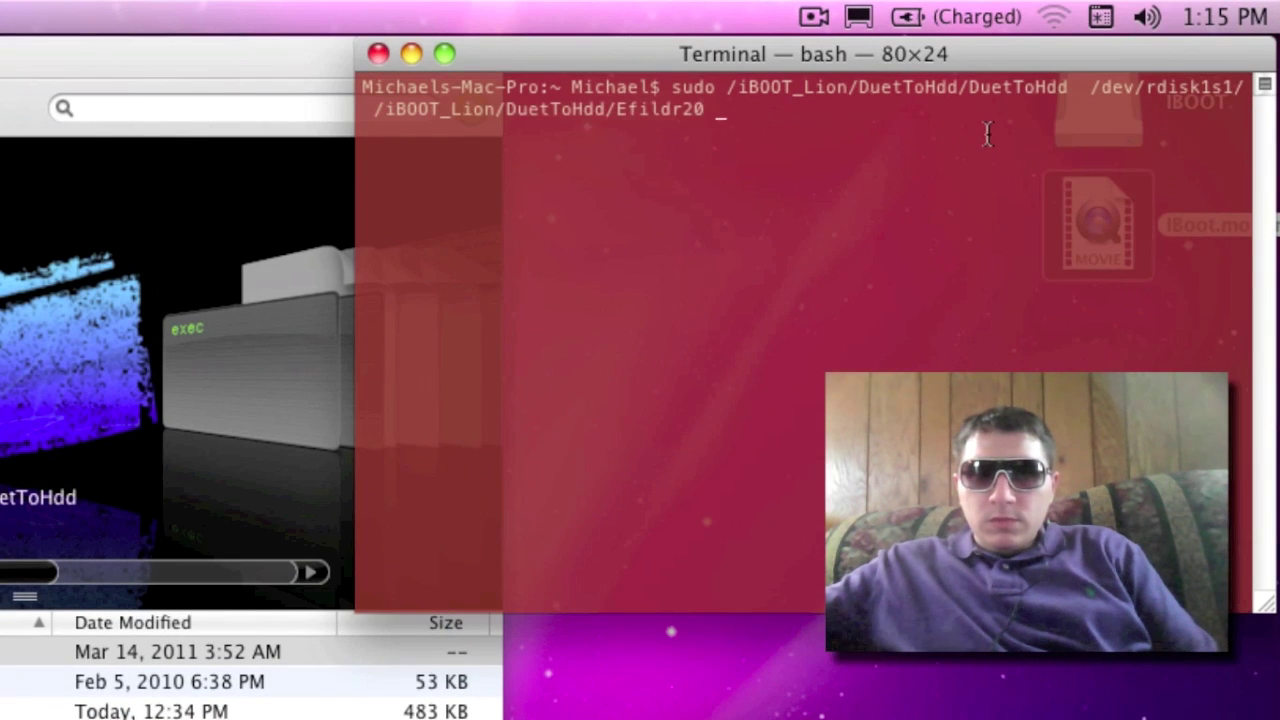
{"action": "key", "text": "Return"}
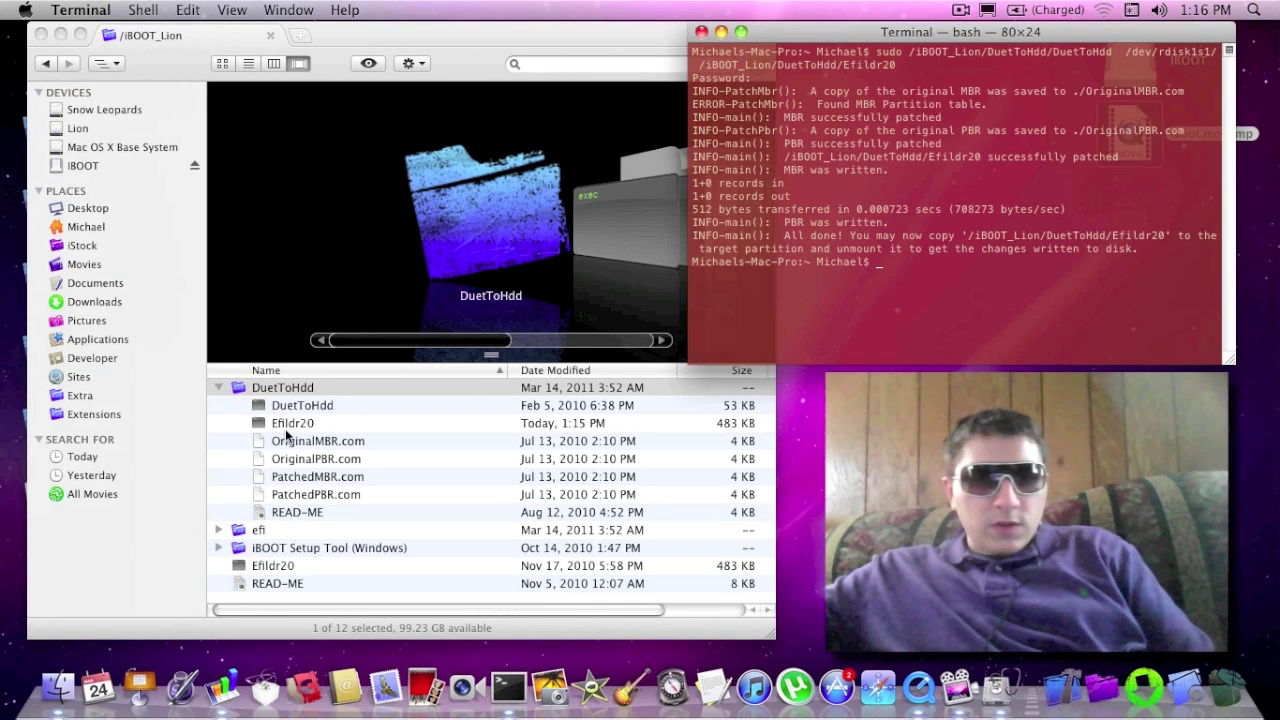
Step: Copy the patched Efildr20 onto the IBOOT volume and open IBOOT to confirm it
{"action": "left_click", "coordinate": [285, 430]}
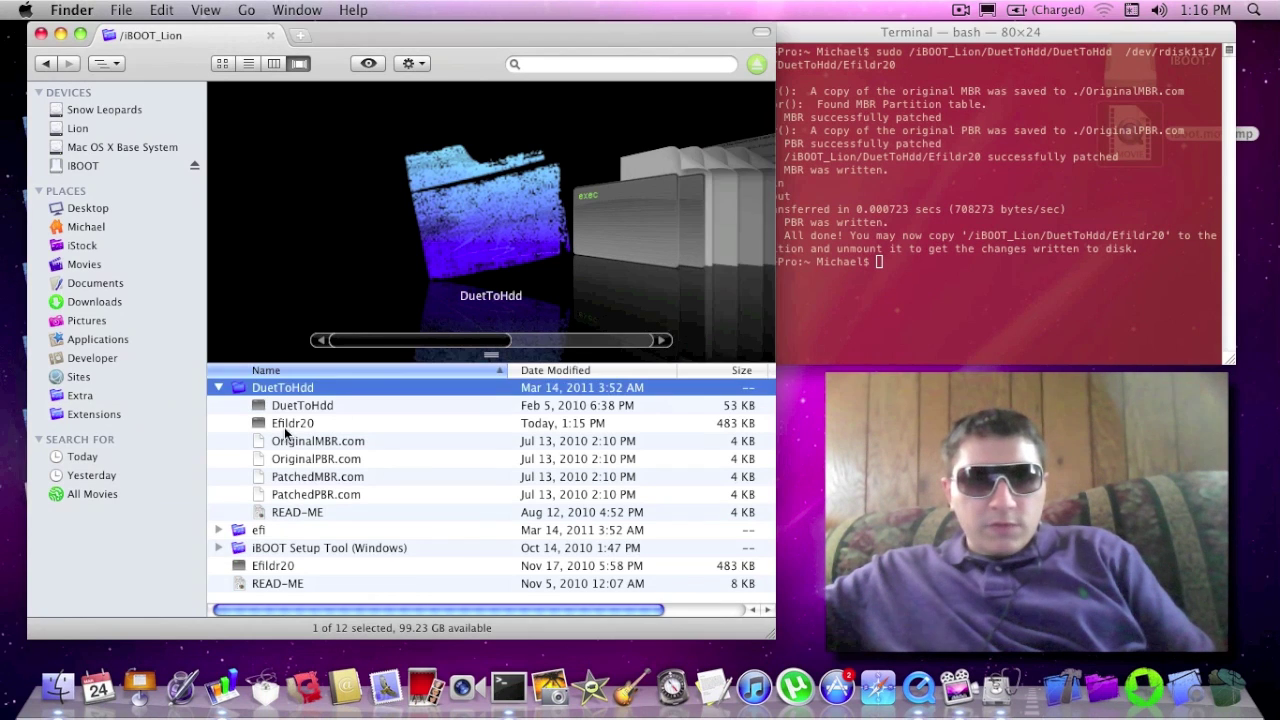
{"action": "left_click", "coordinate": [283, 423]}
{"action": "left_click_drag", "start_coordinate": [256, 423], "coordinate": [135, 162]}
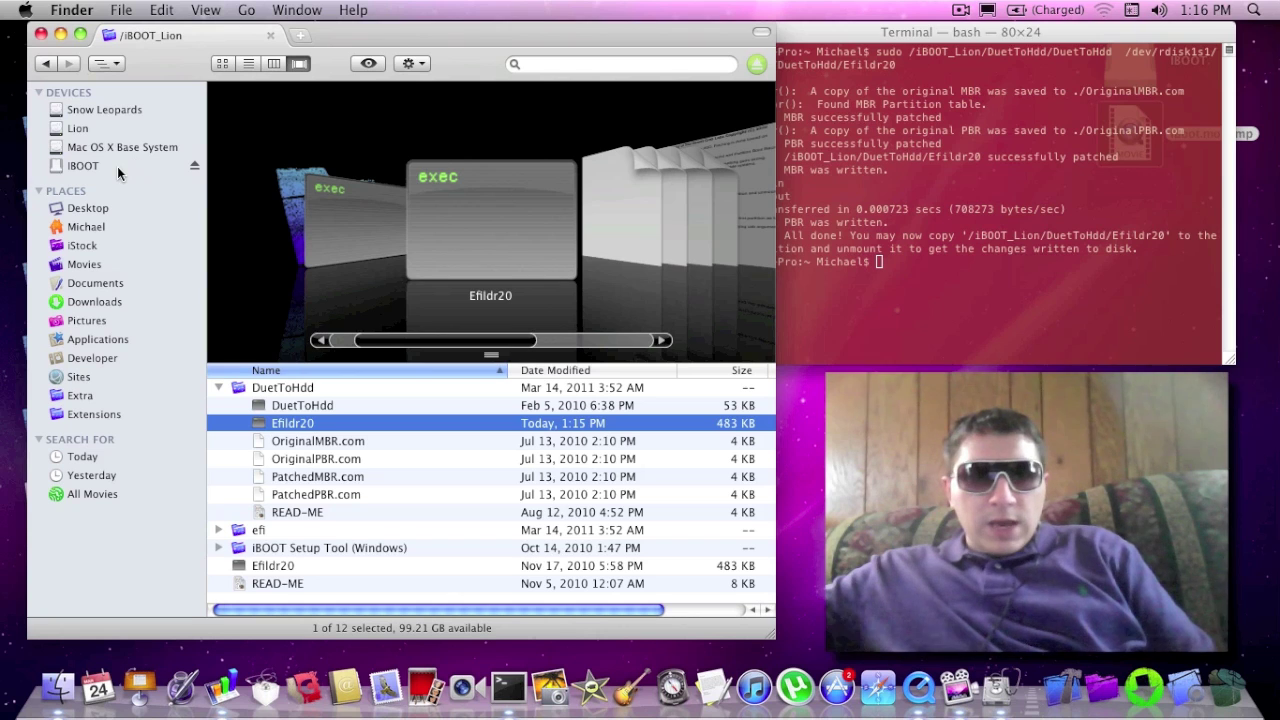
{"action": "left_click", "coordinate": [117, 166]}
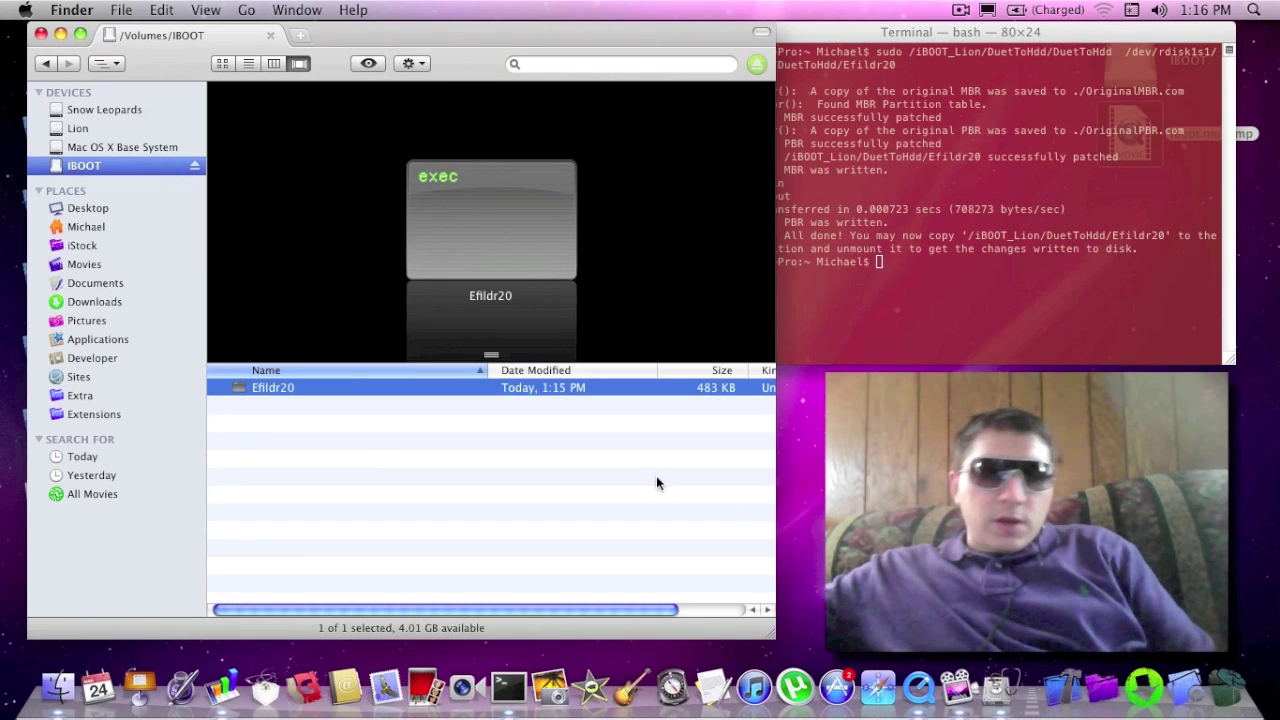
{"action": "left_click", "coordinate": [995, 686]}
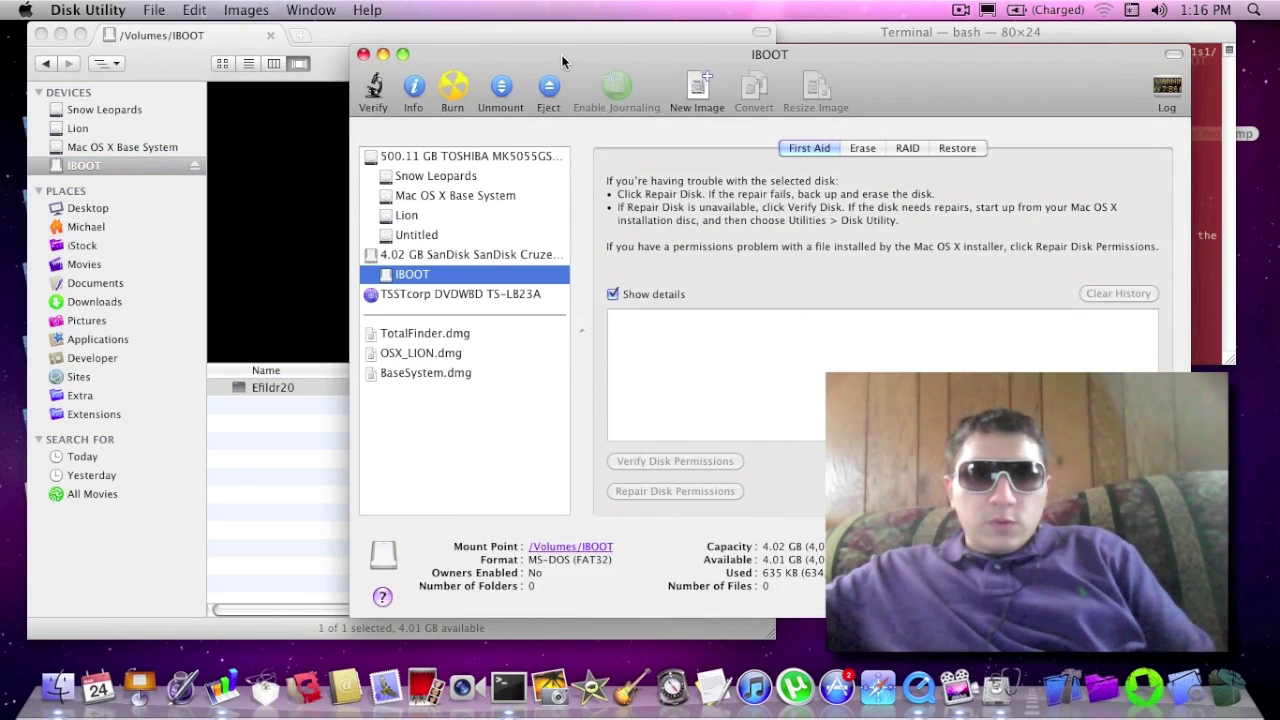
Step: Unmount the IBOOT volume and then mount it again from its context menu
{"action": "left_click_drag", "start_coordinate": [561, 54], "coordinate": [844, 52]}
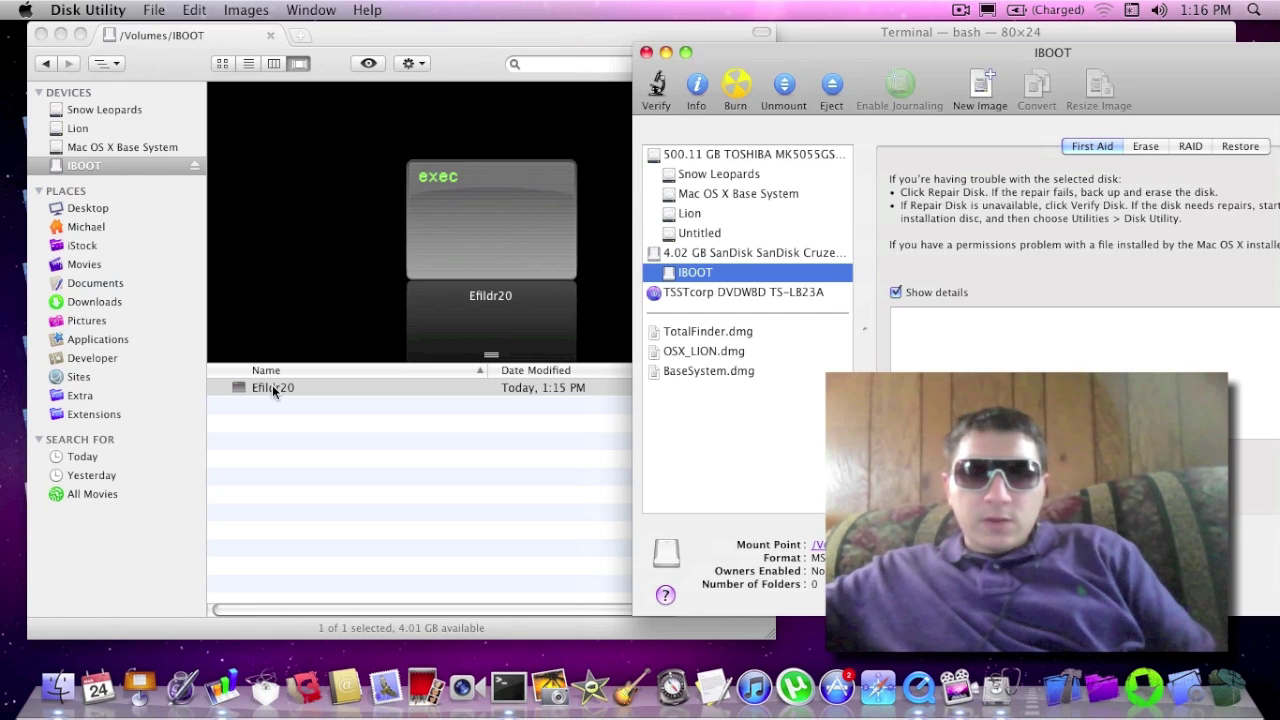
{"action": "right_click", "coordinate": [681, 278]}
{"action": "left_click", "coordinate": [730, 331]}
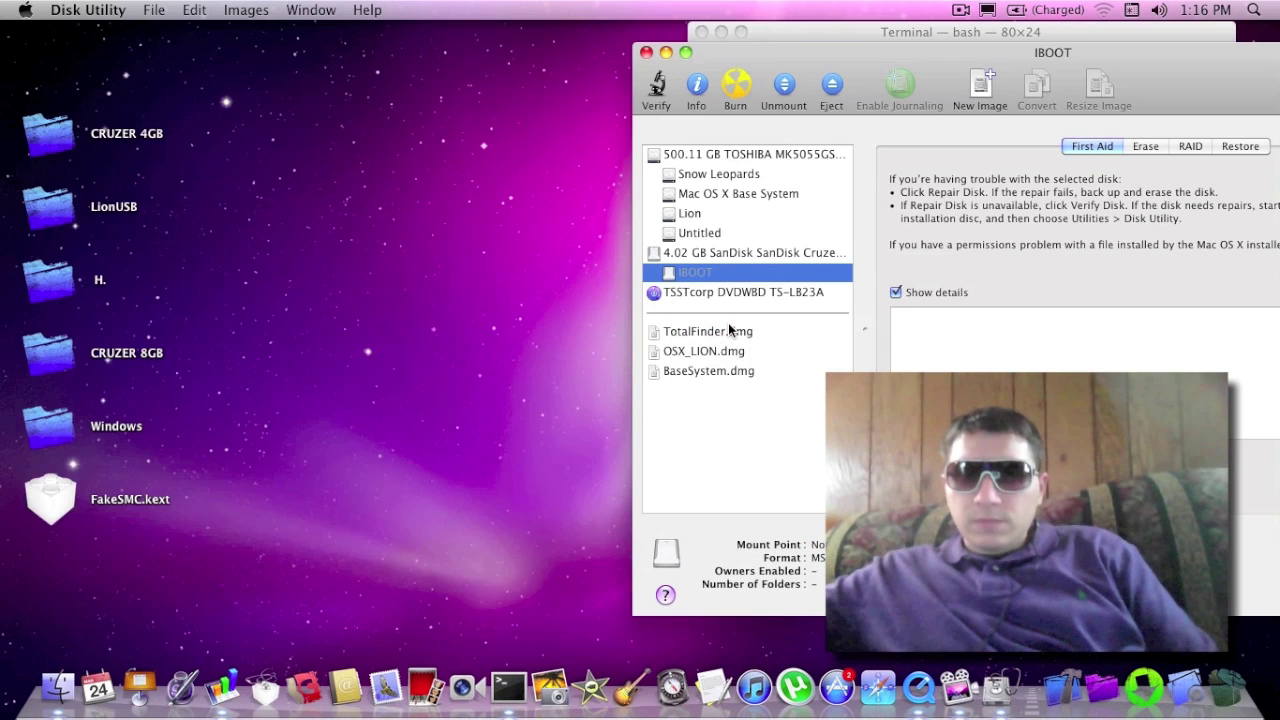
{"action": "right_click", "coordinate": [705, 273]}
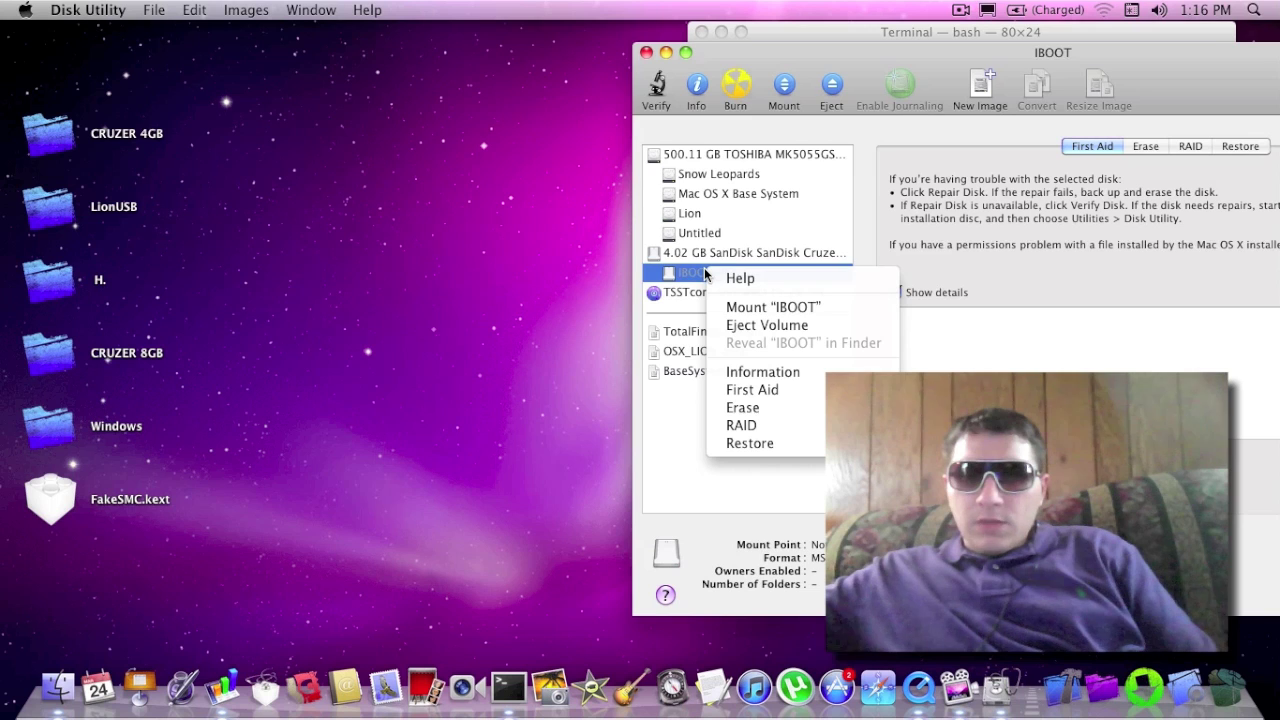
{"action": "left_click", "coordinate": [742, 309]}
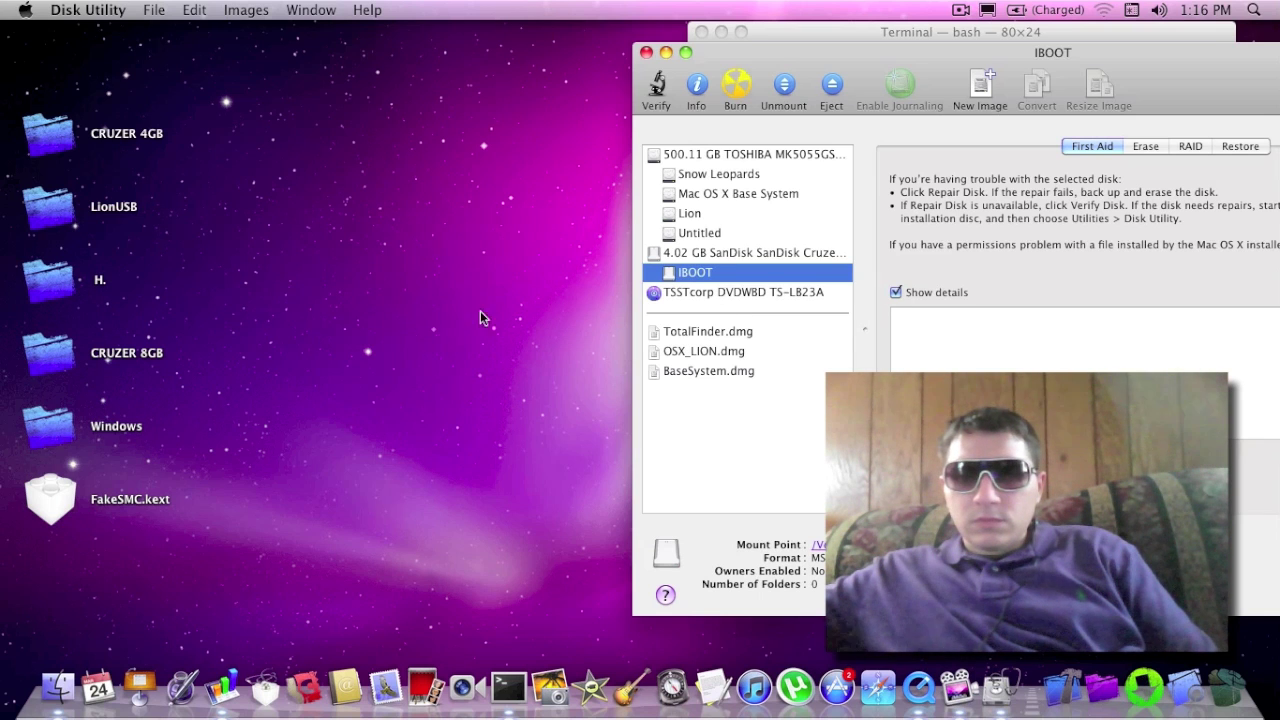
Step: Try running Efildr20 from the IBOOT volume in Finder, then close the failed Terminal window
{"action": "left_click", "coordinate": [57, 679]}
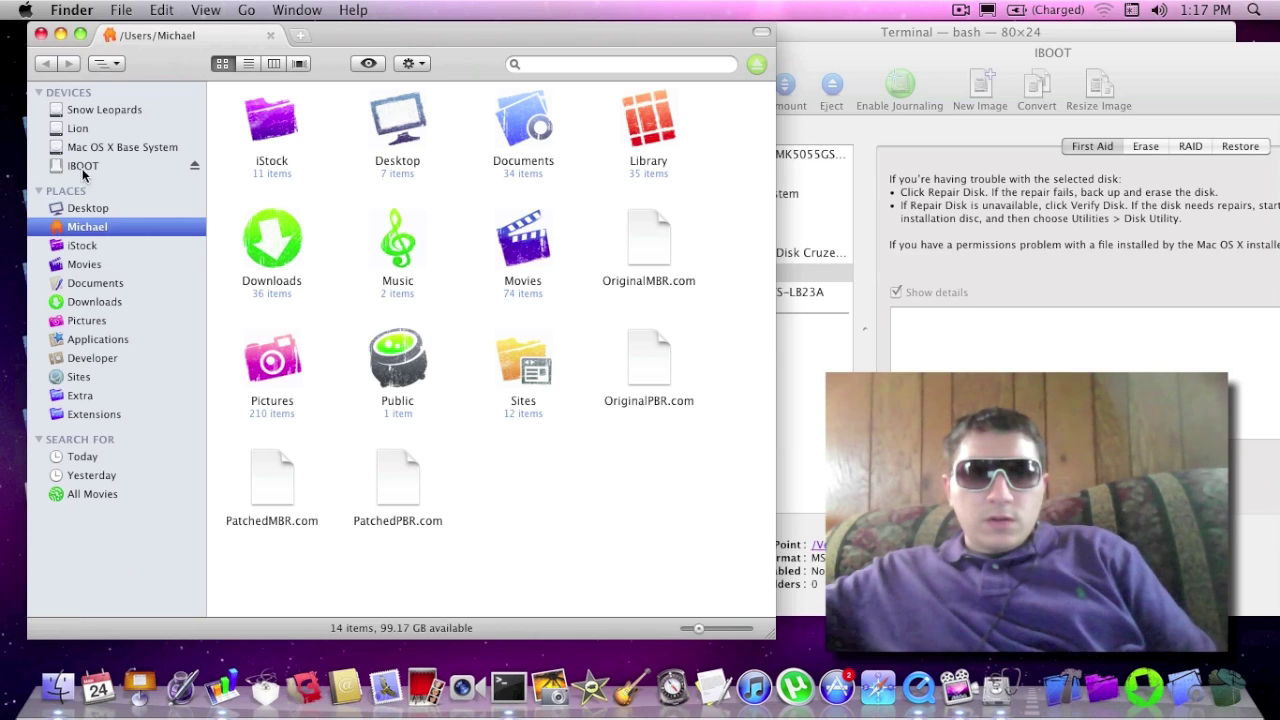
{"action": "left_click", "coordinate": [84, 166]}
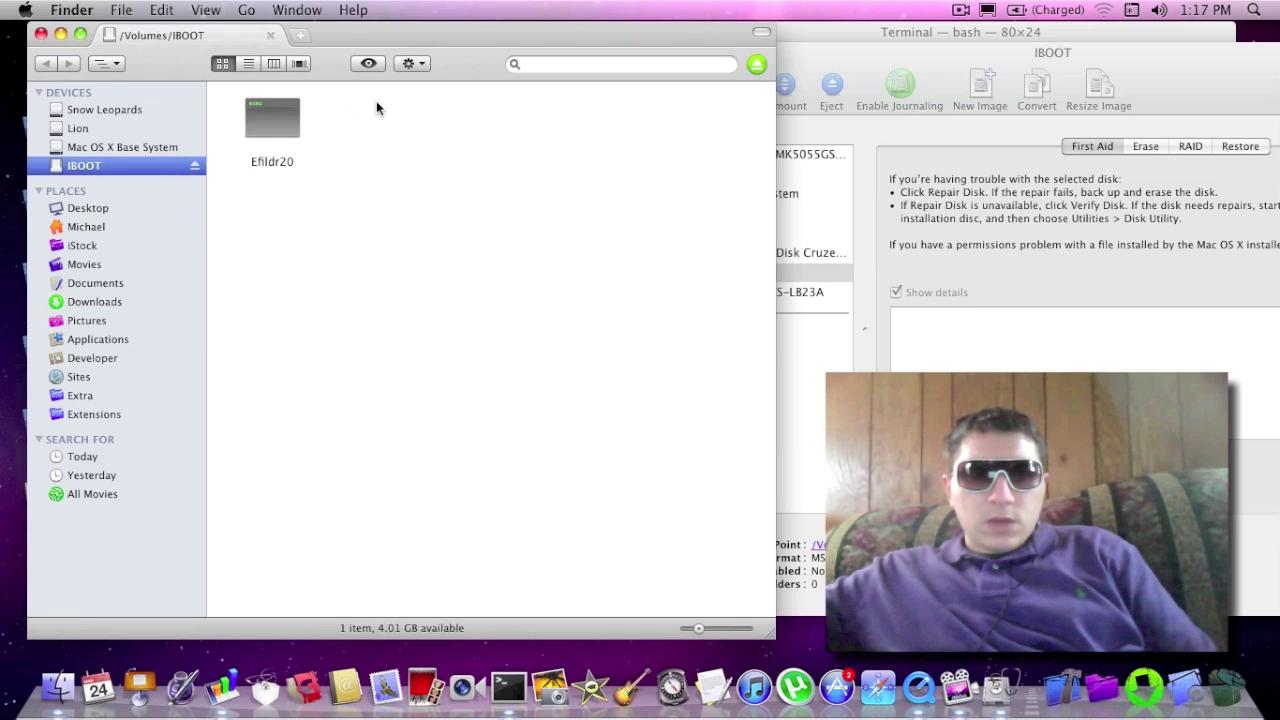
{"action": "double_click", "coordinate": [255, 121]}
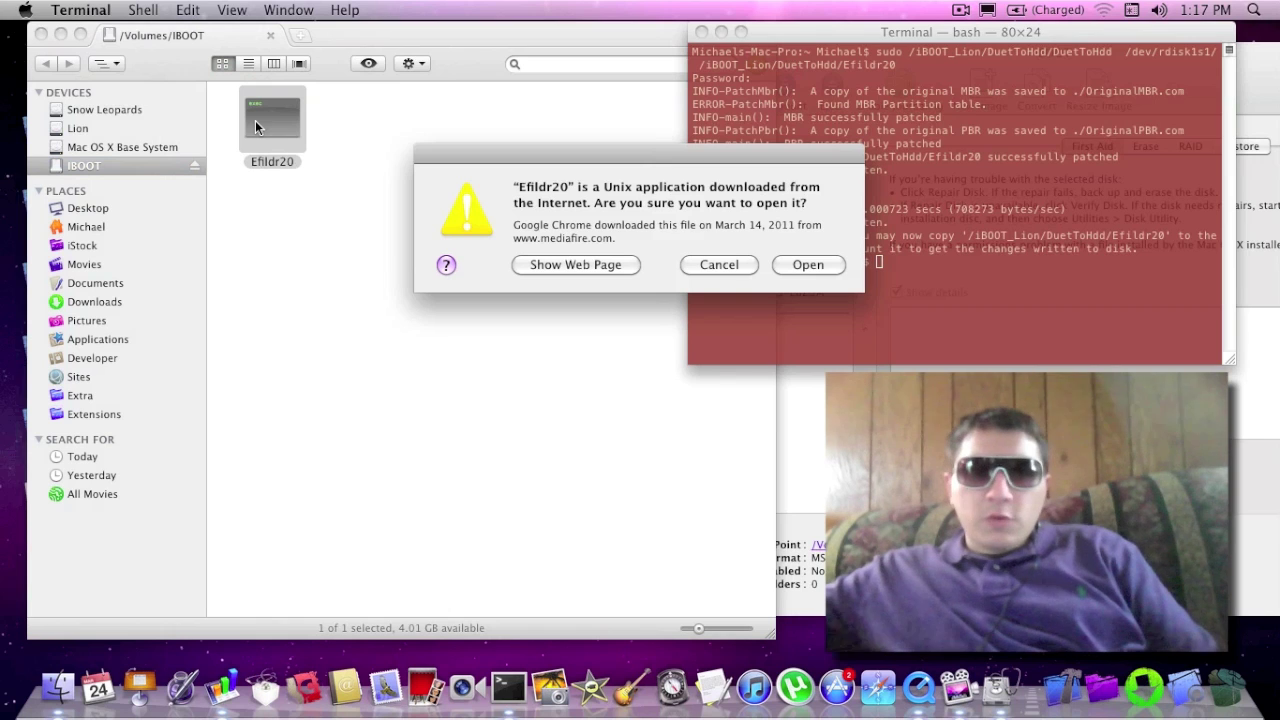
{"action": "left_click", "coordinate": [836, 265]}
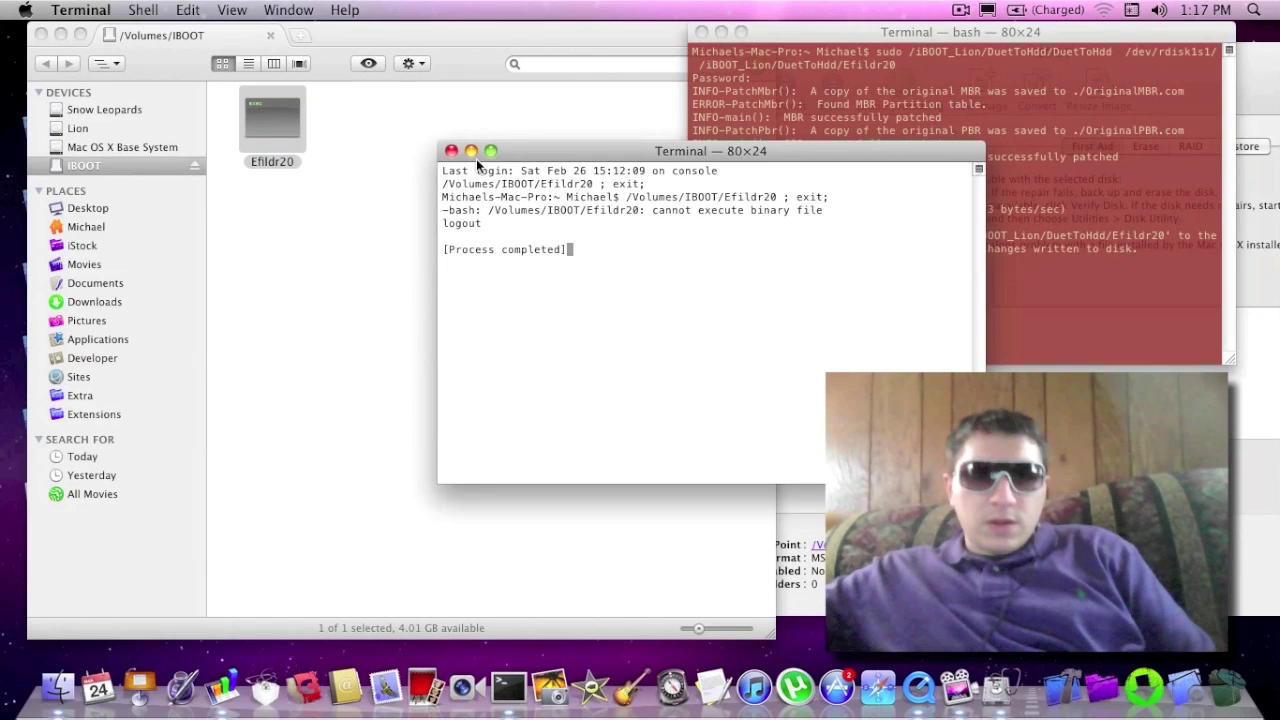
{"action": "left_click", "coordinate": [451, 151]}
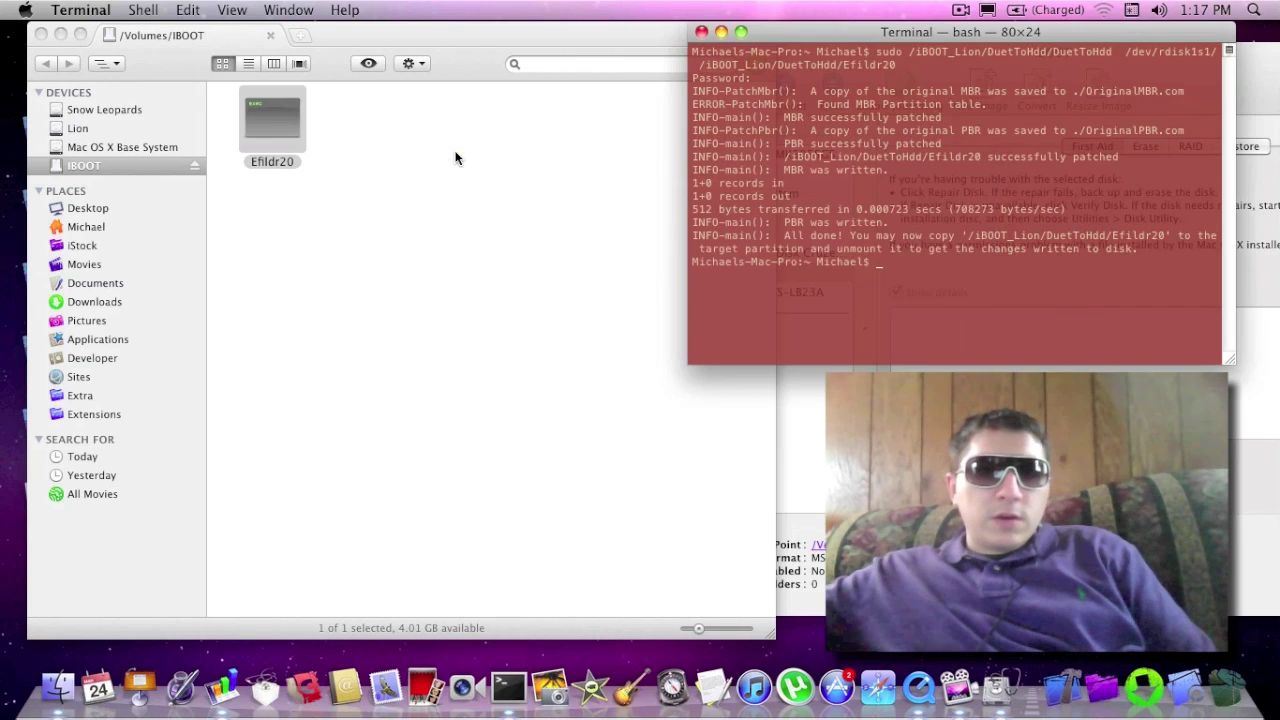
{"action": "left_click", "coordinate": [479, 48]}
Step: Find the IBOOT Finder window with Exposé and close it
{"action": "key", "text": "F3"}
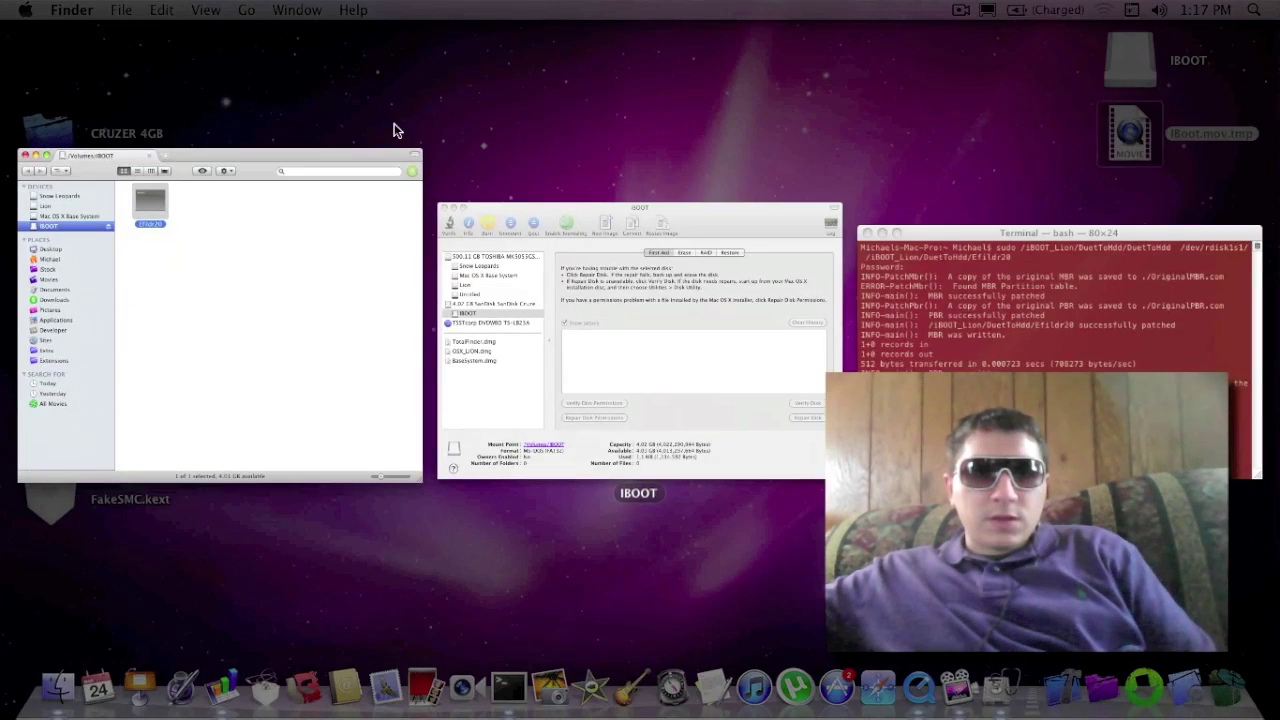
{"action": "left_click", "coordinate": [280, 199]}
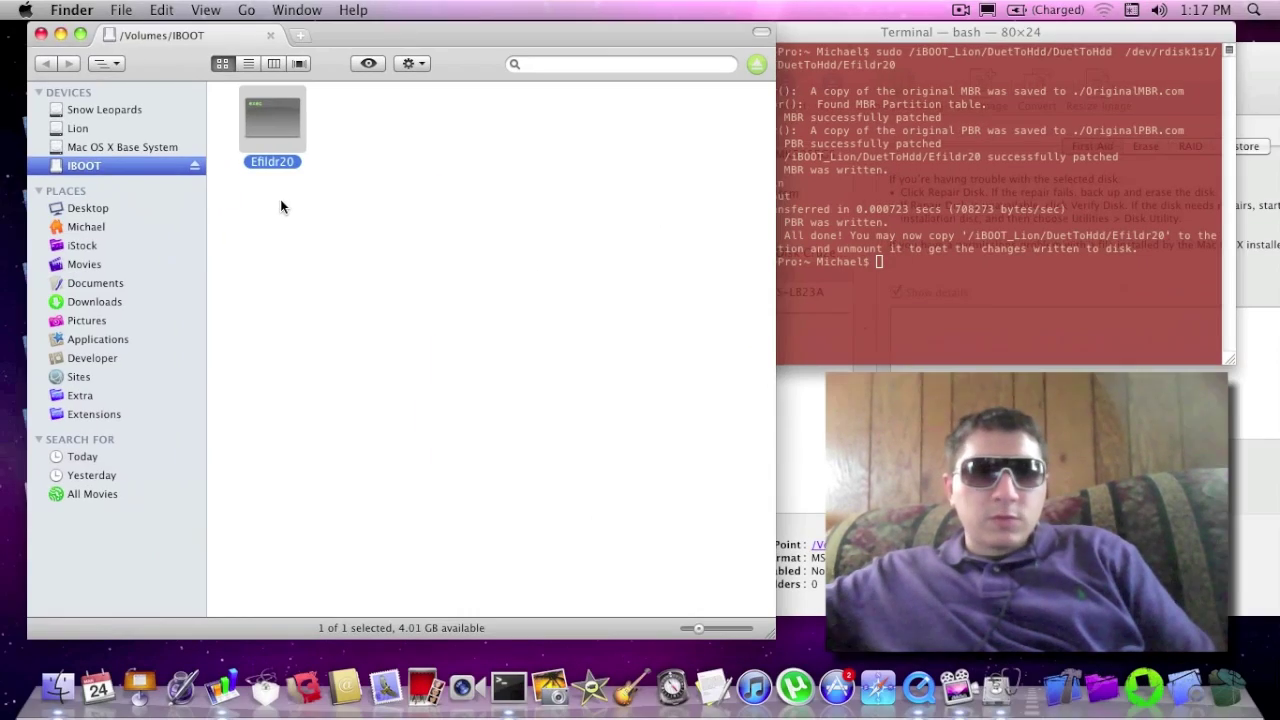
{"action": "left_click", "coordinate": [40, 35]}
Step: Arrange Terminal's DuetToHdd output on the left beside Disk Utility's IBOOT view
{"action": "left_click_drag", "start_coordinate": [812, 33], "coordinate": [195, 39]}
{"action": "left_click", "coordinate": [770, 57]}
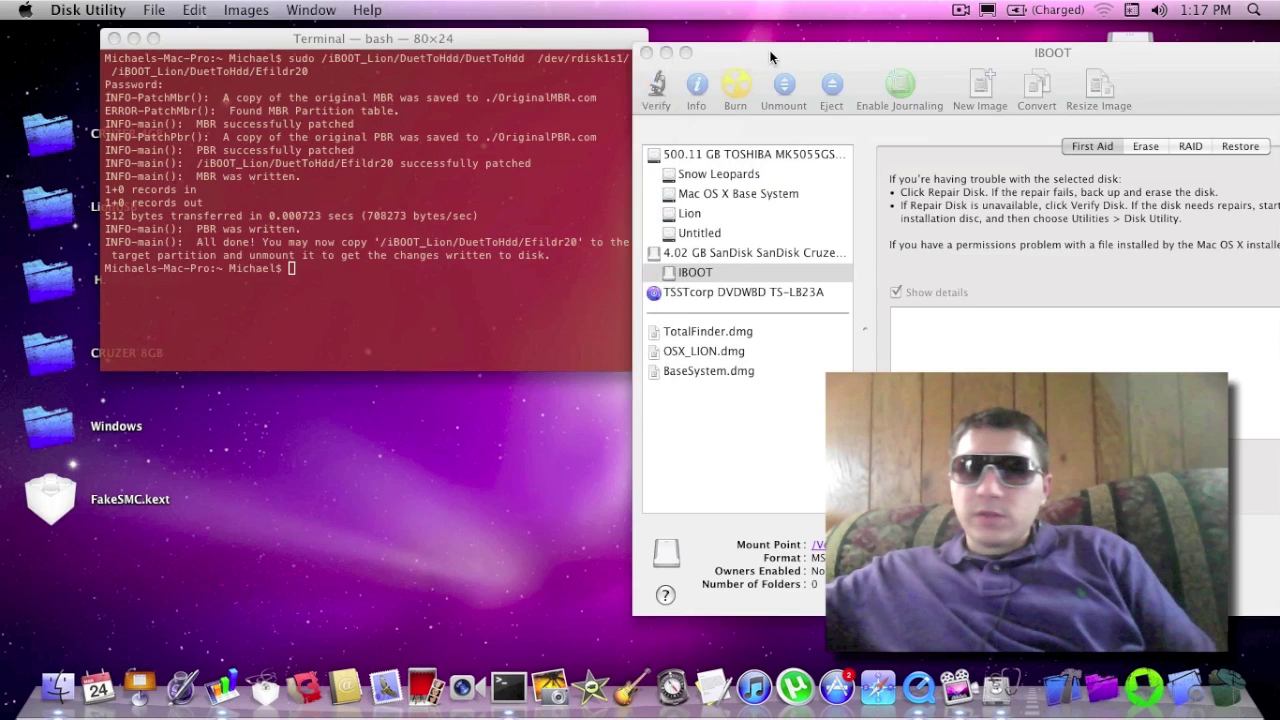
{"action": "left_click_drag", "start_coordinate": [770, 57], "coordinate": [771, 47]}
{"action": "left_click_drag", "start_coordinate": [568, 40], "coordinate": [553, 42]}
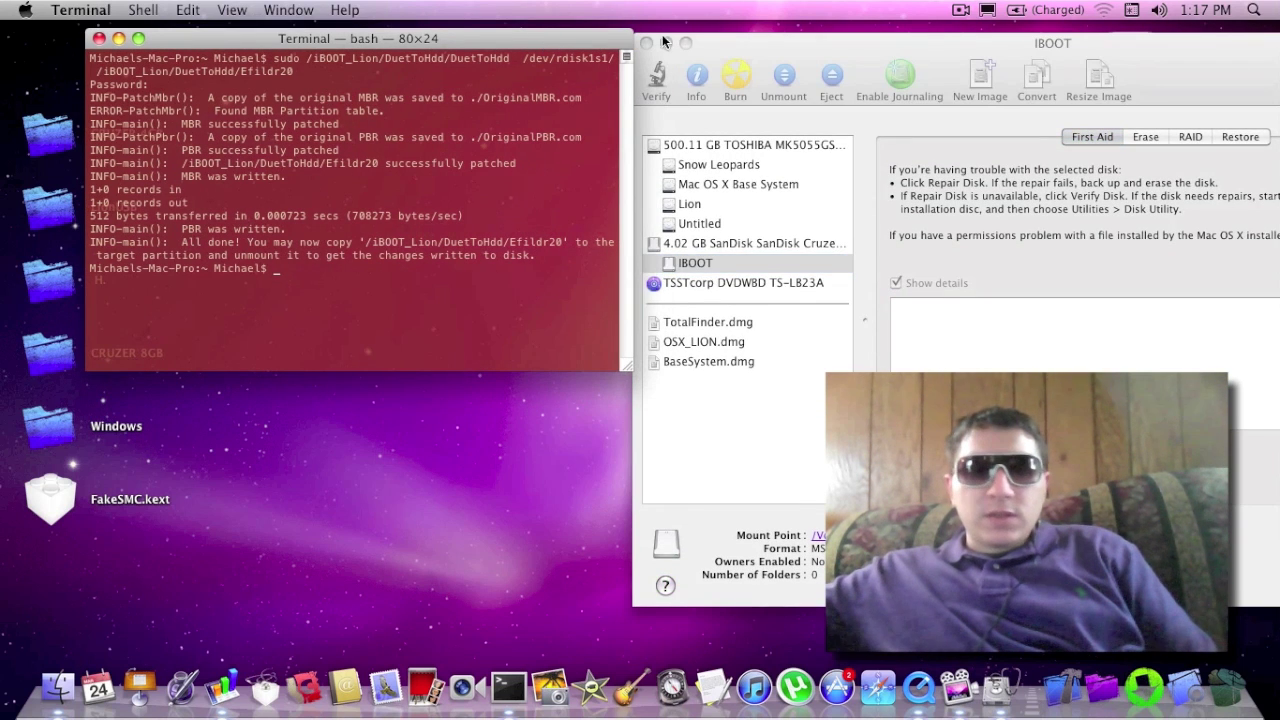